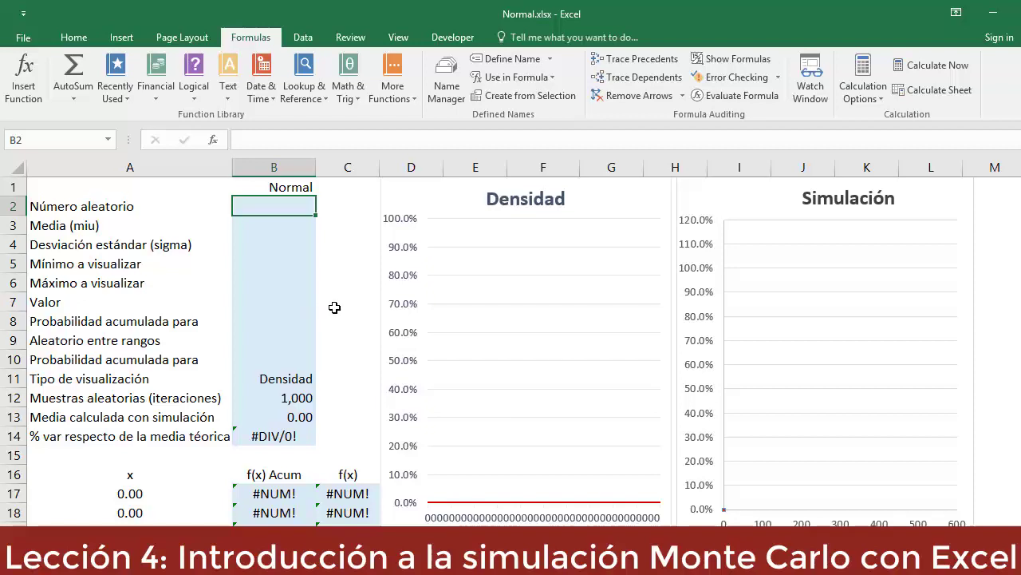
Enter the formula =RAND() in cell B2 for the random number.
{"action": "type", "text": "=rand"}
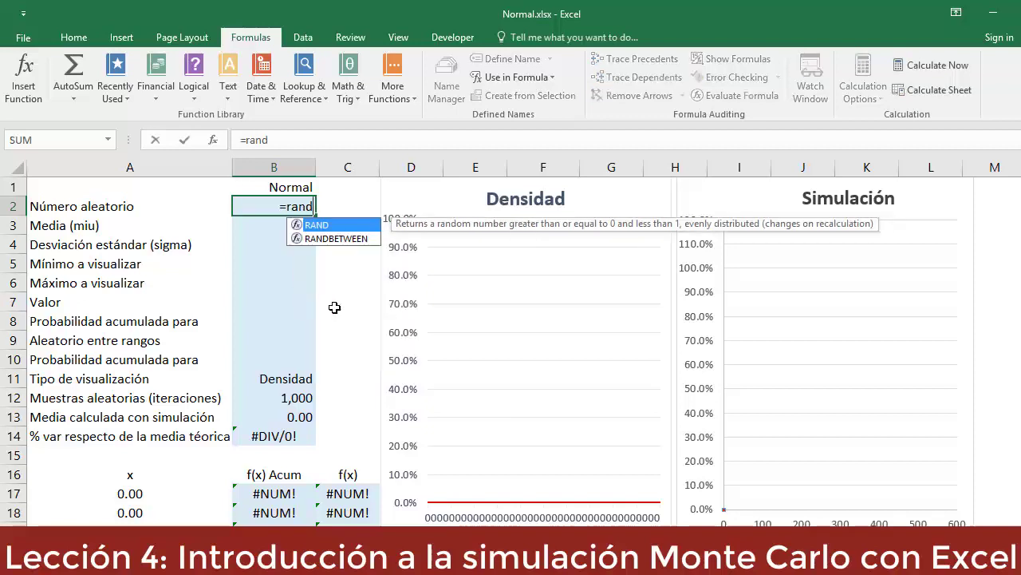
{"action": "type", "text": "()"}
{"action": "key", "text": "ctrl+Return"}
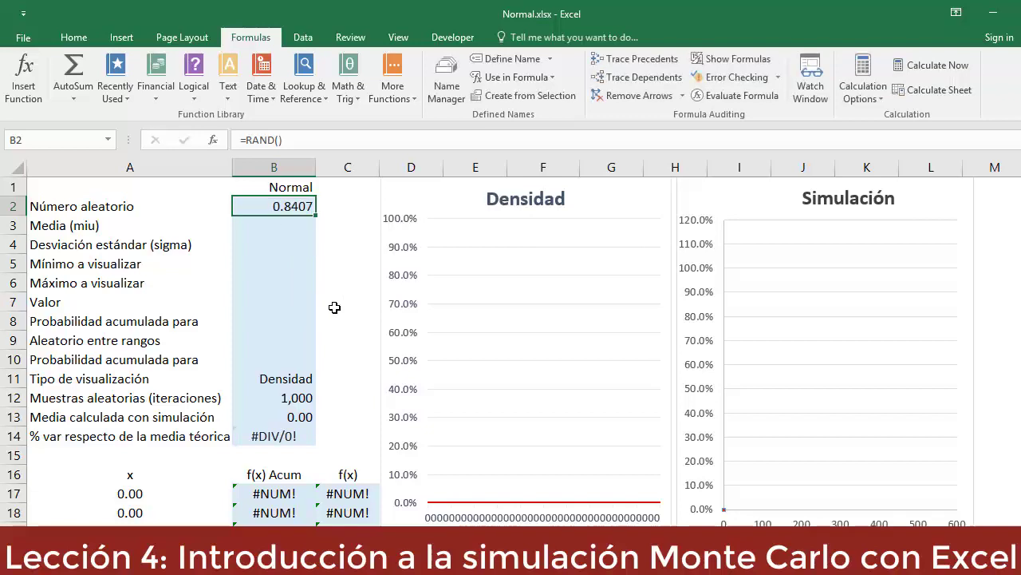
Recalculate the workbook repeatedly to examine how the random number in B2 varies.
{"action": "left_click", "coordinate": [939, 69]}
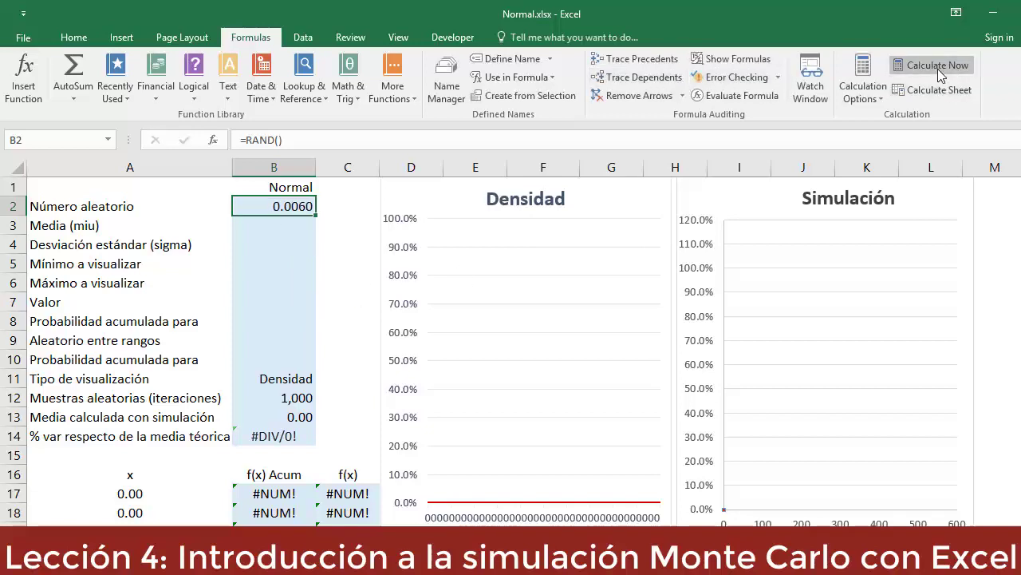
{"action": "left_click", "coordinate": [938, 69]}
{"action": "key", "text": "F2"}
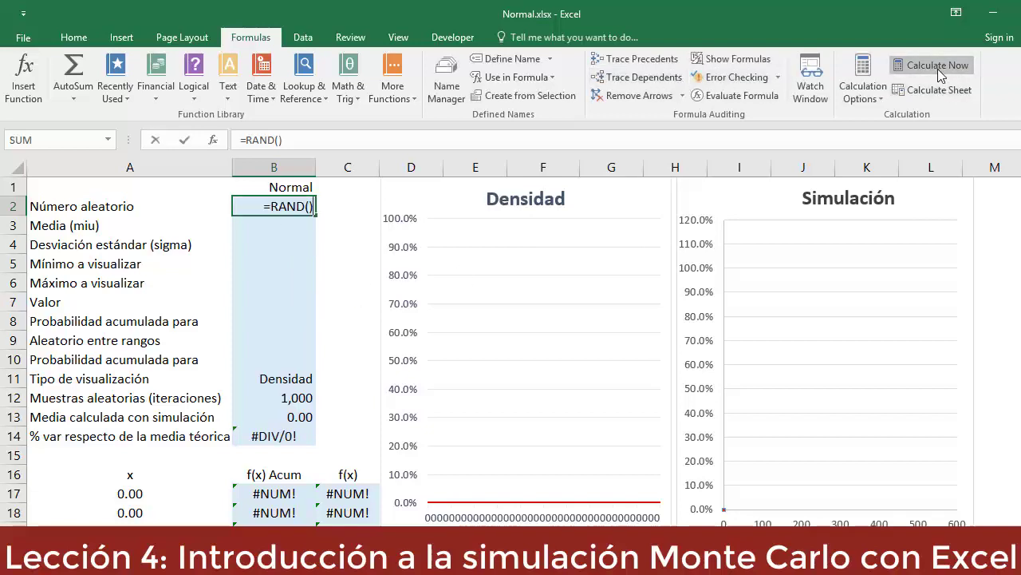
{"action": "key", "text": "ctrl+Return"}
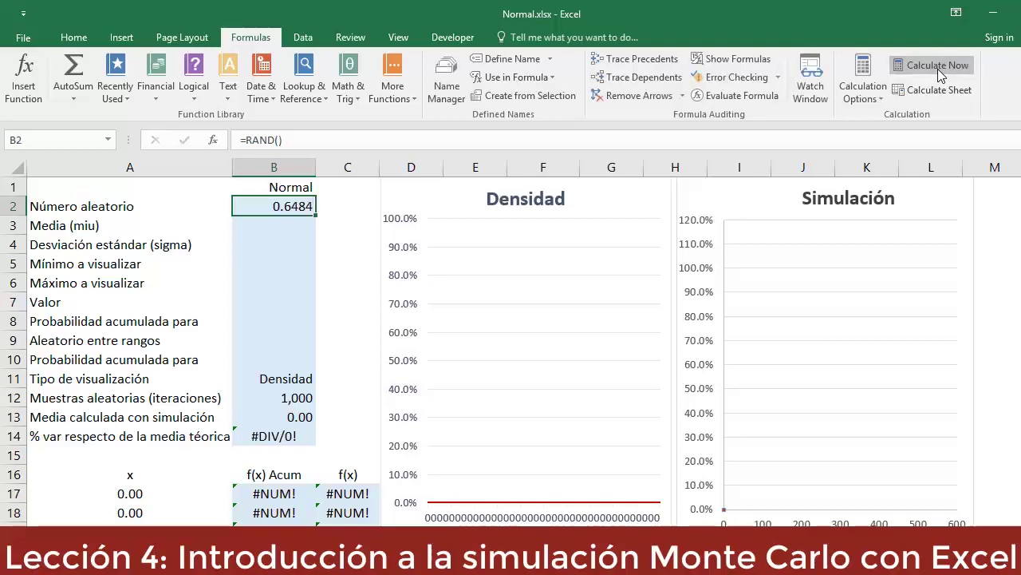
{"action": "left_click", "coordinate": [937, 69]}
{"action": "left_click", "coordinate": [938, 68]}
{"action": "left_click", "coordinate": [938, 69]}
{"action": "left_click", "coordinate": [937, 69]}
{"action": "left_click", "coordinate": [938, 69]}
{"action": "left_click", "coordinate": [938, 69]}
{"action": "left_click", "coordinate": [938, 68]}
{"action": "left_click", "coordinate": [938, 69]}
{"action": "left_click", "coordinate": [945, 67]}
{"action": "left_click", "coordinate": [945, 66]}
{"action": "left_click", "coordinate": [945, 67]}
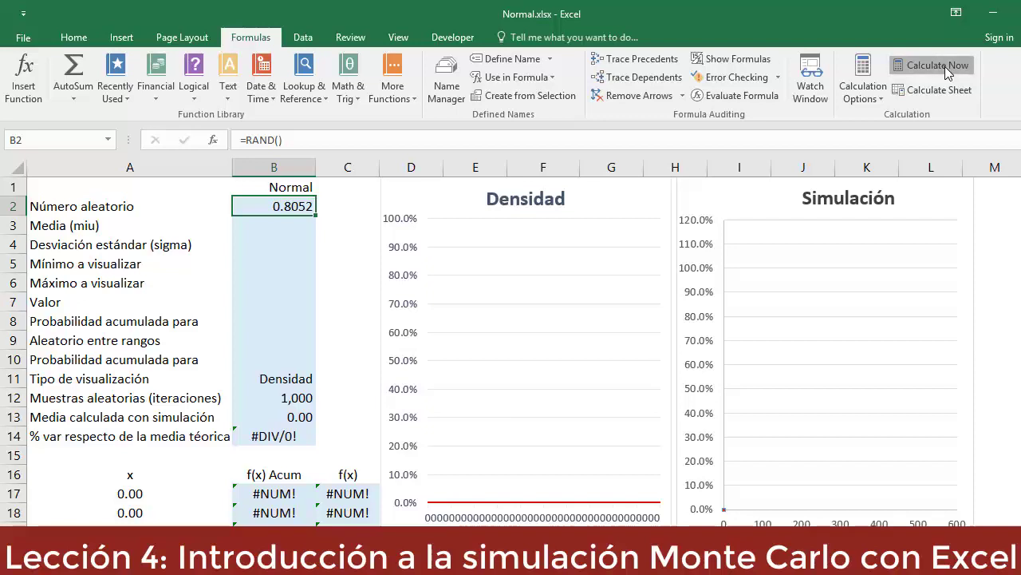
{"action": "left_click", "coordinate": [945, 67]}
{"action": "left_click", "coordinate": [945, 66]}
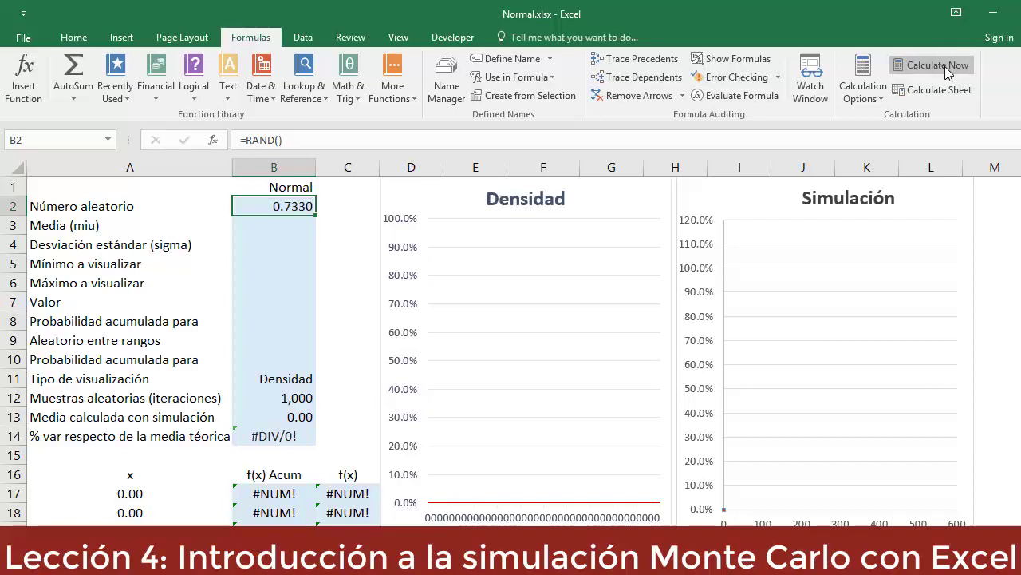
{"action": "left_click", "coordinate": [945, 66]}
{"action": "left_click", "coordinate": [945, 67]}
{"action": "left_click", "coordinate": [945, 66]}
{"action": "left_click", "coordinate": [945, 66]}
{"action": "left_click", "coordinate": [945, 67]}
{"action": "left_click", "coordinate": [945, 67]}
{"action": "left_click", "coordinate": [945, 66]}
{"action": "left_click", "coordinate": [945, 66]}
{"action": "left_click", "coordinate": [945, 66]}
{"action": "left_click", "coordinate": [945, 67]}
{"action": "left_click", "coordinate": [945, 66]}
{"action": "left_click", "coordinate": [945, 66]}
{"action": "left_click", "coordinate": [945, 66]}
{"action": "left_click", "coordinate": [945, 67]}
{"action": "left_click", "coordinate": [945, 67]}
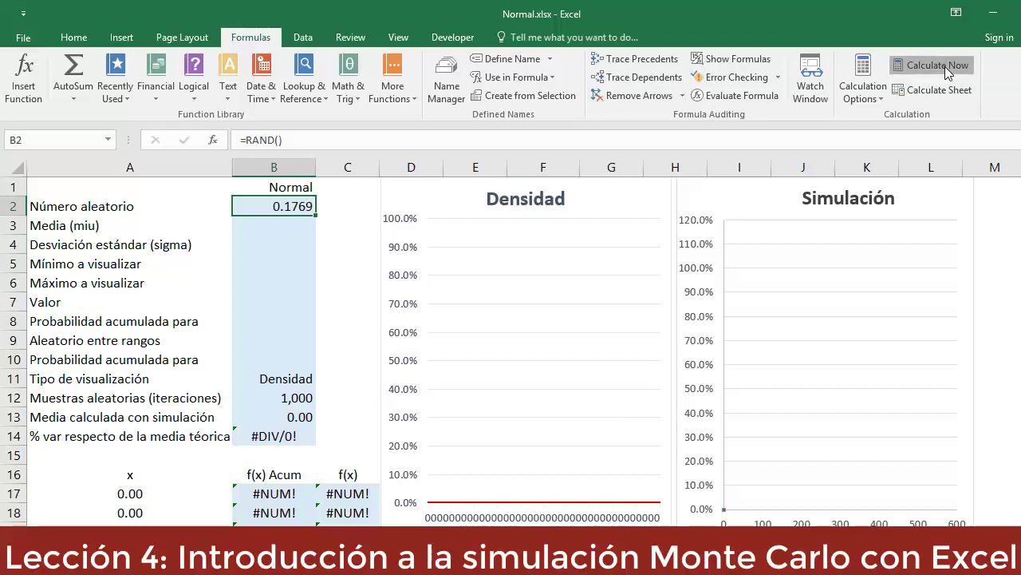
{"action": "left_click", "coordinate": [945, 66]}
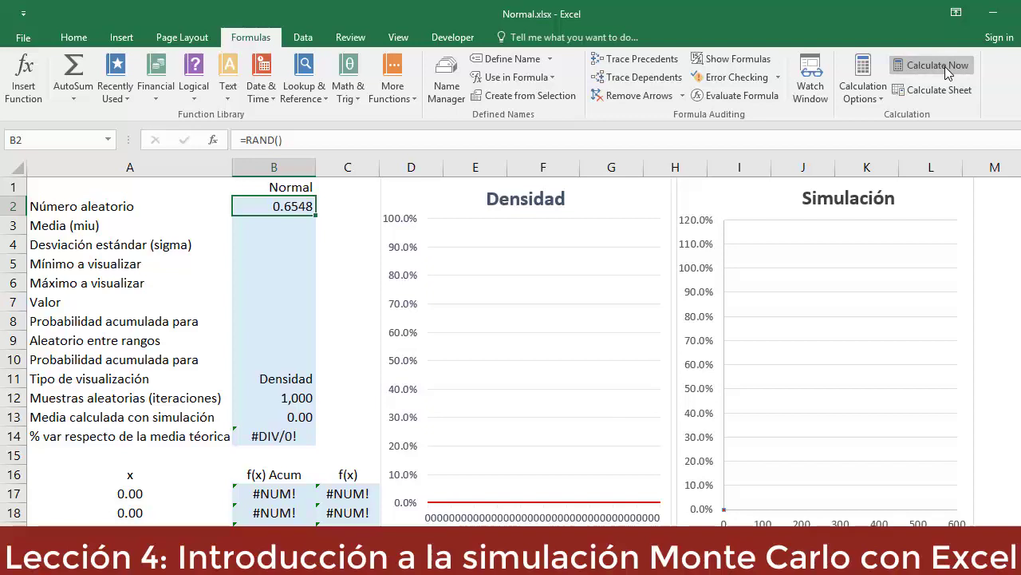
{"action": "left_click", "coordinate": [945, 66]}
Enter 300 as the mean (miu) in B3 and 100 as the standard deviation (sigma) in B4.
{"action": "key", "text": "Down"}
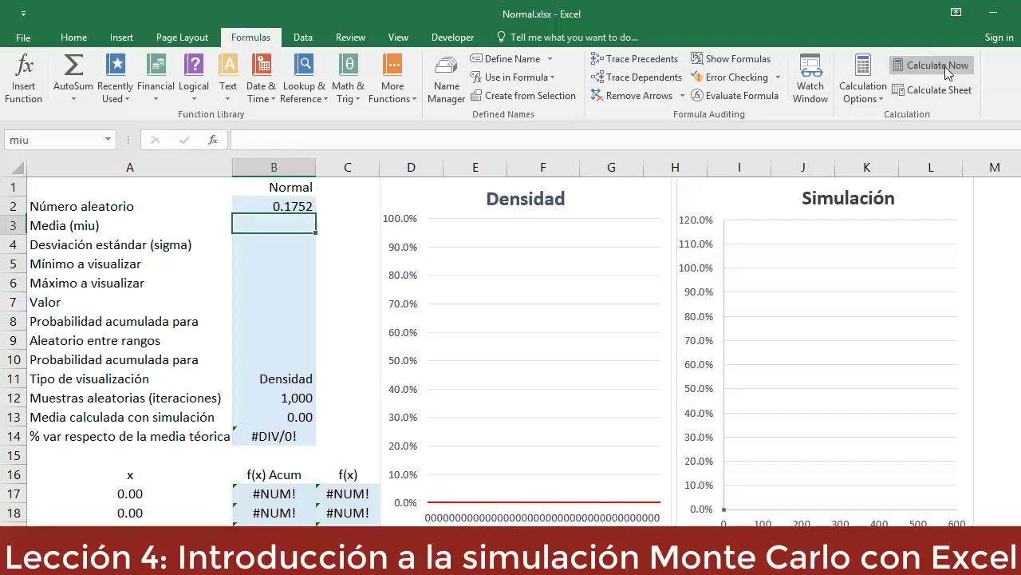
{"action": "key", "text": "Left"}
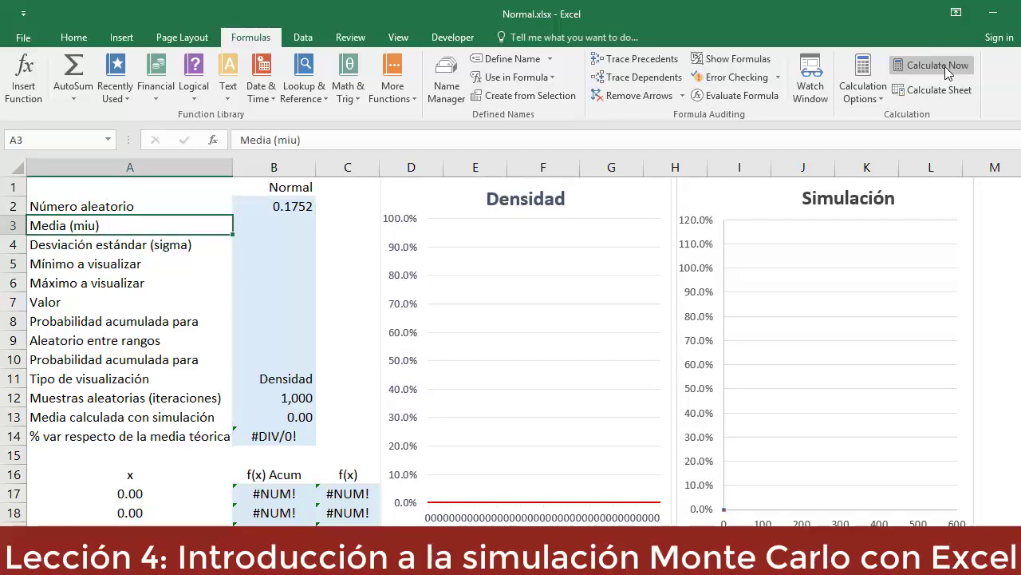
{"action": "key", "text": "Down"}
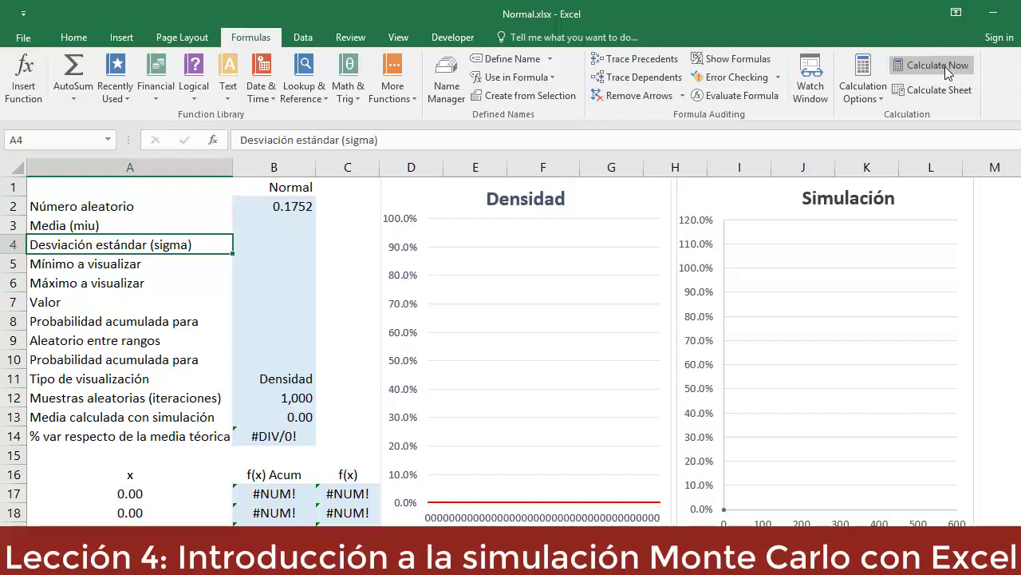
{"action": "key", "text": "Right"}
{"action": "key", "text": "Up"}
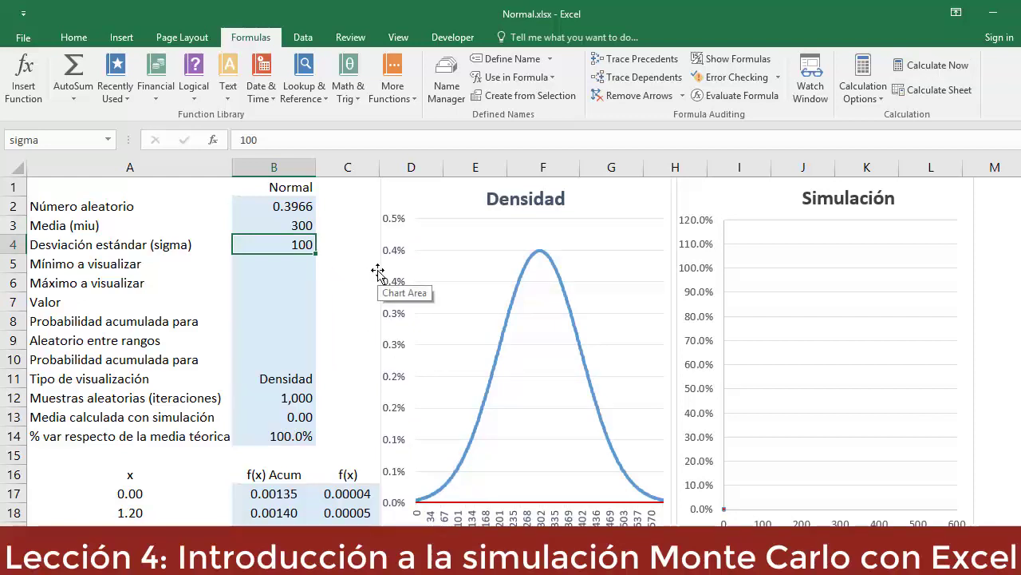
Enter the formula =miu-(3*sigma) in B5 for the minimum to display.
{"action": "key", "text": "Down"}
{"action": "type", "text": "="}
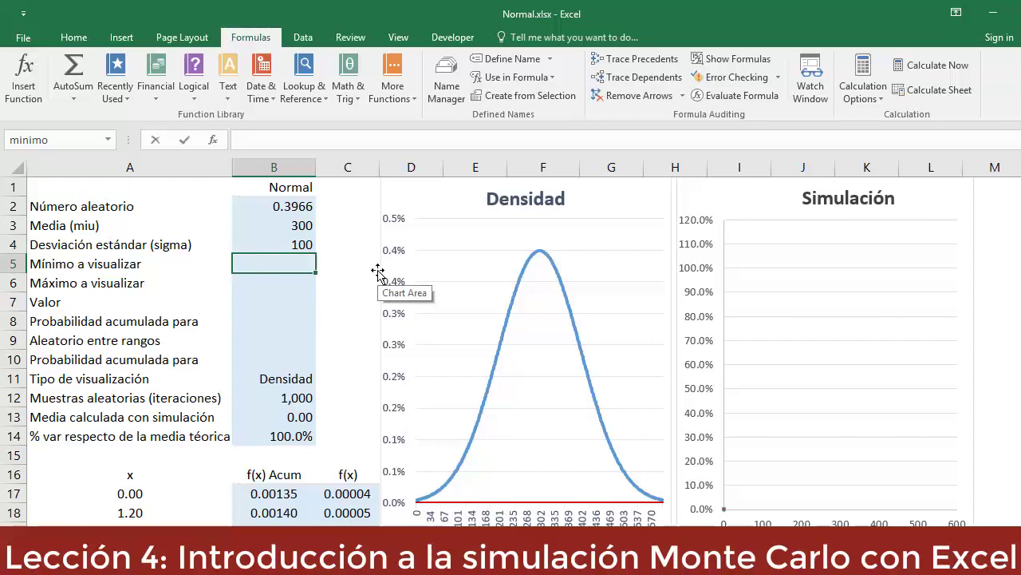
{"action": "type", "text": "miu*"}
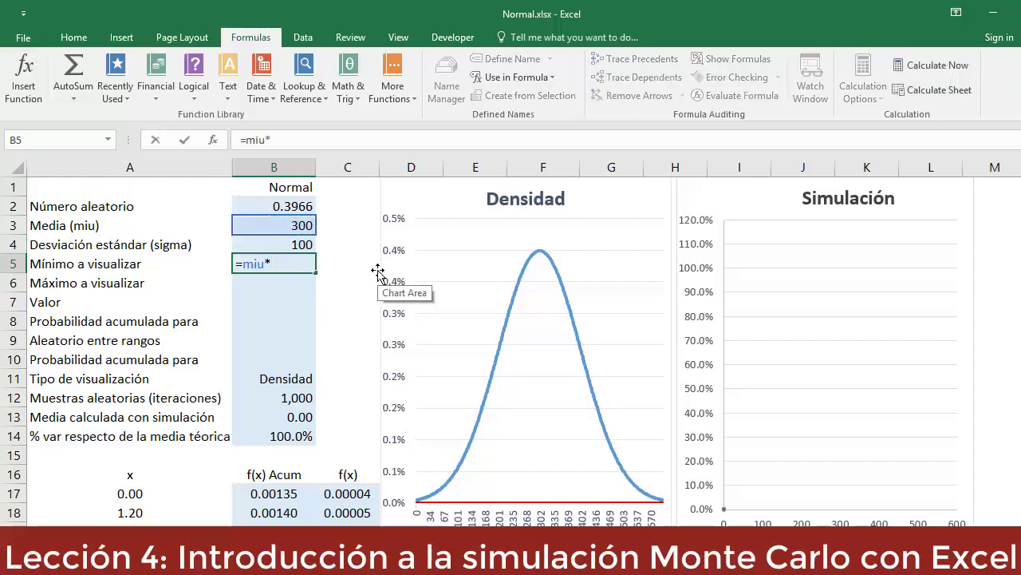
{"action": "key", "text": "BackSpace"}
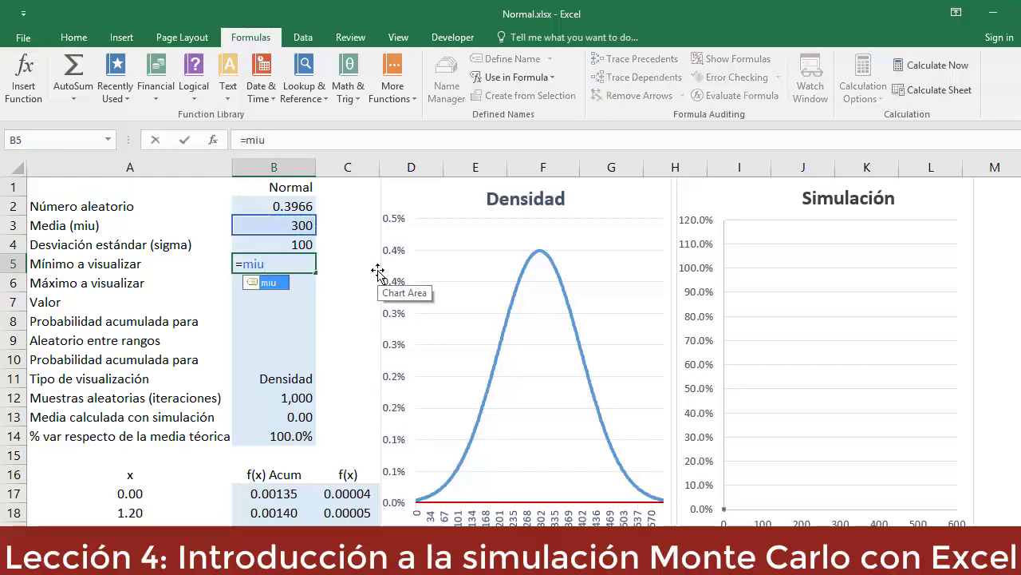
{"action": "type", "text": "-("}
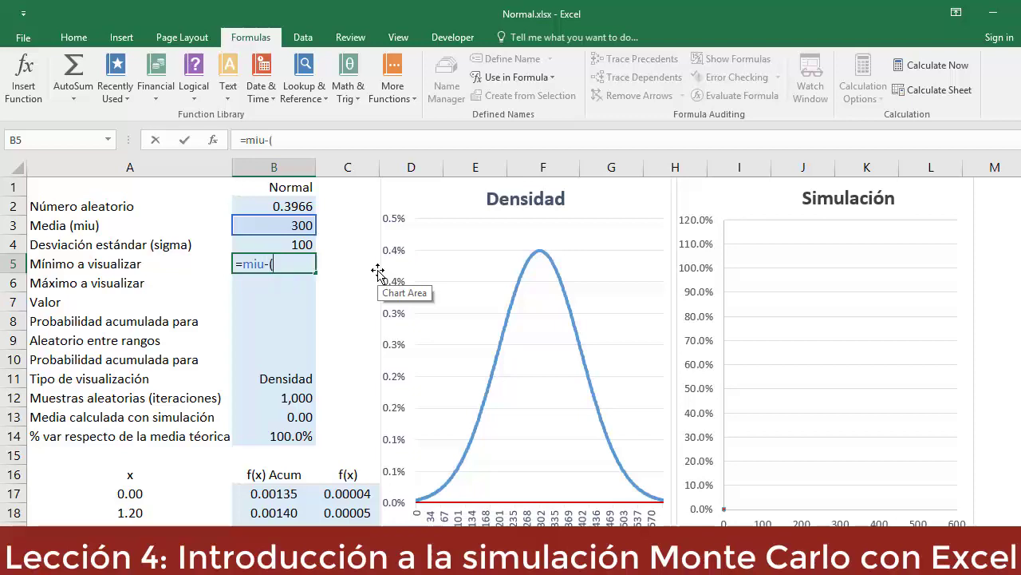
{"action": "type", "text": "3*sigma)"}
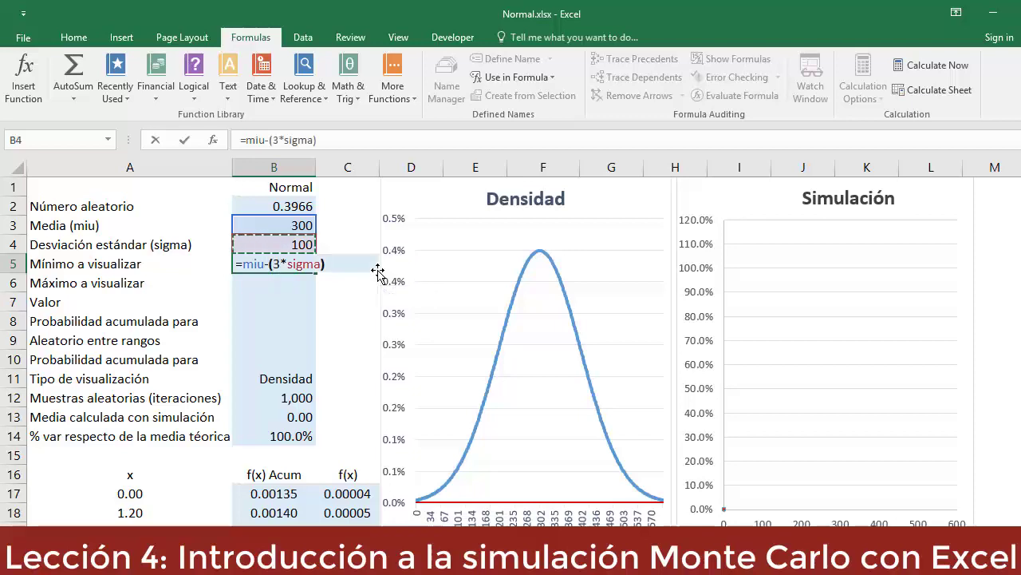
{"action": "key", "text": "ctrl+Return"}
{"action": "key", "text": "F2"}
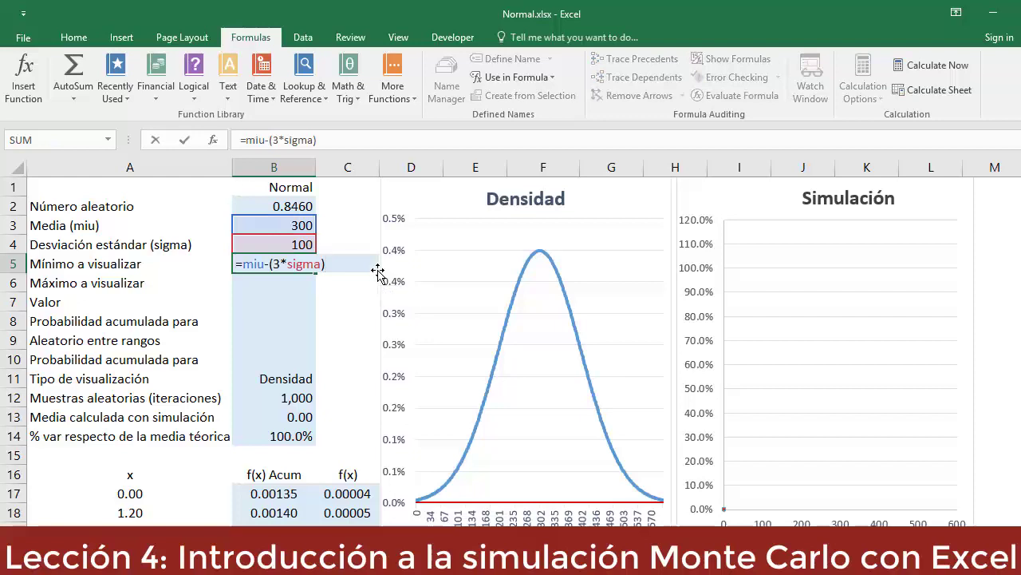
{"action": "key", "text": "Escape"}
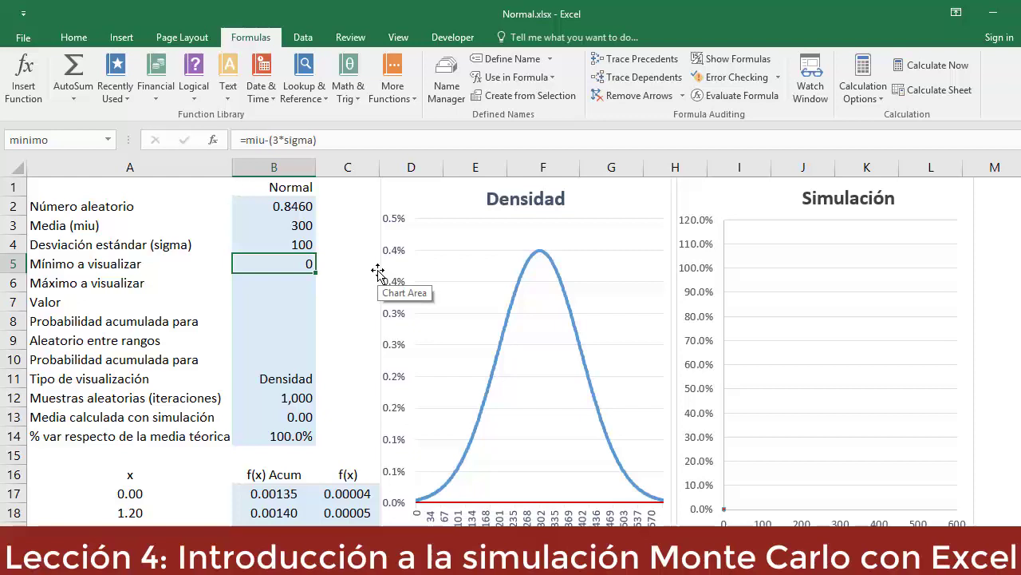
Enter the formula =miu+(3*sigma) in B6 for the maximum to display.
{"action": "key", "text": "Down"}
{"action": "type", "text": "="}
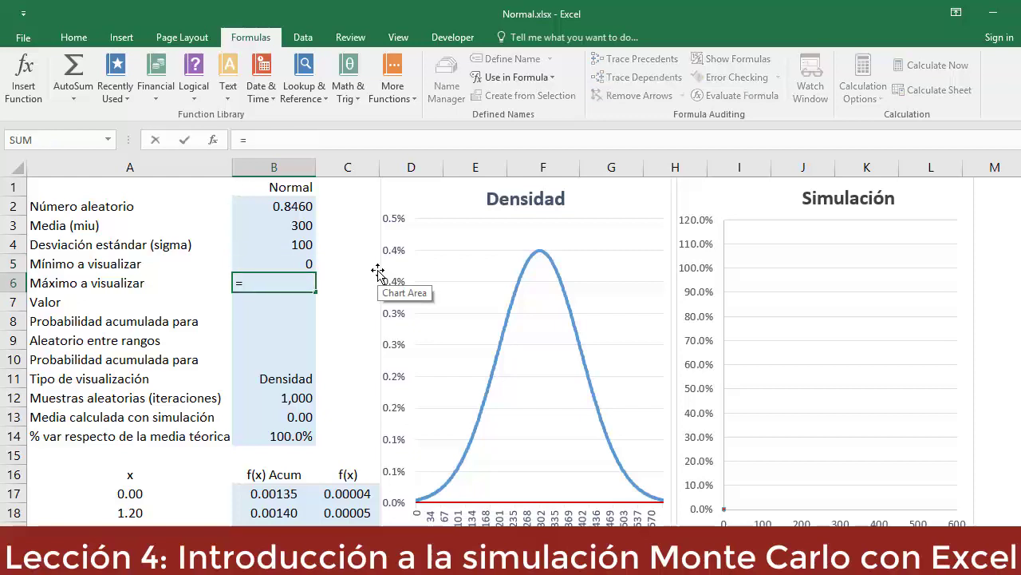
{"action": "type", "text": "miu*"}
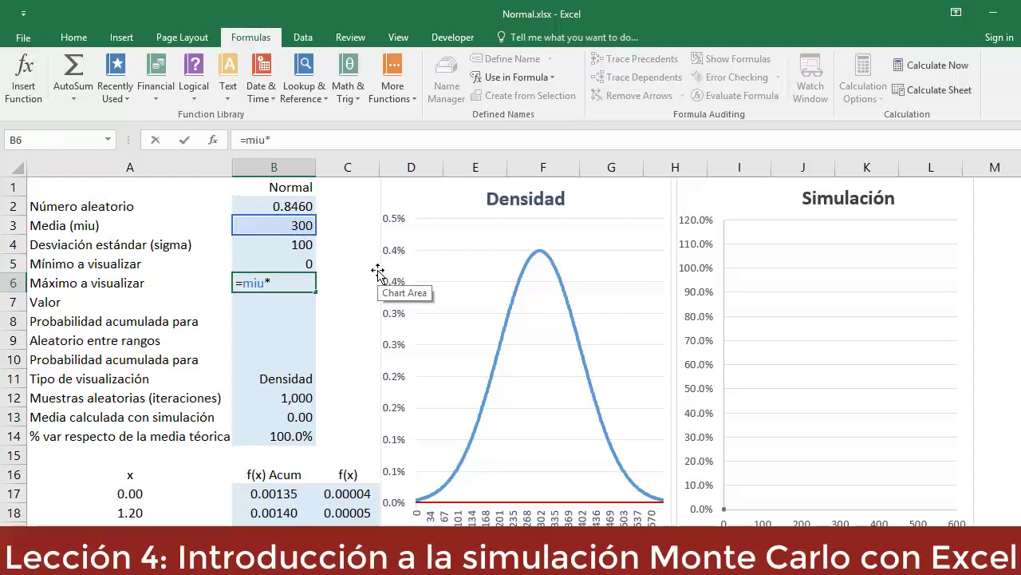
{"action": "key", "text": "BackSpace"}
{"action": "type", "text": "+(3*sigma)"}
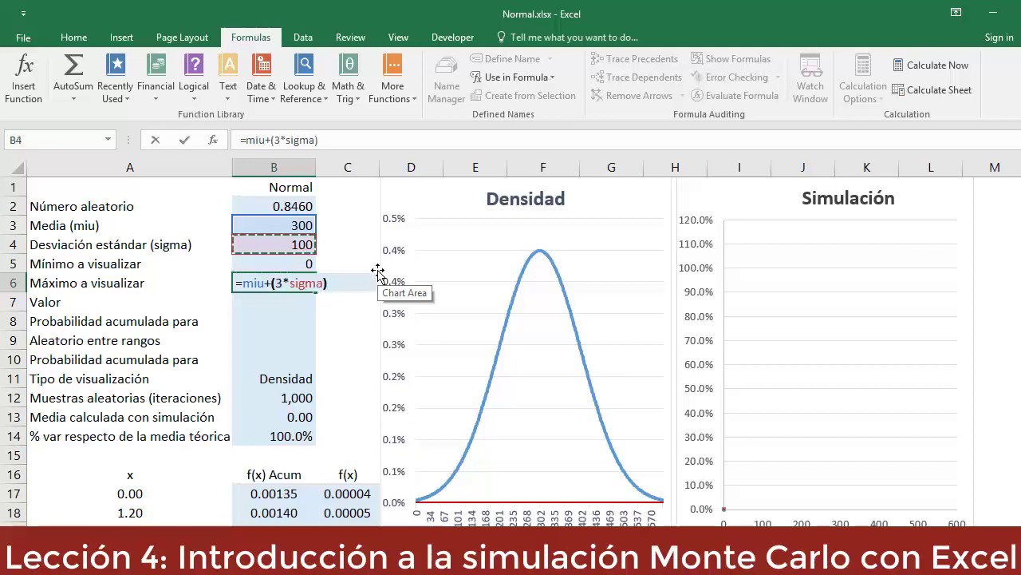
{"action": "key", "text": "ctrl+Return"}
{"action": "key", "text": "F2"}
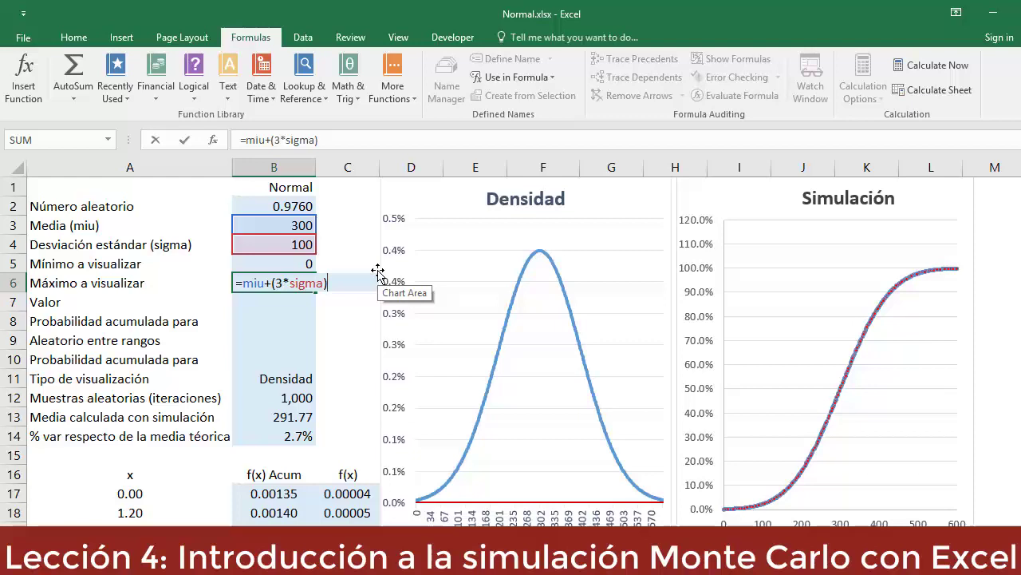
{"action": "key", "text": "ctrl+Return"}
{"action": "key", "text": "shift+Up"}
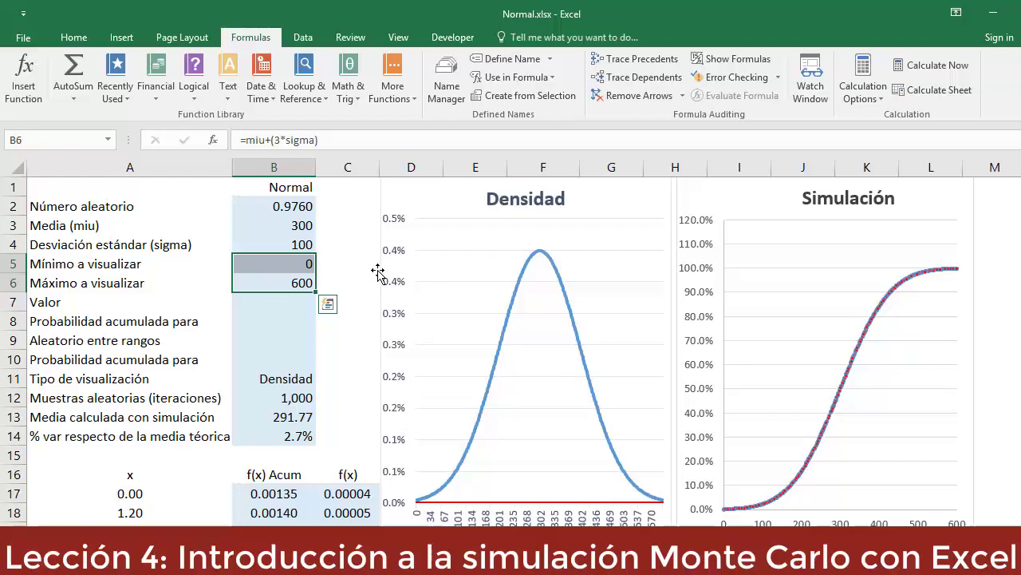
Enter the formula =NORM.DIST(B7,miu,sigma,TRUE) in B8 for the cumulative probability of the value.
{"action": "key", "text": "Down"}
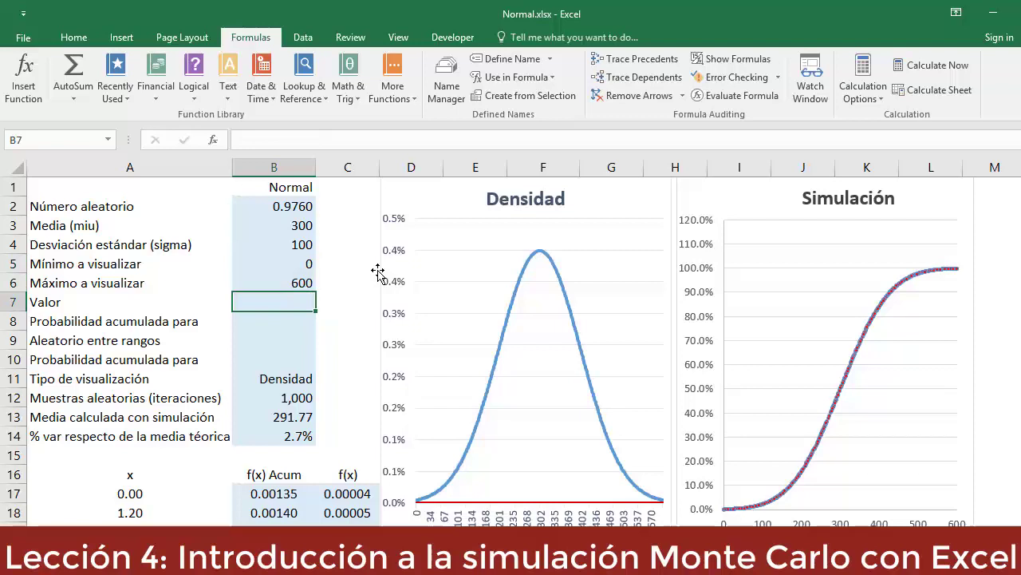
{"action": "key", "text": "Down"}
{"action": "type", "text": "=norm"}
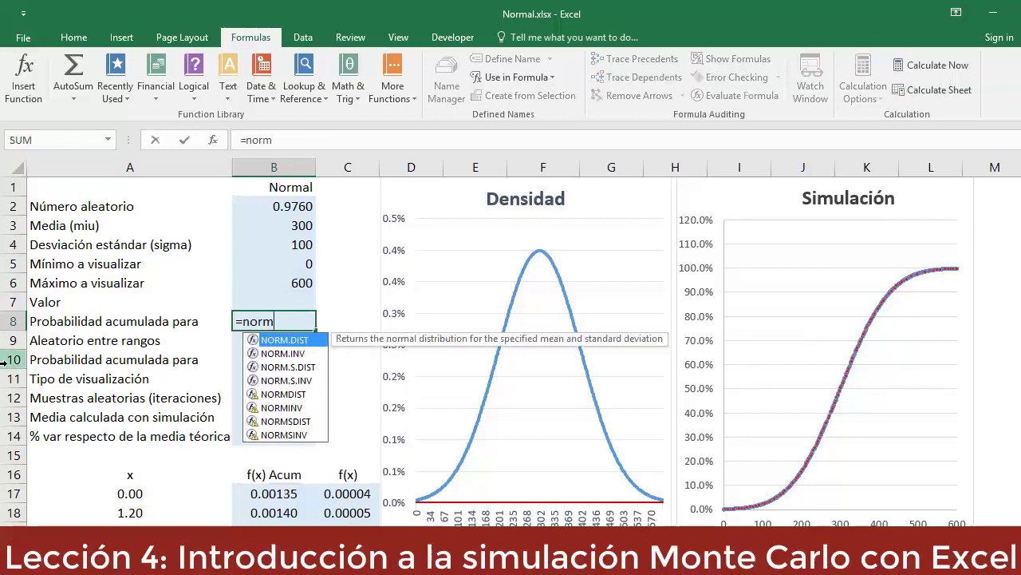
{"action": "double_click", "coordinate": [291, 341]}
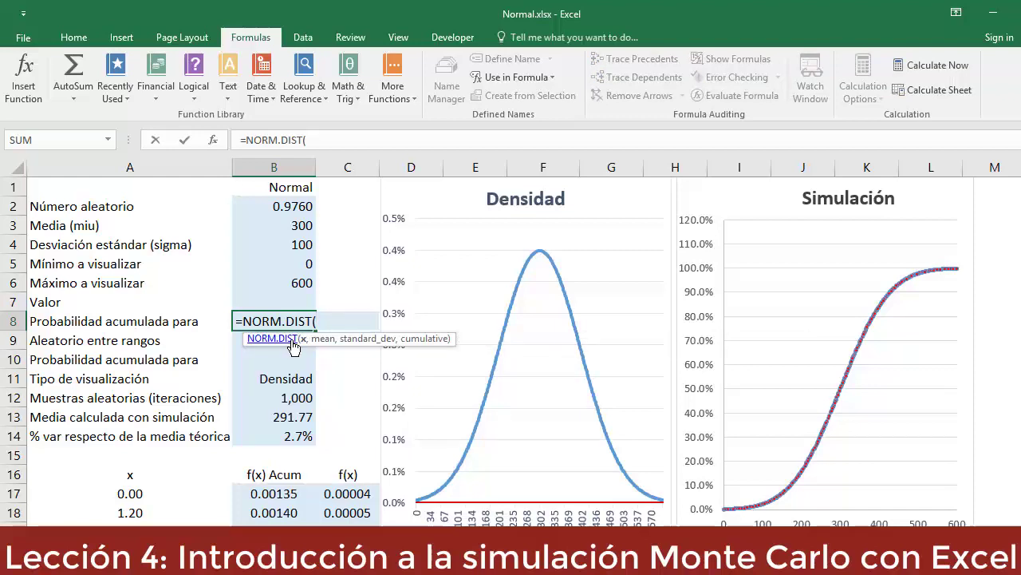
{"action": "left_click", "coordinate": [290, 299]}
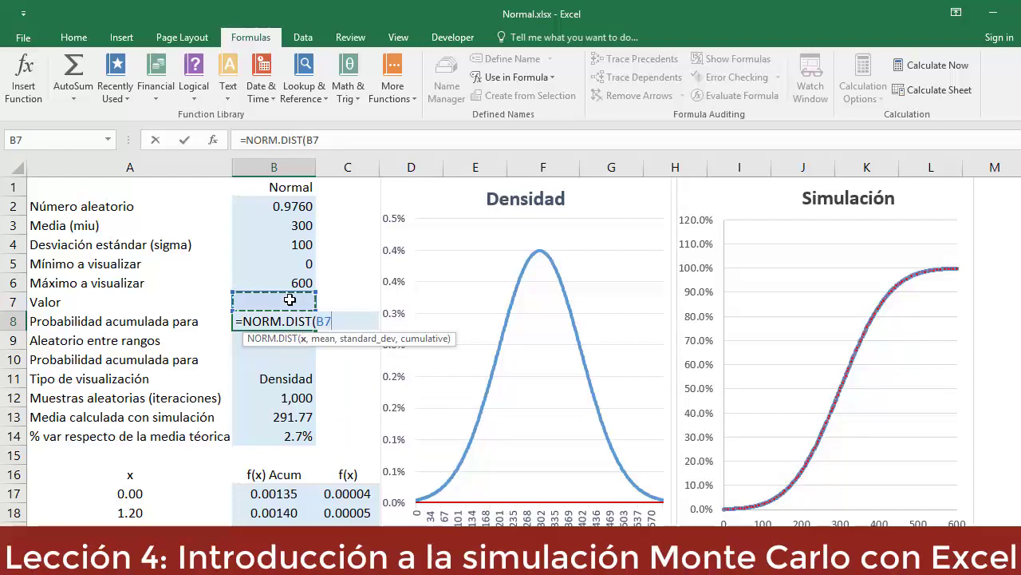
{"action": "type", "text": ","}
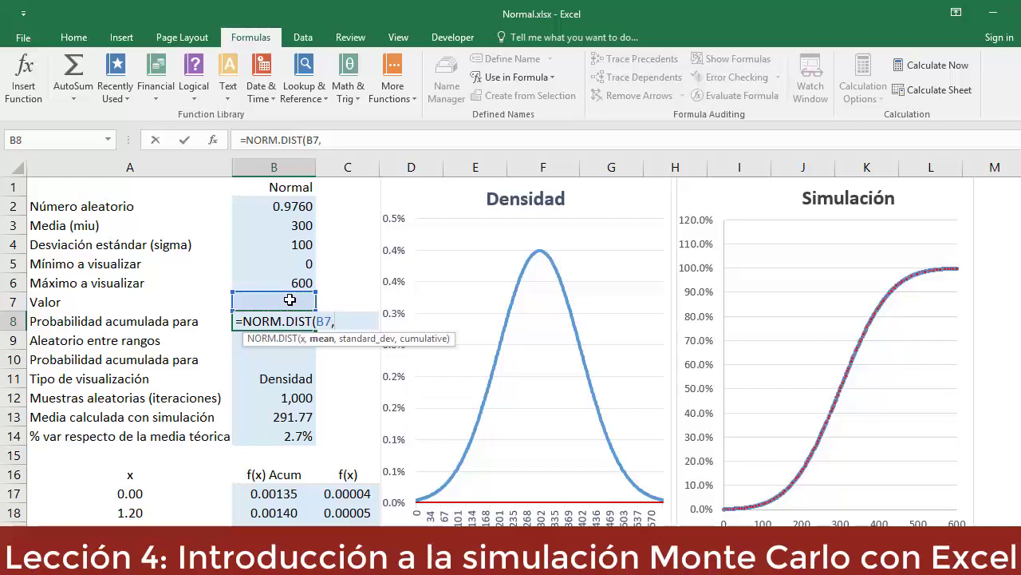
{"action": "left_click", "coordinate": [294, 225]}
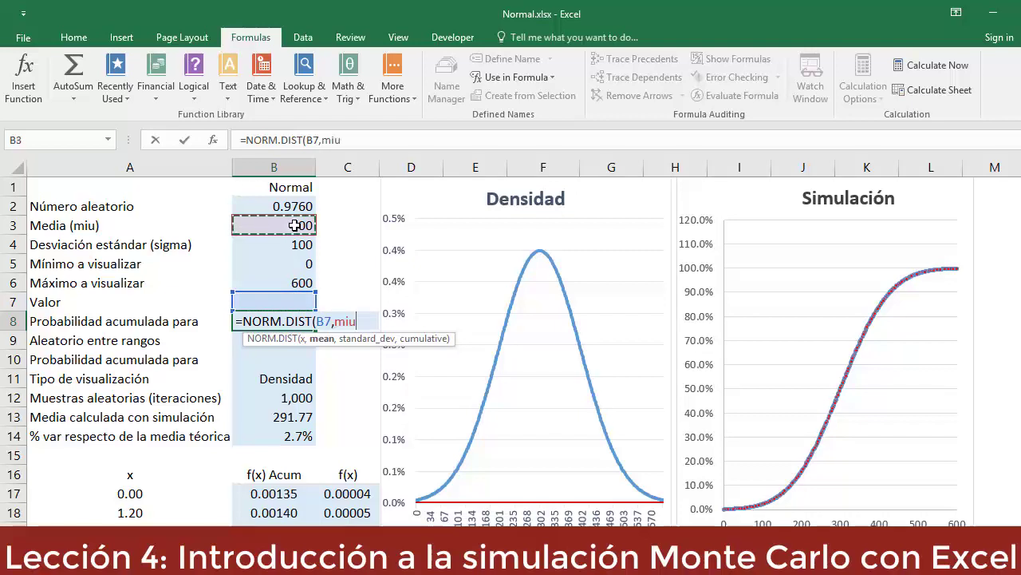
{"action": "type", "text": ","}
{"action": "left_click", "coordinate": [296, 247]}
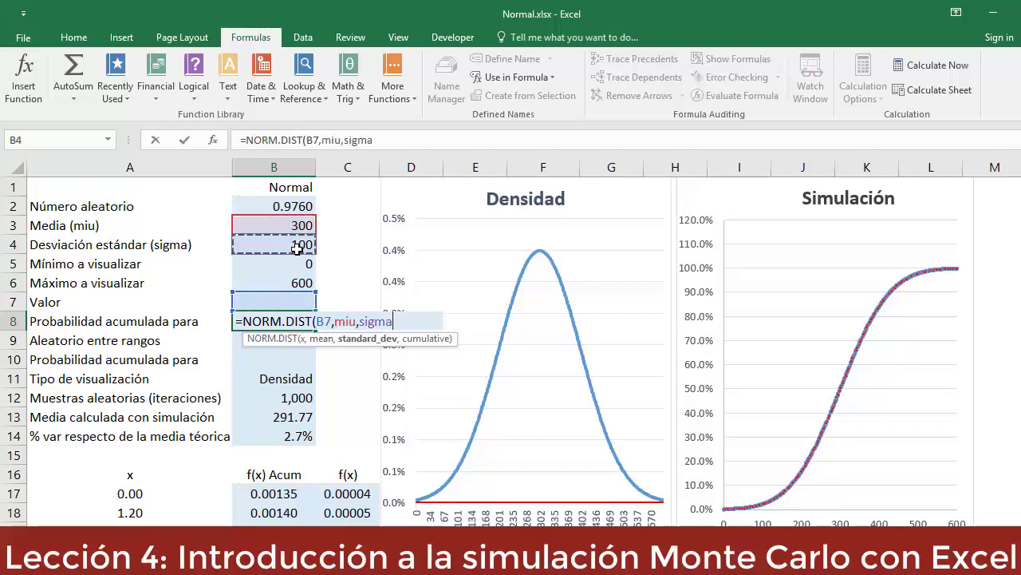
{"action": "type", "text": ","}
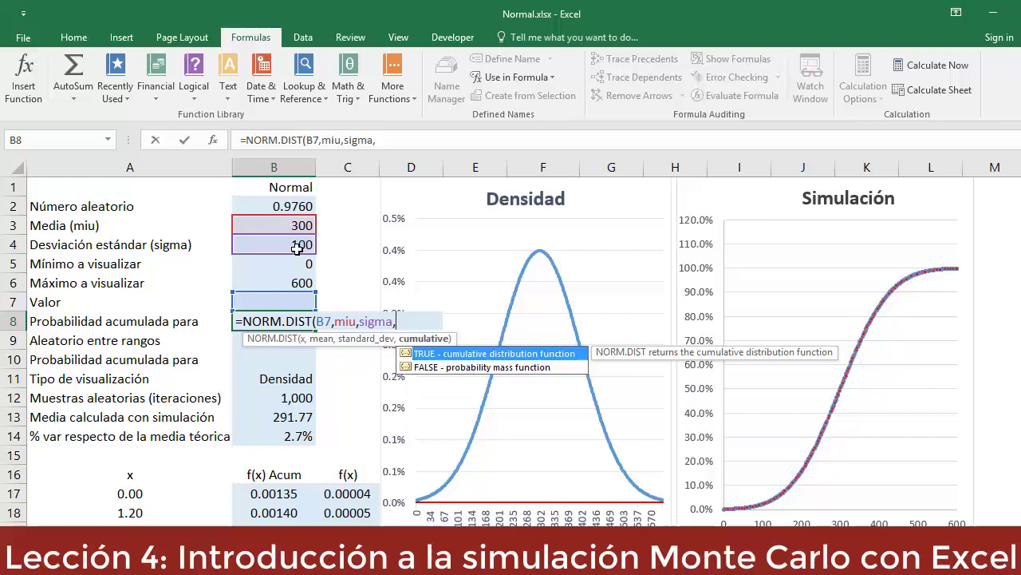
{"action": "left_click", "coordinate": [452, 374]}
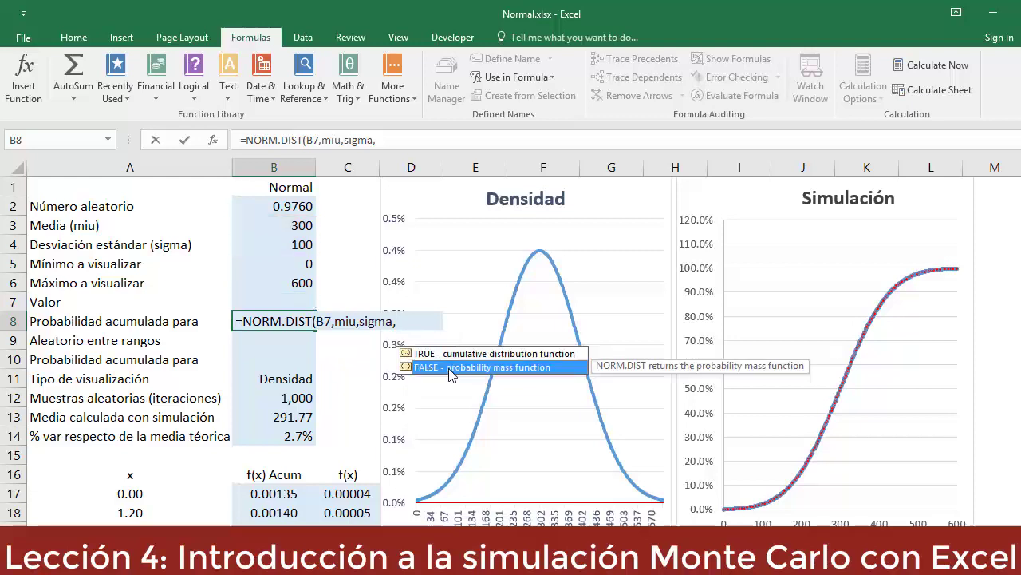
{"action": "left_click", "coordinate": [451, 356]}
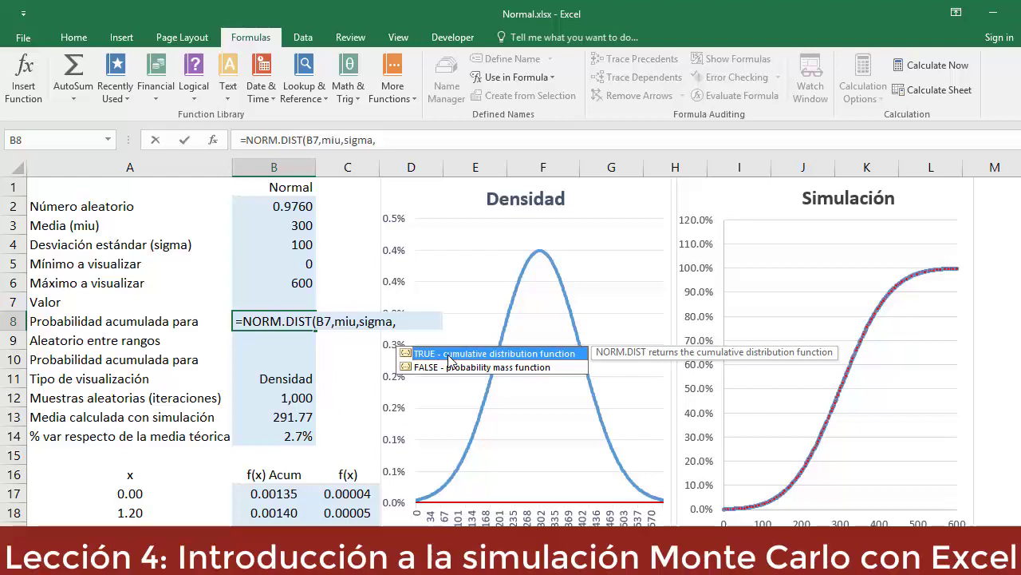
{"action": "double_click", "coordinate": [449, 356]}
{"action": "type", "text": ")"}
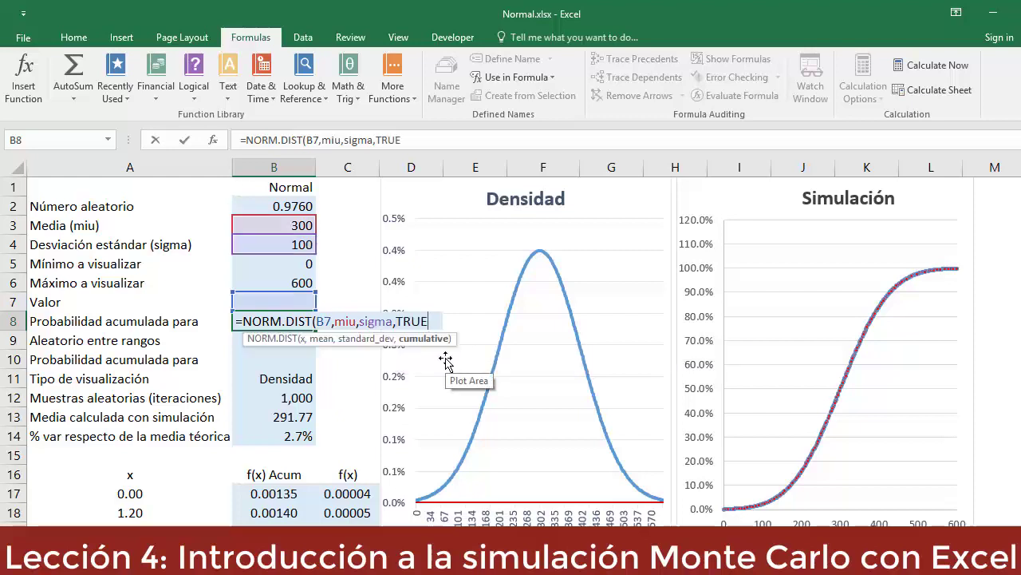
{"action": "key", "text": "ctrl+Return"}
Enter 250 as the value in B7 and review the cumulative probability formula in B8 with its mean and standard deviation.
{"action": "key", "text": "Up"}
{"action": "type", "text": "250"}
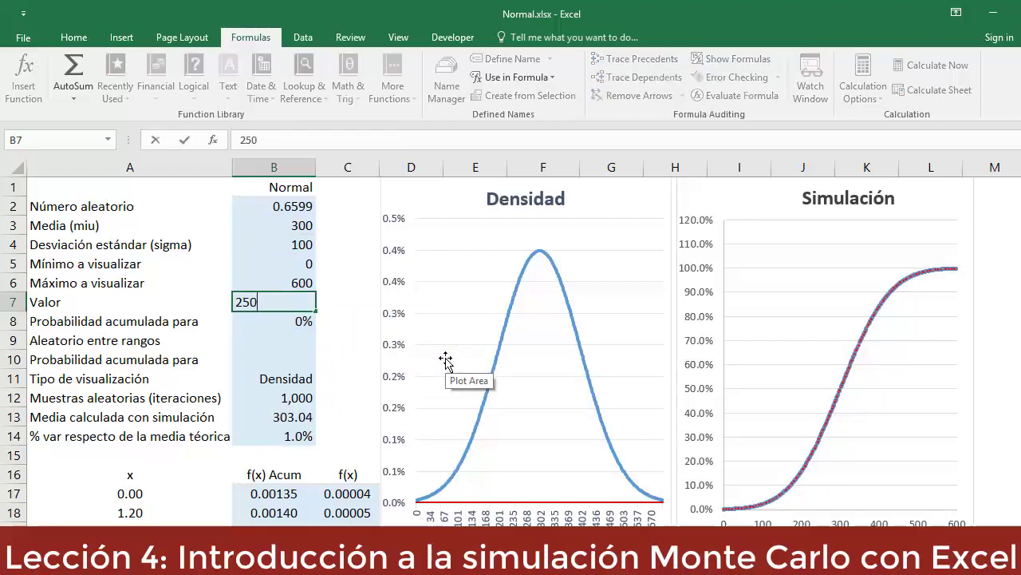
{"action": "key", "text": "ctrl+Return"}
{"action": "key", "text": "Down"}
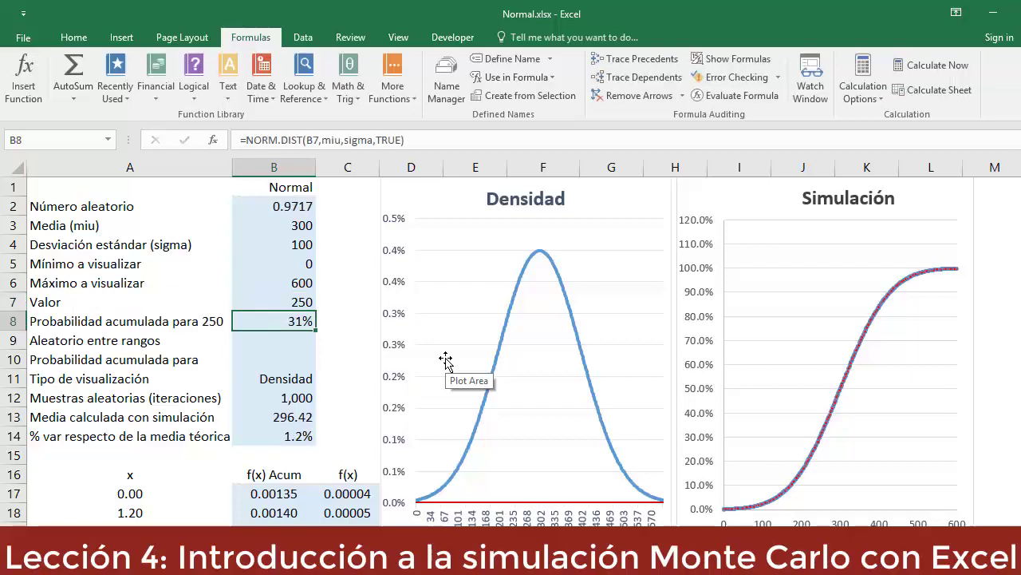
{"action": "key", "text": "F2"}
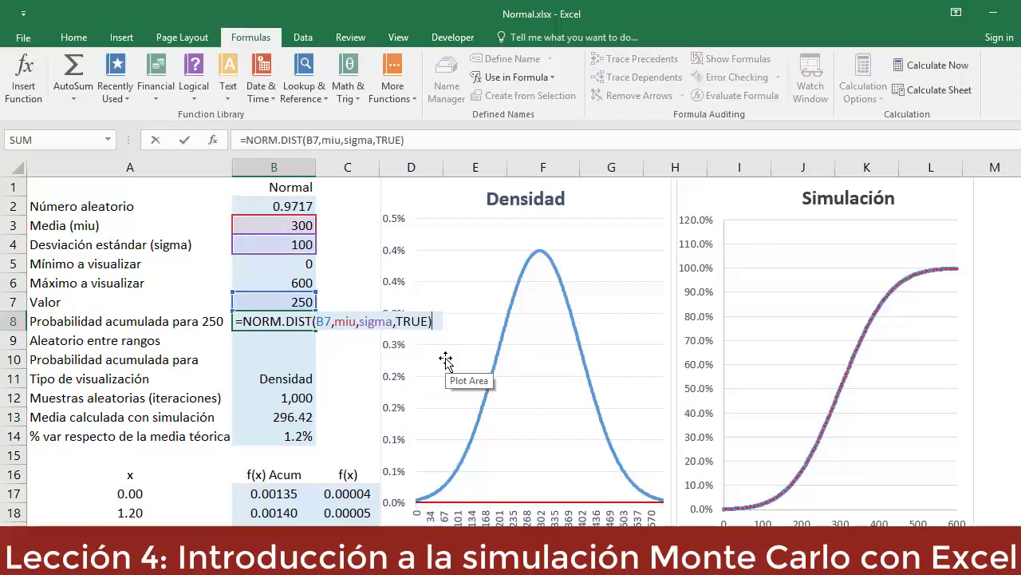
{"action": "key", "text": "Escape"}
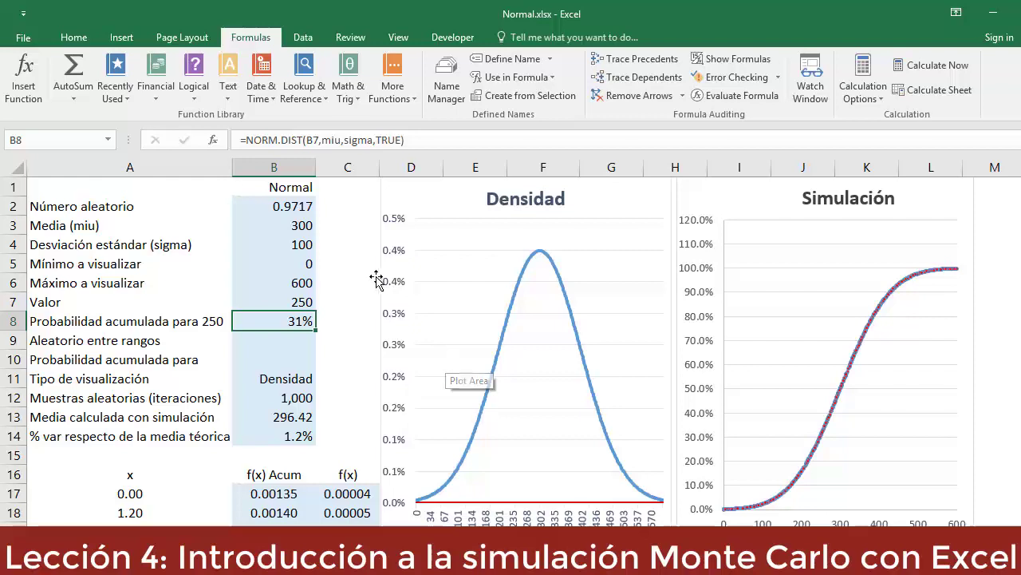
{"action": "left_click_drag", "start_coordinate": [310, 227], "coordinate": [310, 246]}
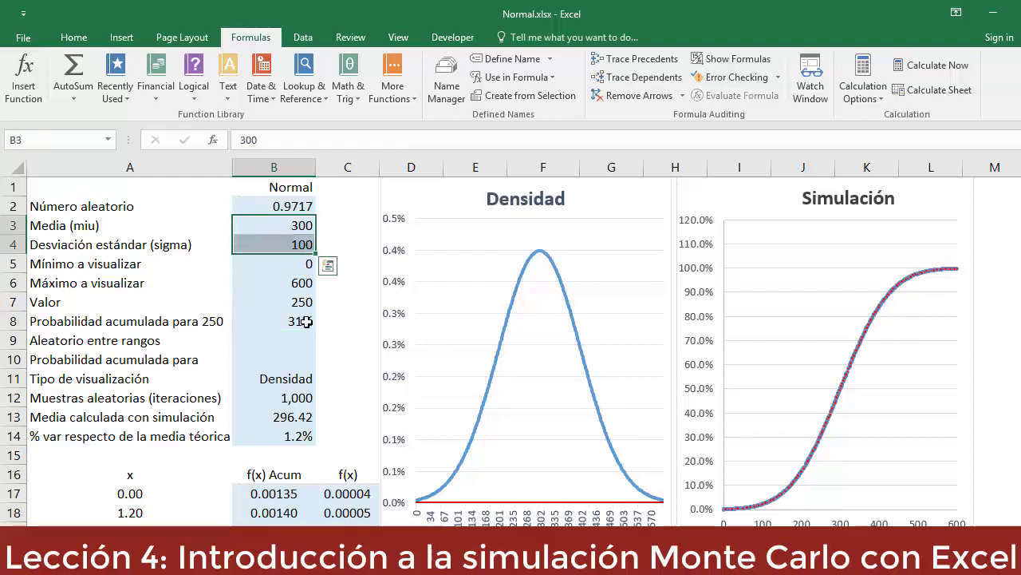
{"action": "left_click", "coordinate": [307, 320]}
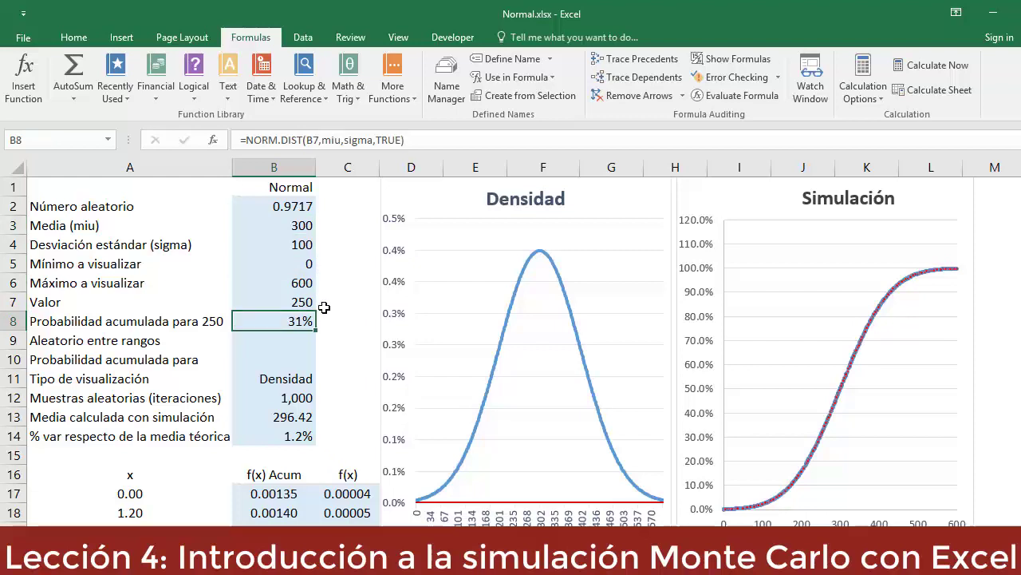
Set the value in B7 to 500 and check the cumulative probability in B8.
{"action": "key", "text": "Up"}
{"action": "key", "text": "Down"}
{"action": "key", "text": "Up"}
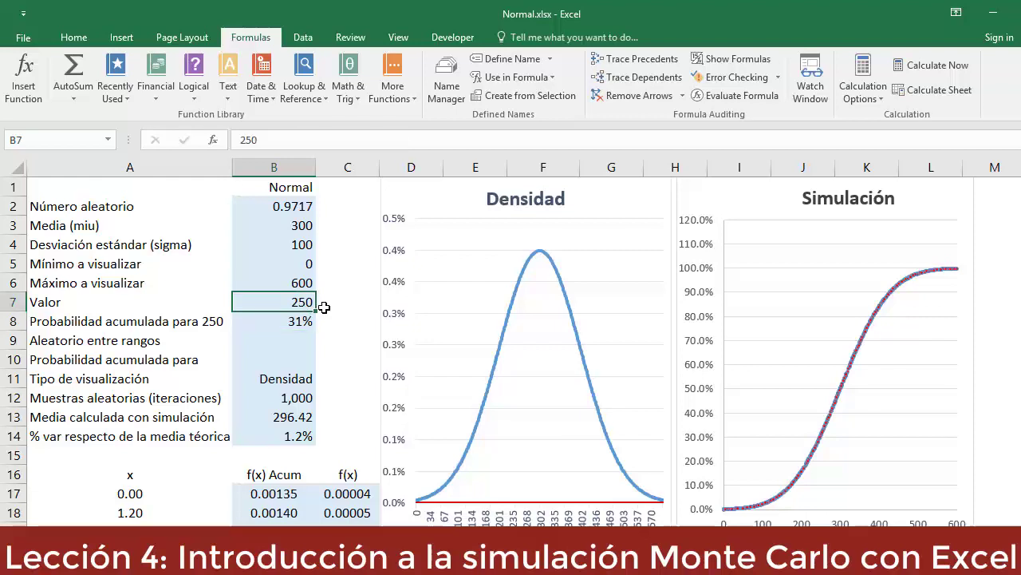
{"action": "type", "text": "500"}
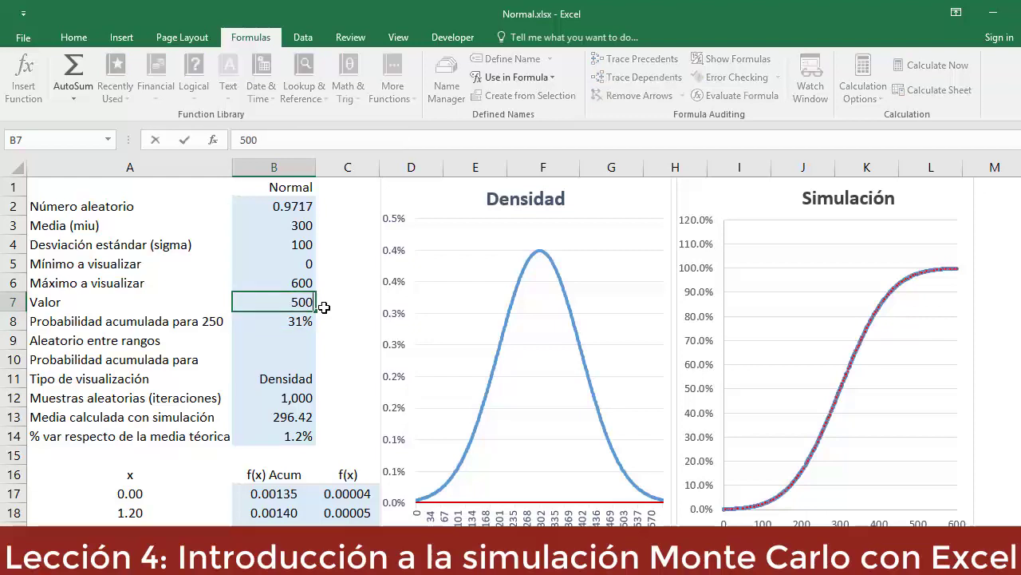
{"action": "key", "text": "ctrl+Return"}
{"action": "key", "text": "Down"}
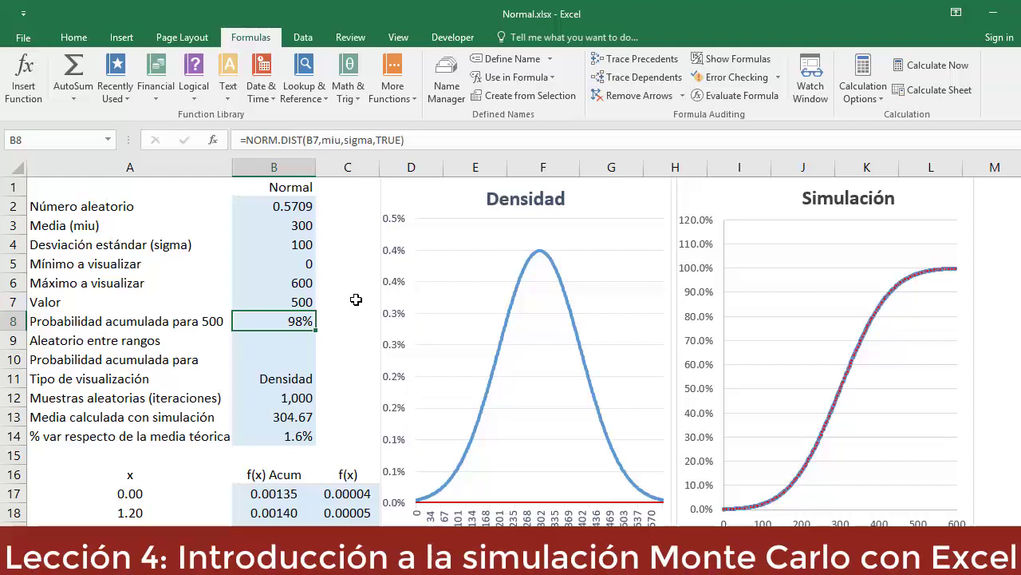
Set the value in B7 to 300, equal to the mean, and check its cumulative probability in B8.
{"action": "key", "text": "Up"}
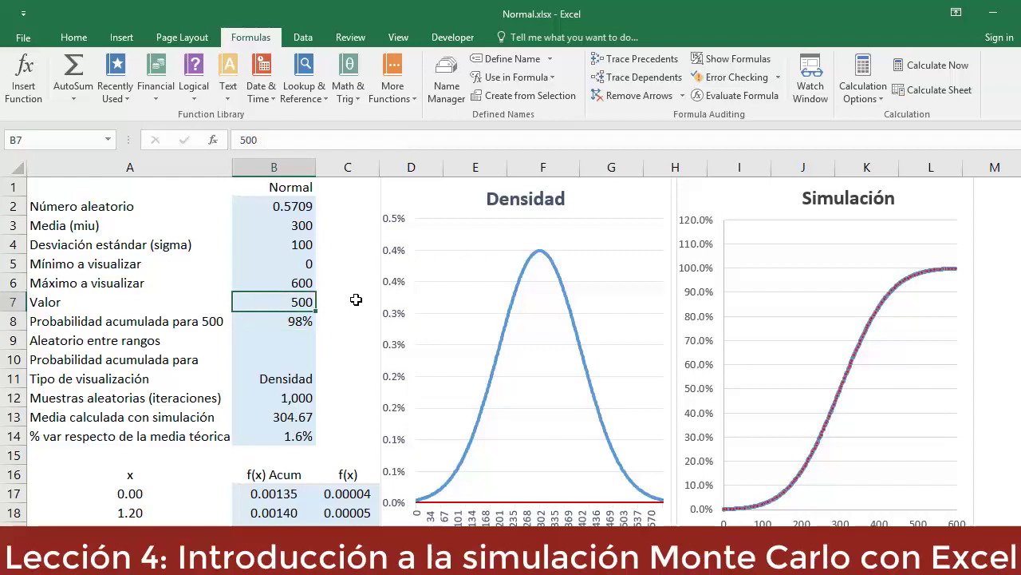
{"action": "type", "text": "300"}
{"action": "key", "text": "ctrl+Return"}
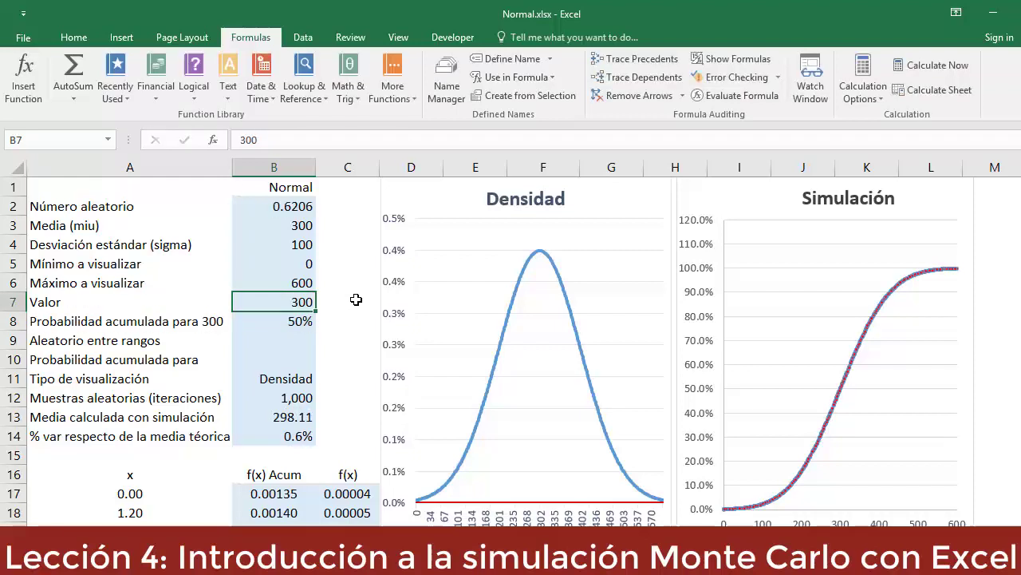
{"action": "key", "text": "Down"}
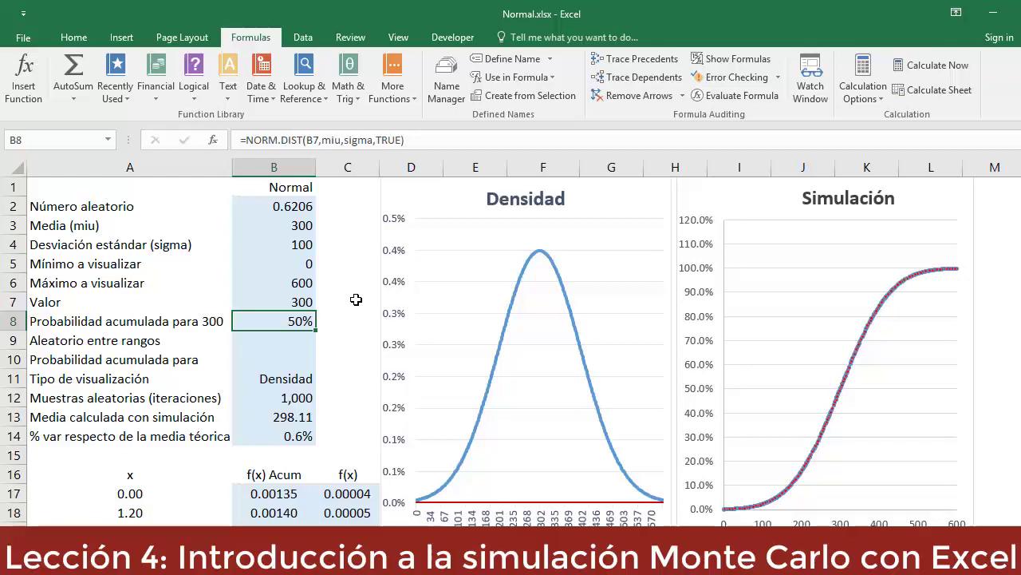
Enter the formula =RANDBETWEEN(minimo,maximo) in B9 for the random number between the display limits.
{"action": "key", "text": "Down"}
{"action": "type", "text": "="}
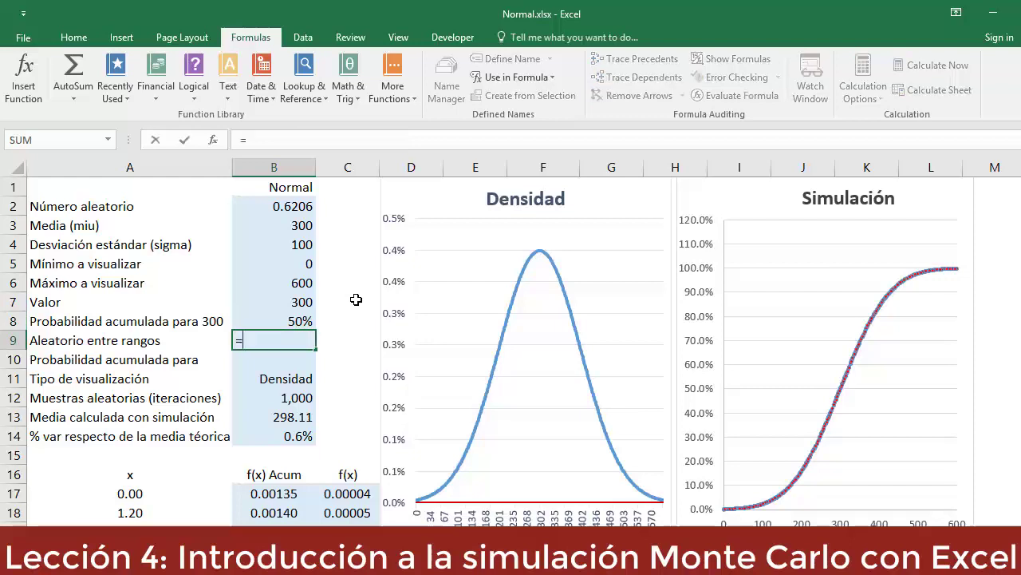
{"action": "type", "text": "rand"}
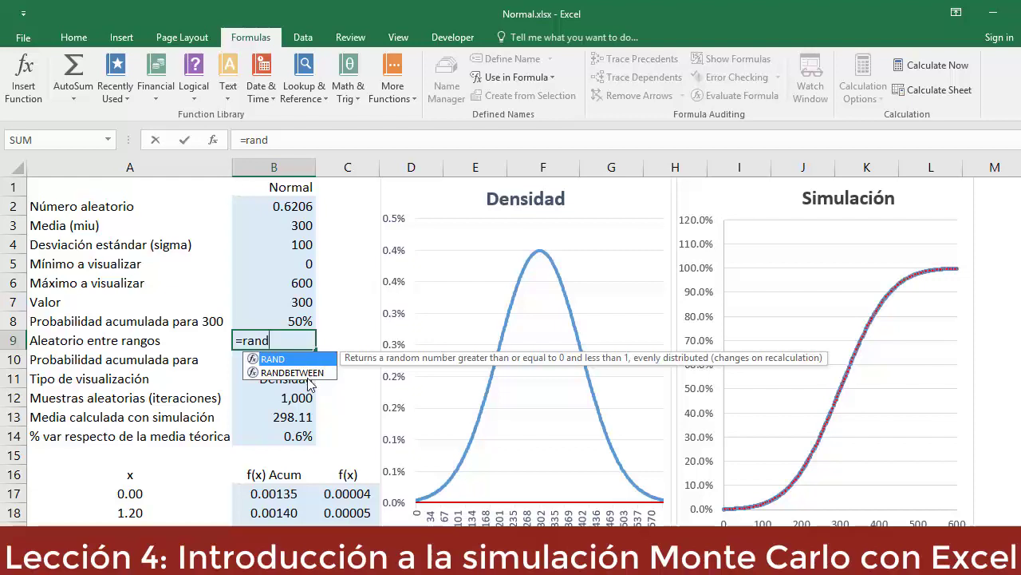
{"action": "double_click", "coordinate": [308, 373]}
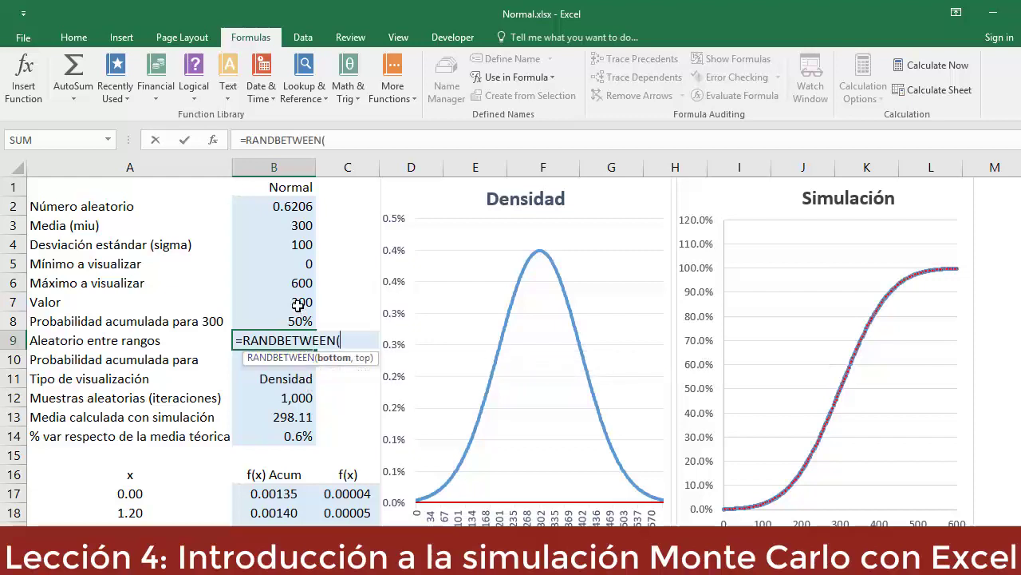
{"action": "left_click", "coordinate": [300, 264]}
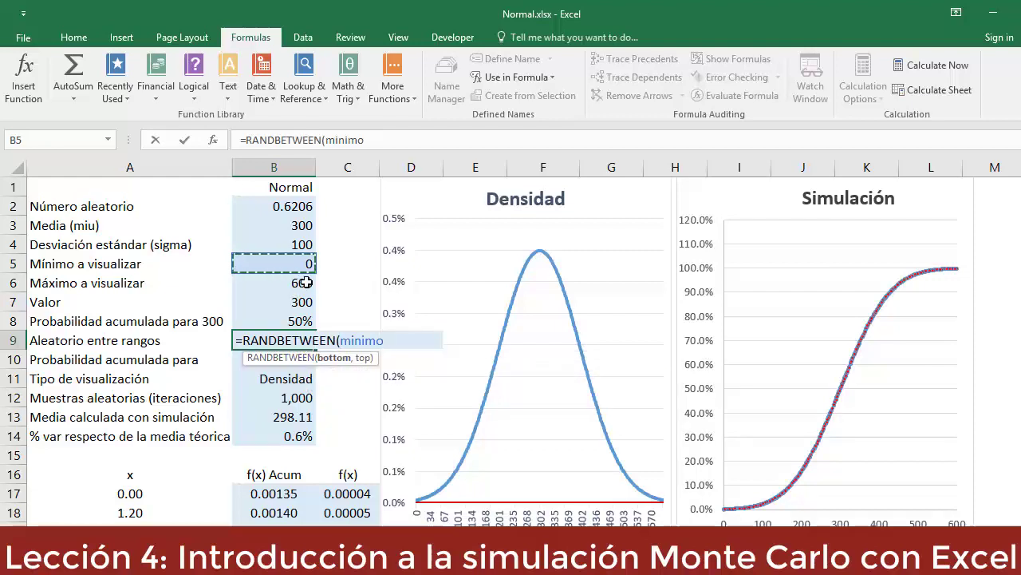
{"action": "type", "text": ","}
{"action": "left_click", "coordinate": [298, 283]}
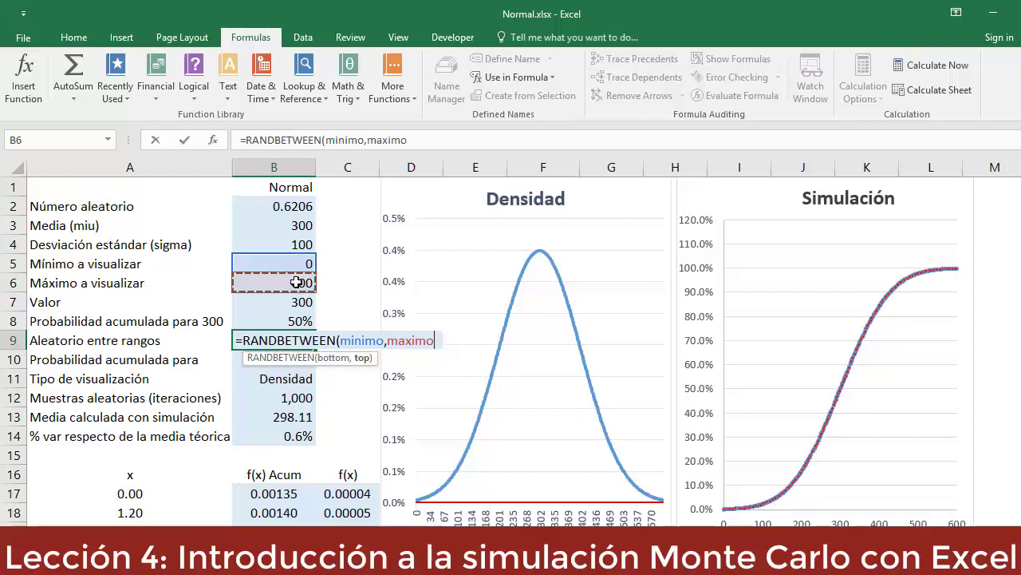
{"action": "type", "text": ")"}
{"action": "key", "text": "ctrl+Return"}
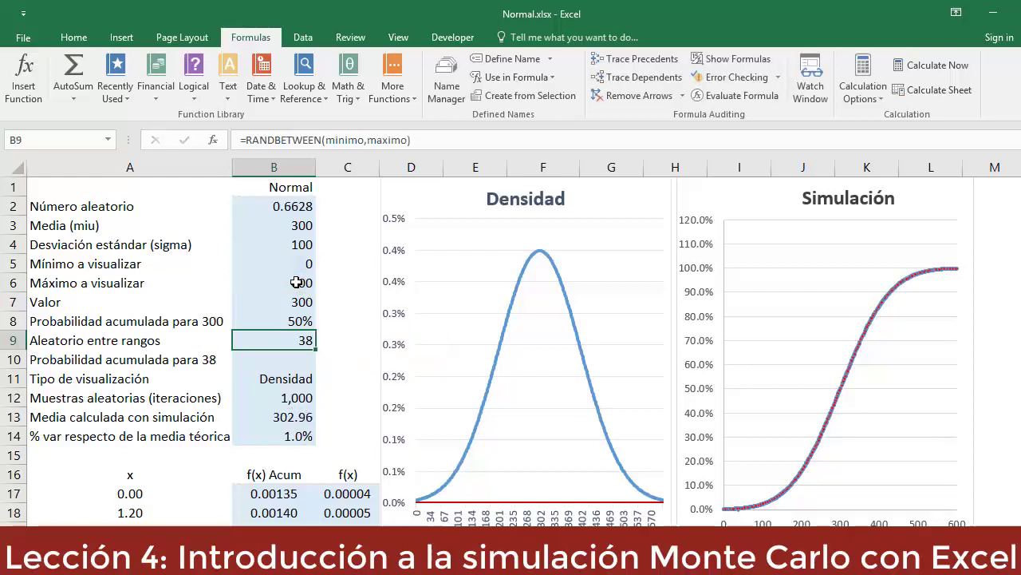
Review the RANDBETWEEN formula in B9 and recalculate the workbook repeatedly to examine how its random number varies.
{"action": "key", "text": "F2"}
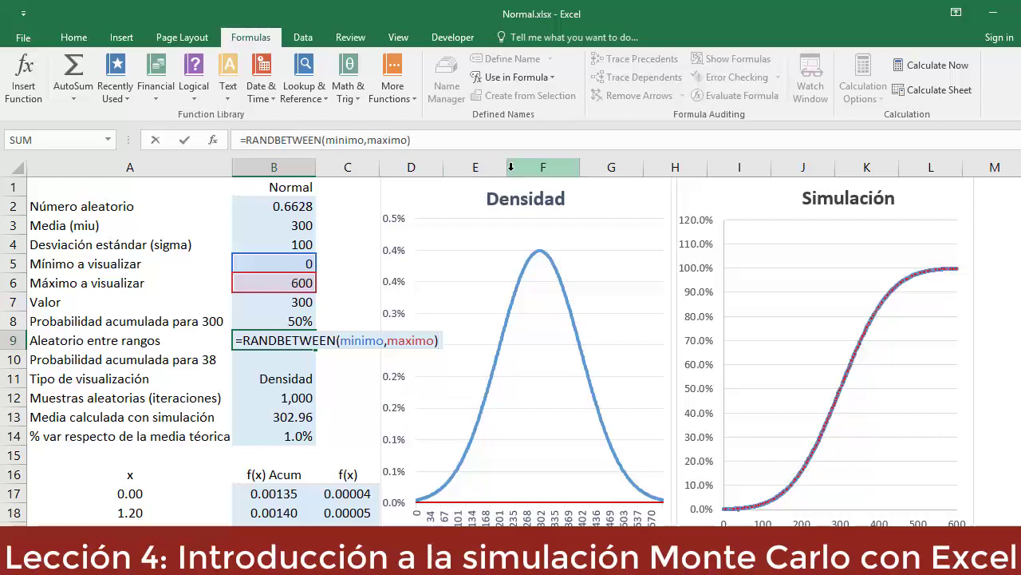
{"action": "key", "text": "Escape"}
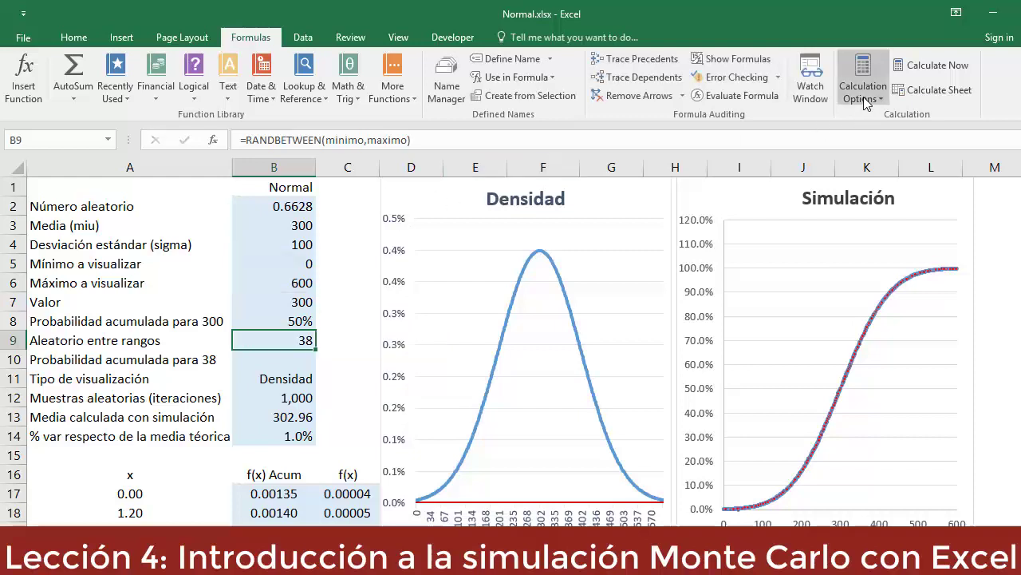
{"action": "left_click", "coordinate": [914, 67]}
{"action": "left_click", "coordinate": [916, 70]}
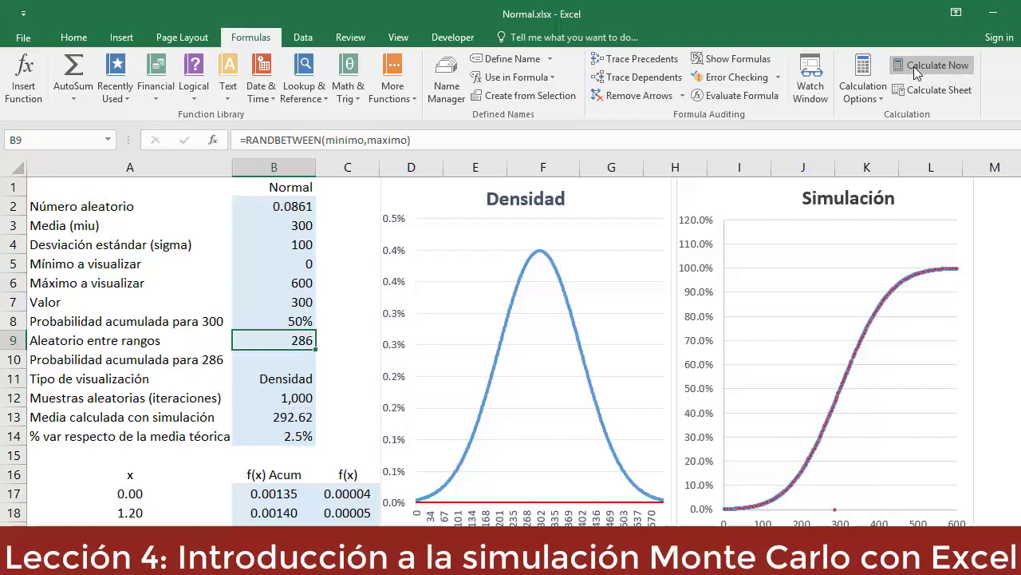
{"action": "left_click", "coordinate": [915, 71]}
{"action": "left_click", "coordinate": [915, 71]}
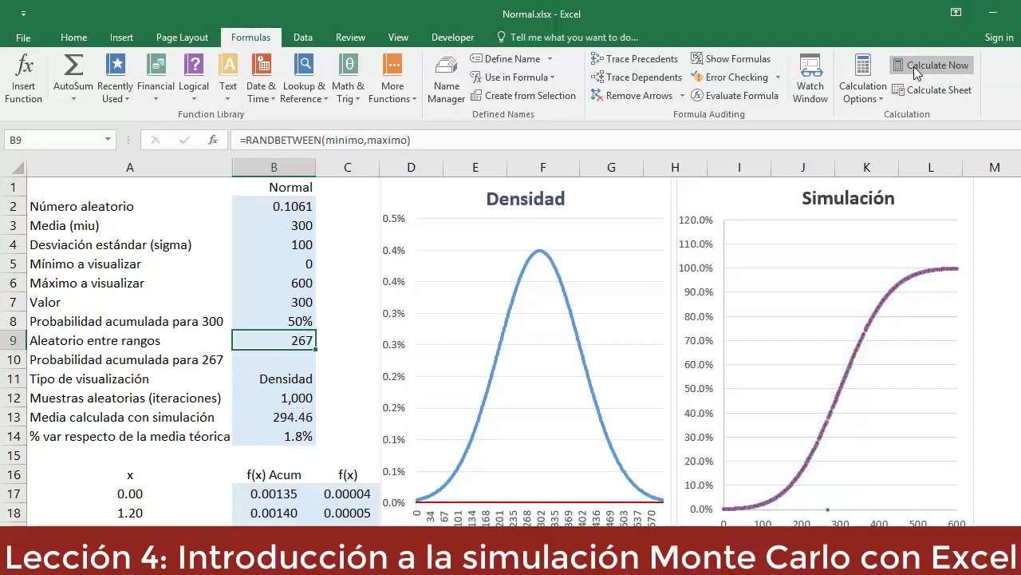
{"action": "left_click", "coordinate": [915, 70]}
{"action": "key", "text": "F2"}
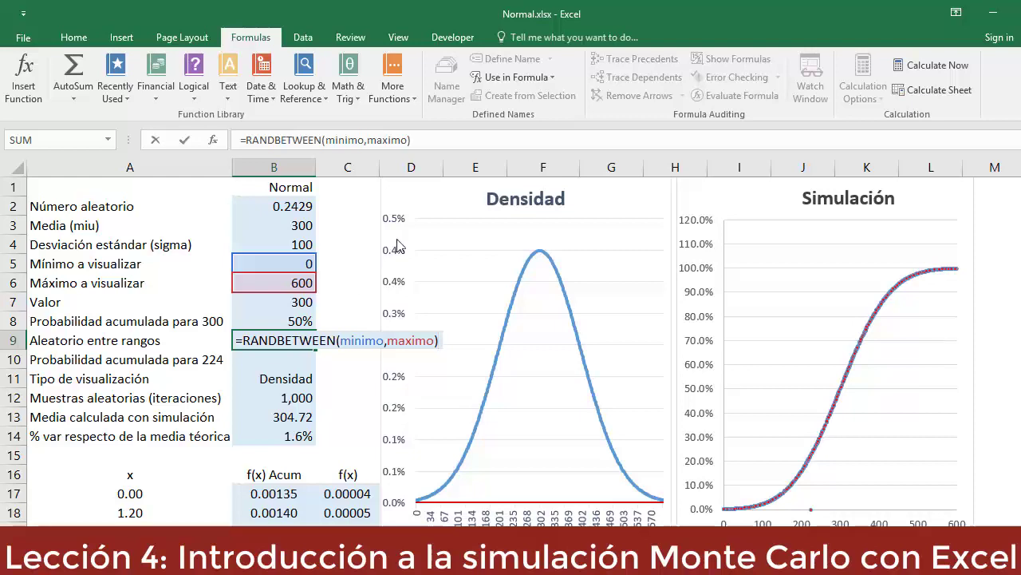
{"action": "key", "text": "F9"}
{"action": "key", "text": "Escape"}
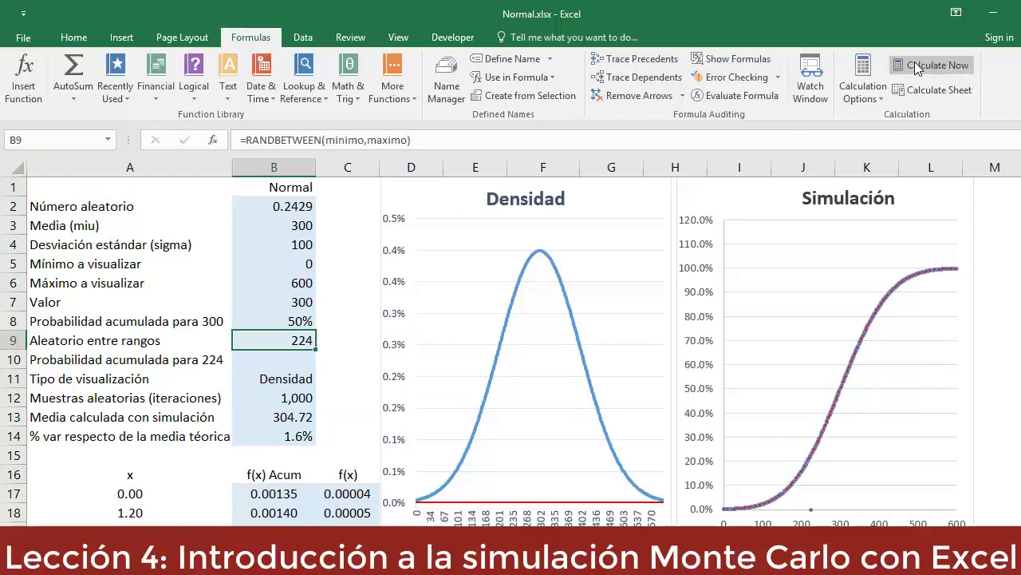
Keep recalculating the workbook to examine the spread of random values in B9 between the display limits.
{"action": "left_click", "coordinate": [916, 67]}
{"action": "left_click", "coordinate": [916, 67]}
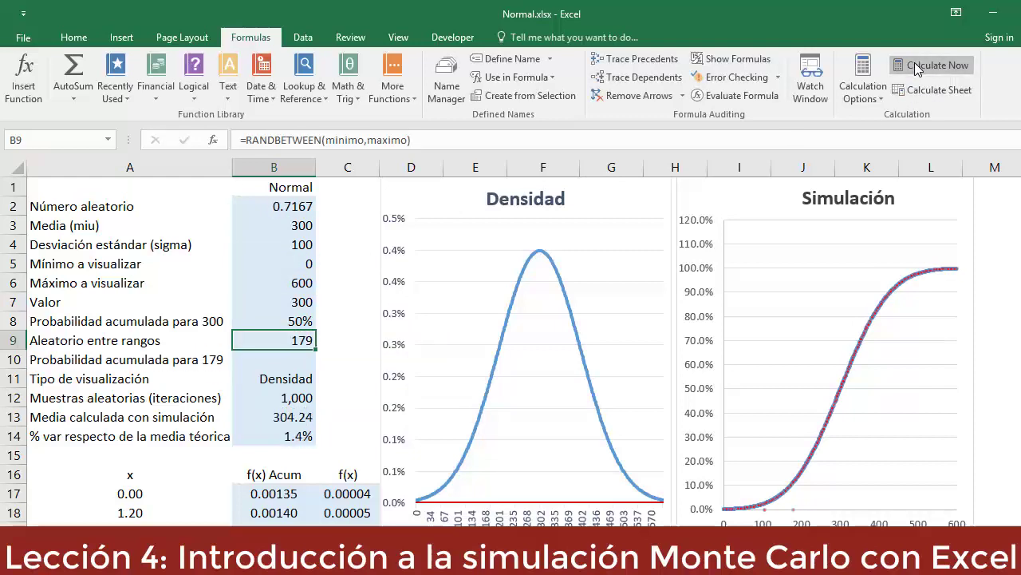
{"action": "left_click", "coordinate": [916, 67]}
{"action": "left_click", "coordinate": [916, 67]}
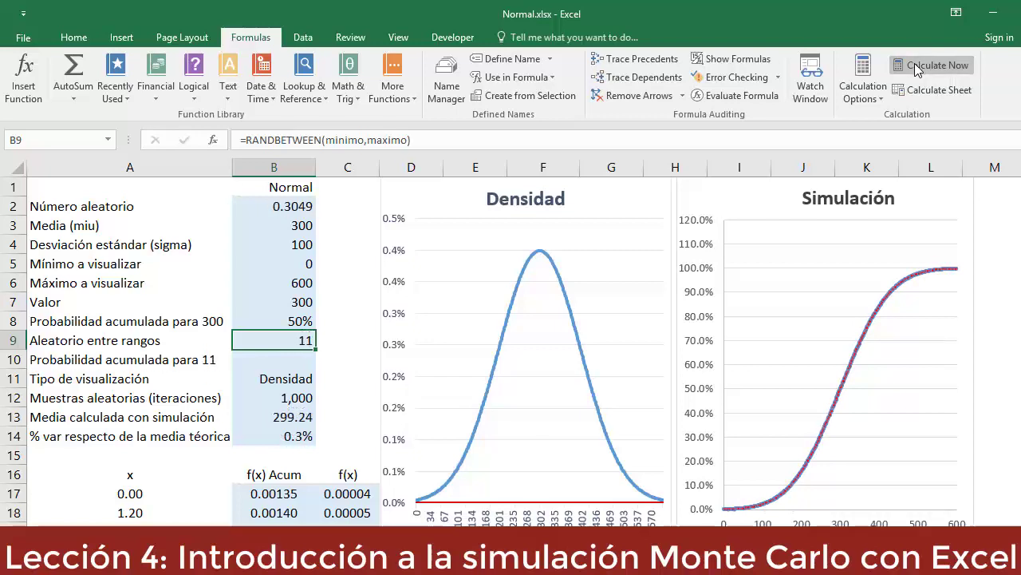
{"action": "left_click", "coordinate": [916, 67]}
{"action": "left_click", "coordinate": [916, 67]}
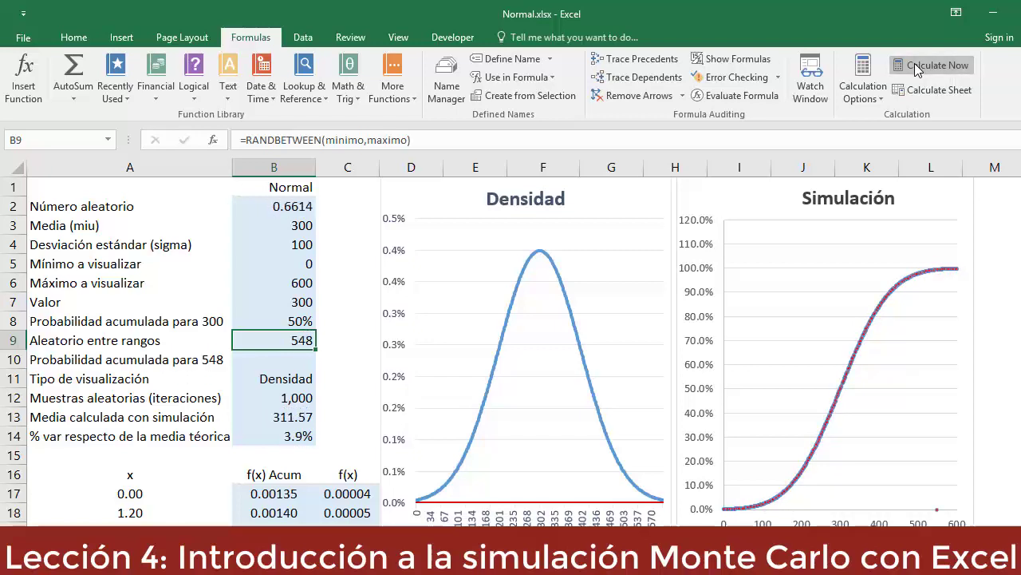
{"action": "left_click", "coordinate": [916, 67]}
{"action": "left_click", "coordinate": [916, 67]}
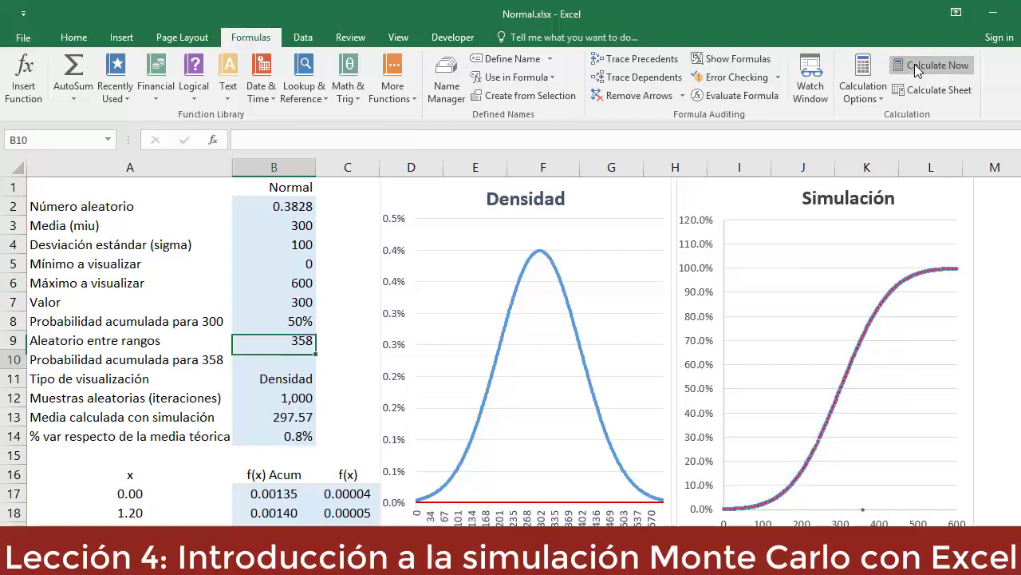
Enter the formula =NORM.DIST(B9,miu,sigma,TRUE) in B10 for the cumulative probability of the random value.
{"action": "key", "text": "Down"}
{"action": "type", "text": "=norm"}
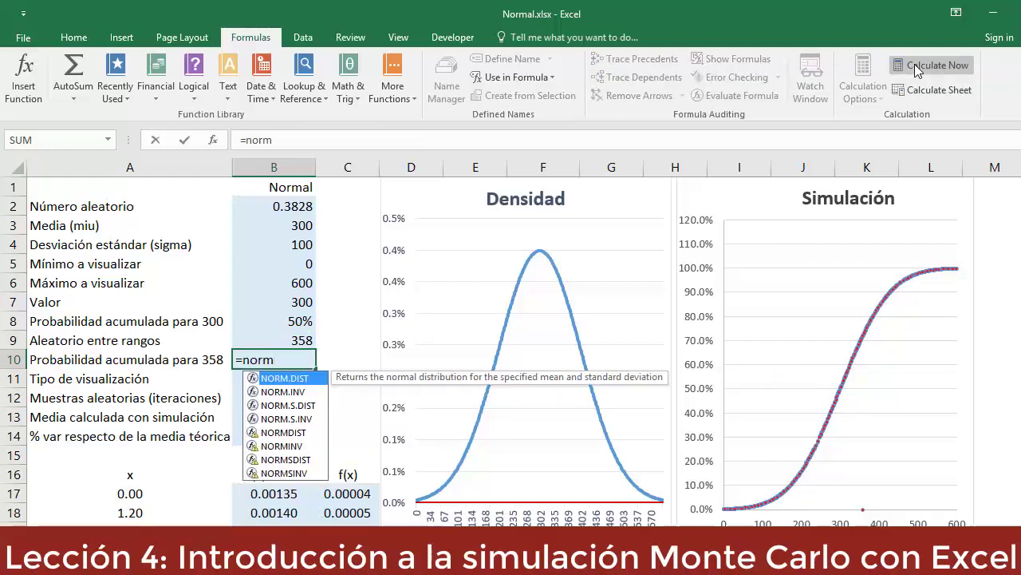
{"action": "double_click", "coordinate": [303, 378]}
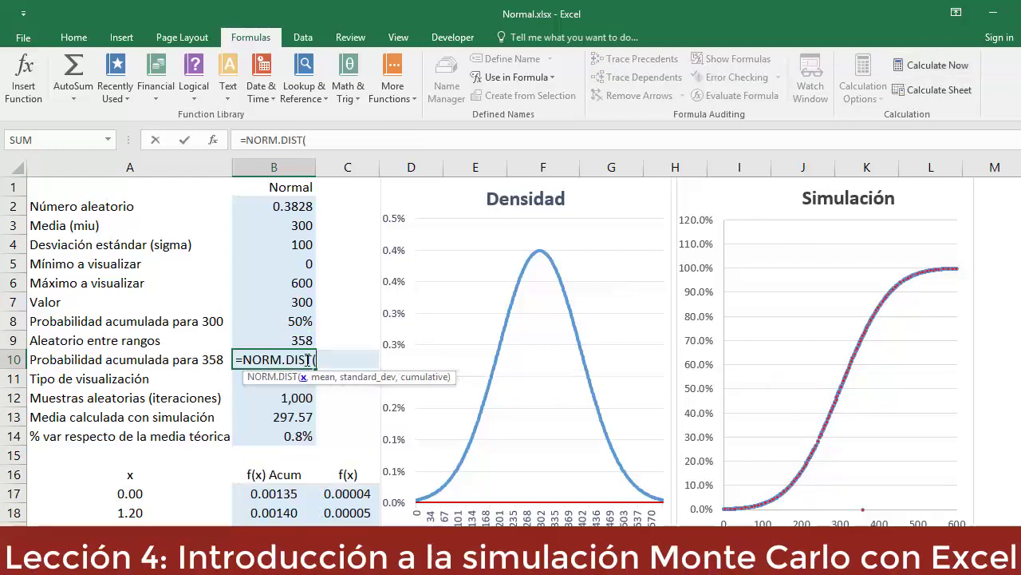
{"action": "left_click", "coordinate": [303, 340]}
{"action": "type", "text": ","}
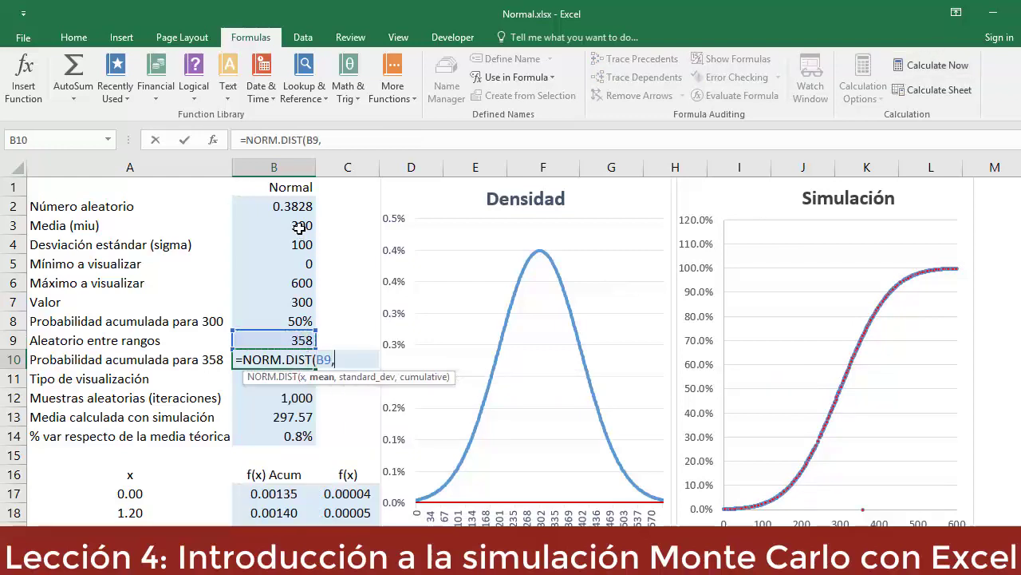
{"action": "left_click", "coordinate": [300, 225]}
{"action": "type", "text": ","}
{"action": "left_click", "coordinate": [299, 244]}
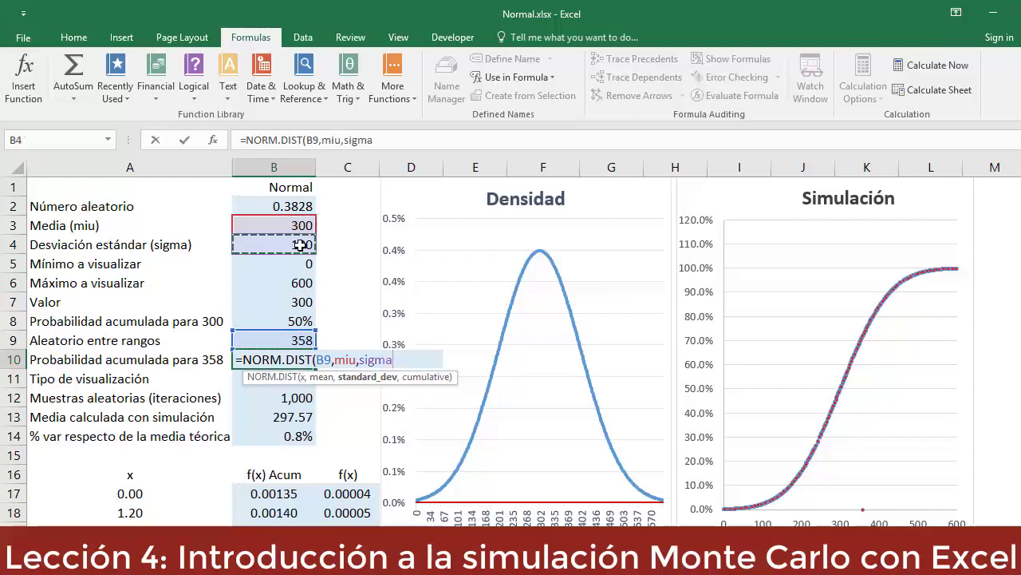
{"action": "type", "text": ","}
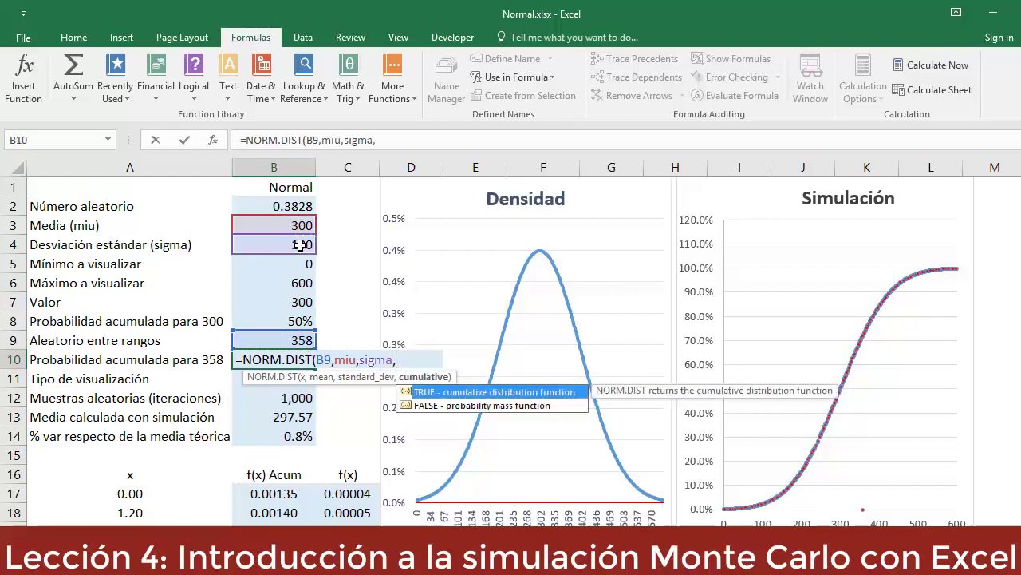
{"action": "double_click", "coordinate": [452, 391]}
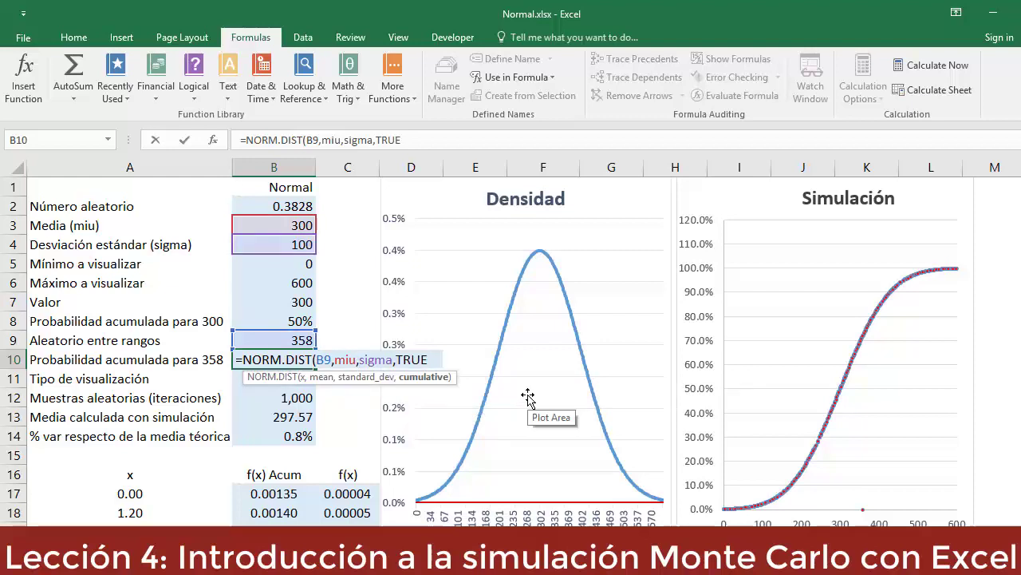
{"action": "type", "text": ")"}
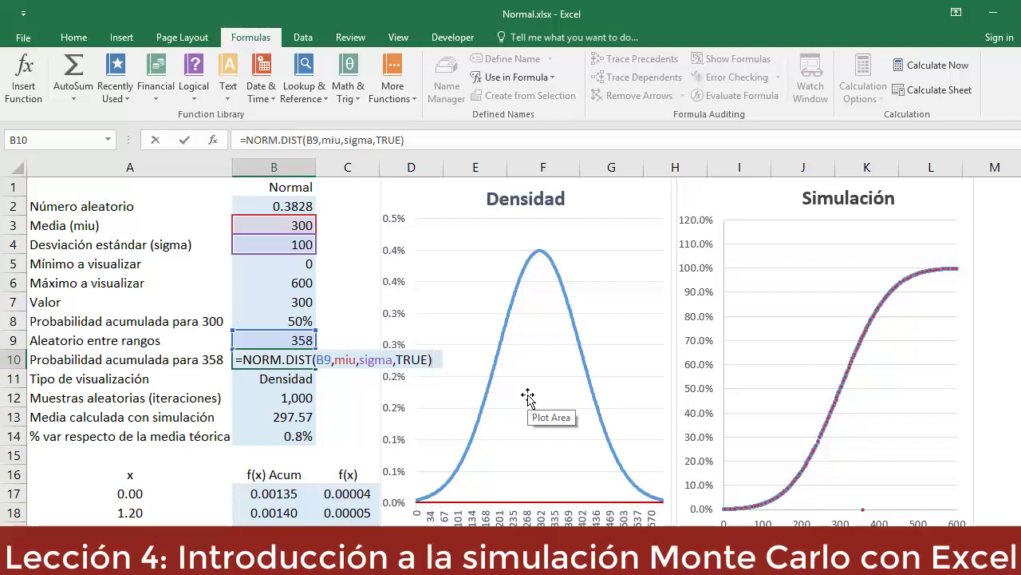
{"action": "key", "text": "Return"}
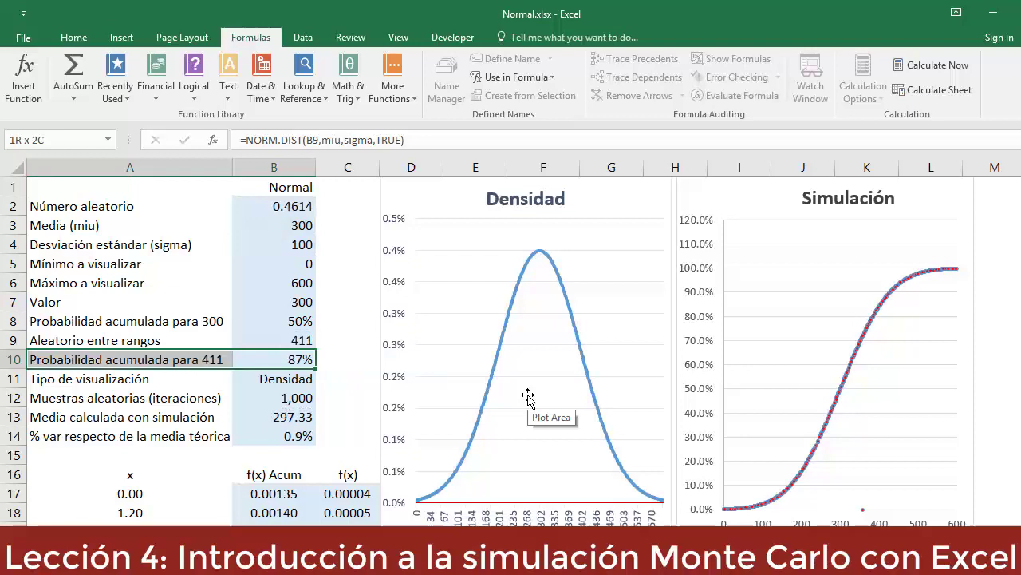
Review the NORM.DIST formula in B10, highlighting its cumulative argument TRUE, and leave it unedited.
{"action": "key", "text": "Left"}
{"action": "key", "text": "F2"}
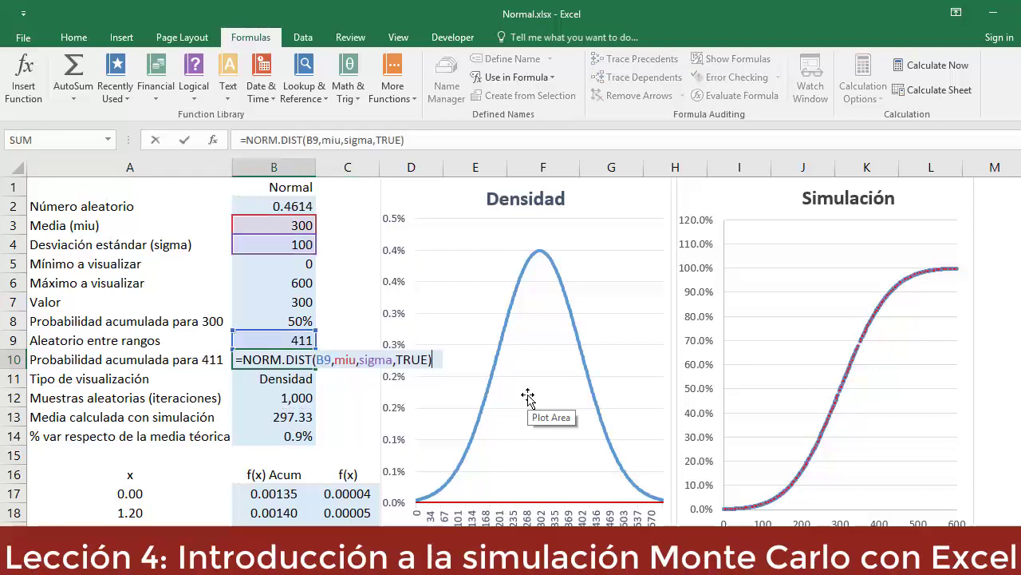
{"action": "left_click_drag", "start_coordinate": [395, 360], "coordinate": [429, 364]}
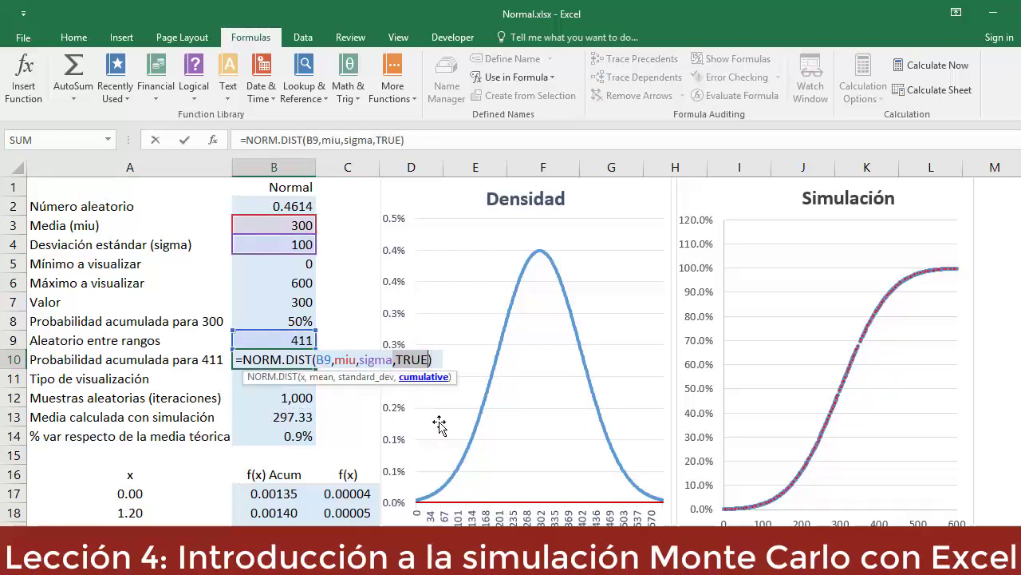
{"action": "key", "text": "Escape"}
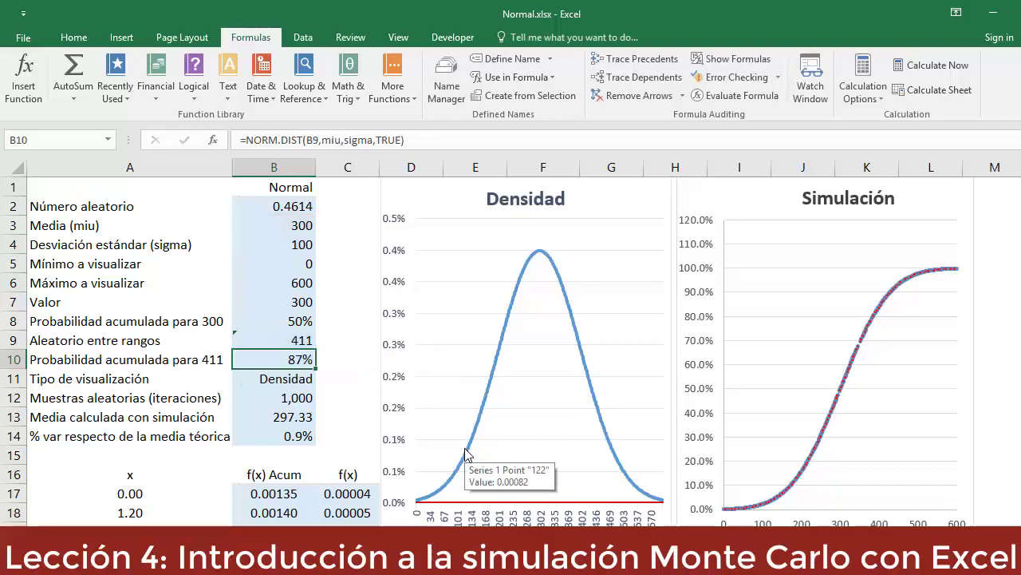
Recalculate the workbook repeatedly to examine how the cumulative probability in B10 follows the random value in B9.
{"action": "left_click", "coordinate": [922, 67]}
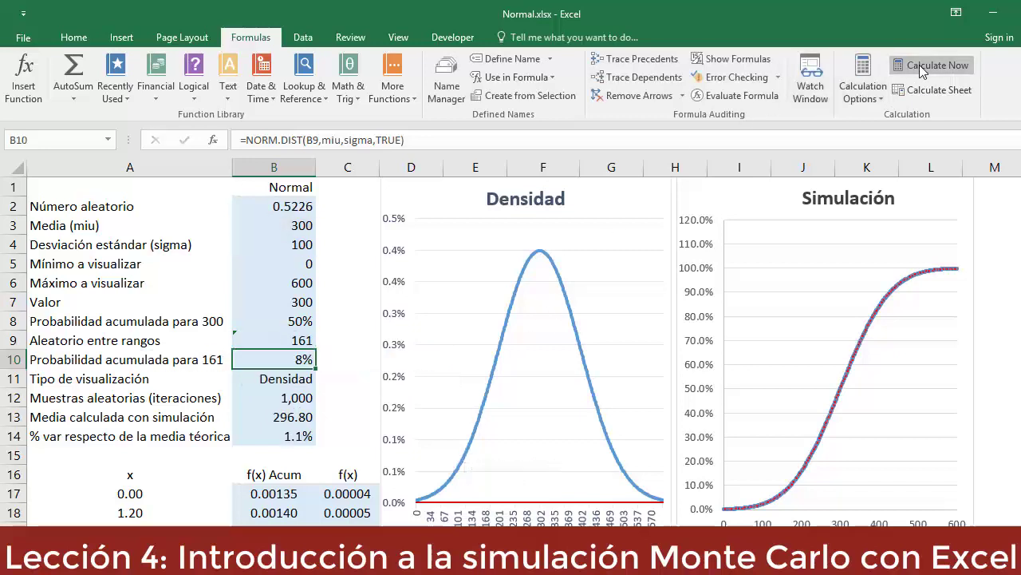
{"action": "left_click", "coordinate": [922, 68]}
{"action": "left_click", "coordinate": [922, 68]}
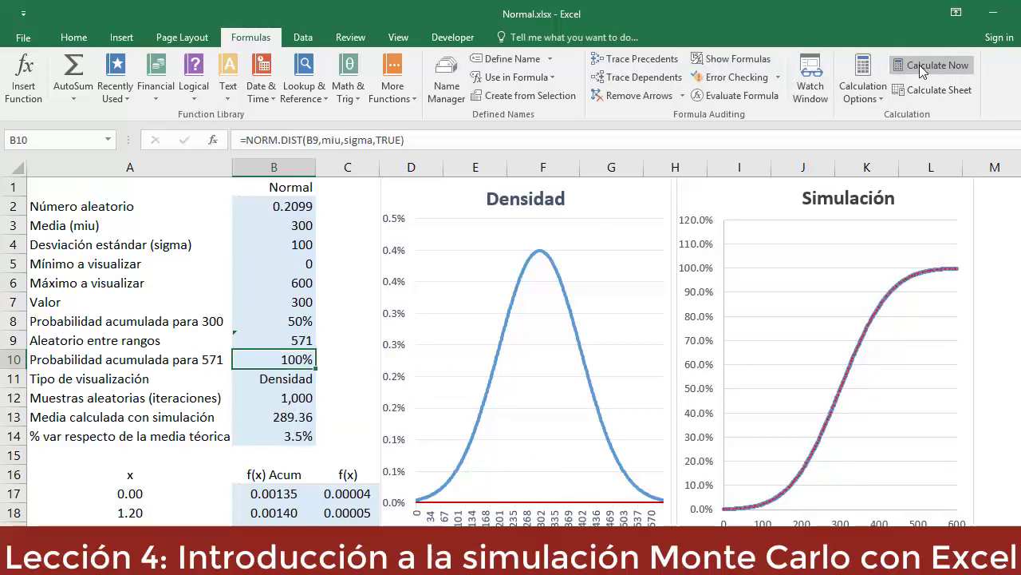
{"action": "left_click", "coordinate": [922, 68]}
{"action": "left_click", "coordinate": [922, 67]}
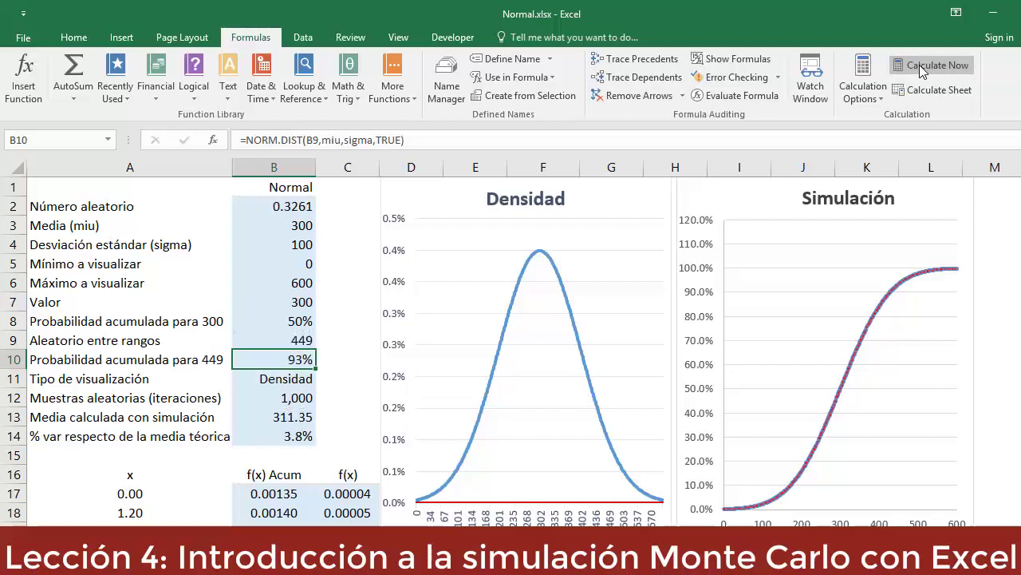
{"action": "left_click", "coordinate": [922, 68]}
{"action": "left_click", "coordinate": [922, 68]}
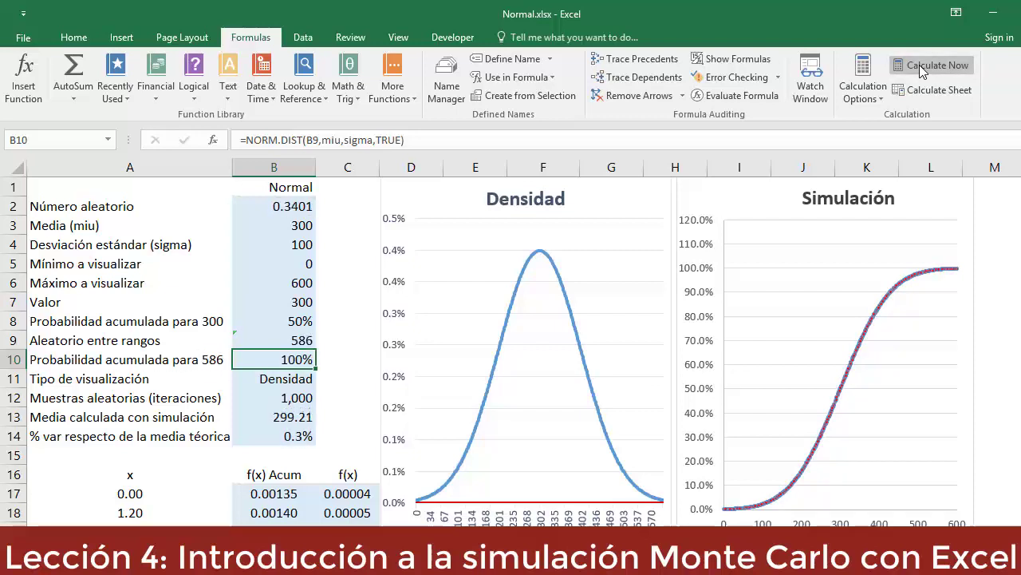
{"action": "left_click", "coordinate": [922, 68]}
{"action": "left_click", "coordinate": [922, 68]}
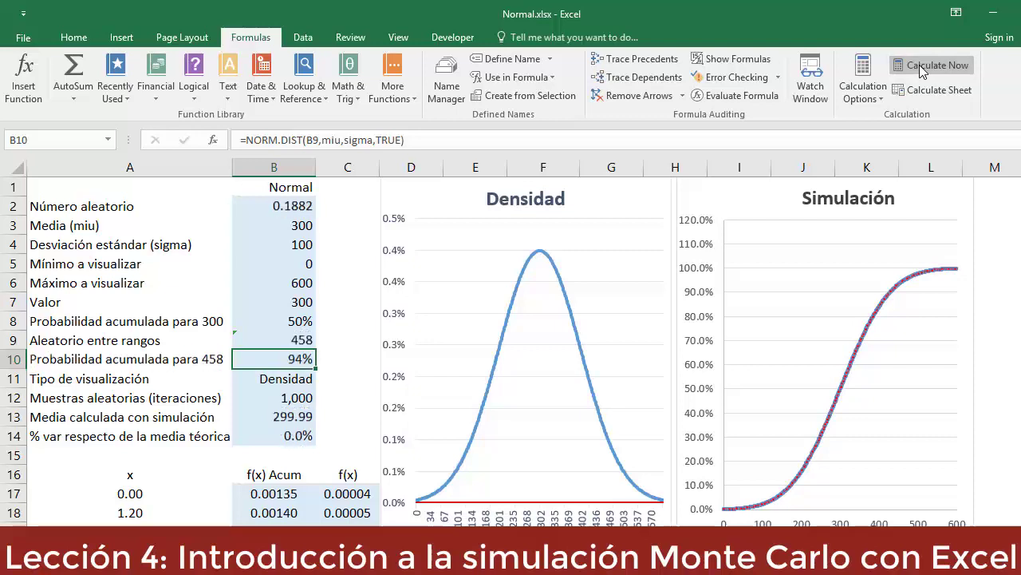
{"action": "left_click", "coordinate": [924, 70]}
{"action": "left_click", "coordinate": [921, 67]}
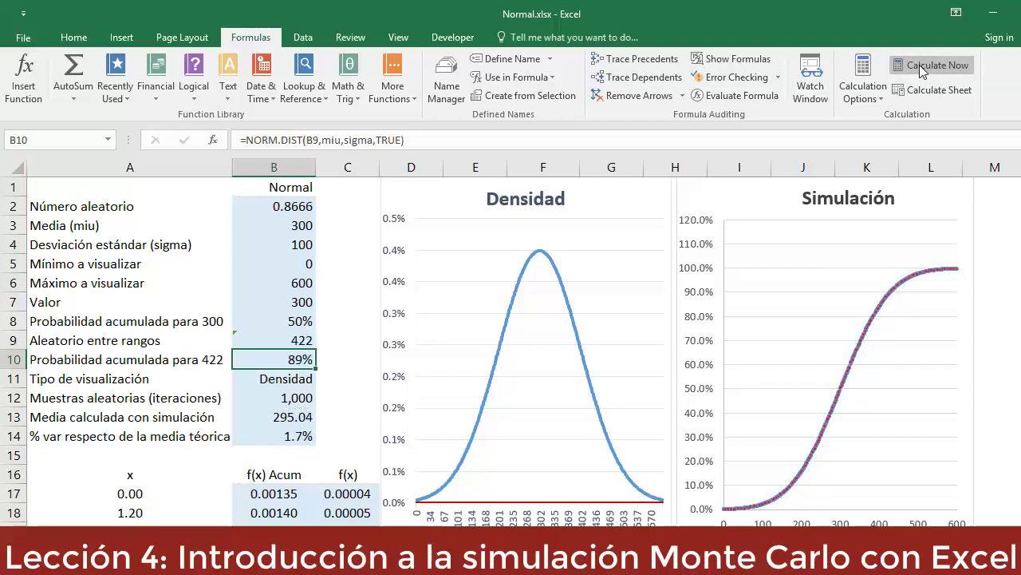
{"action": "left_click", "coordinate": [922, 67]}
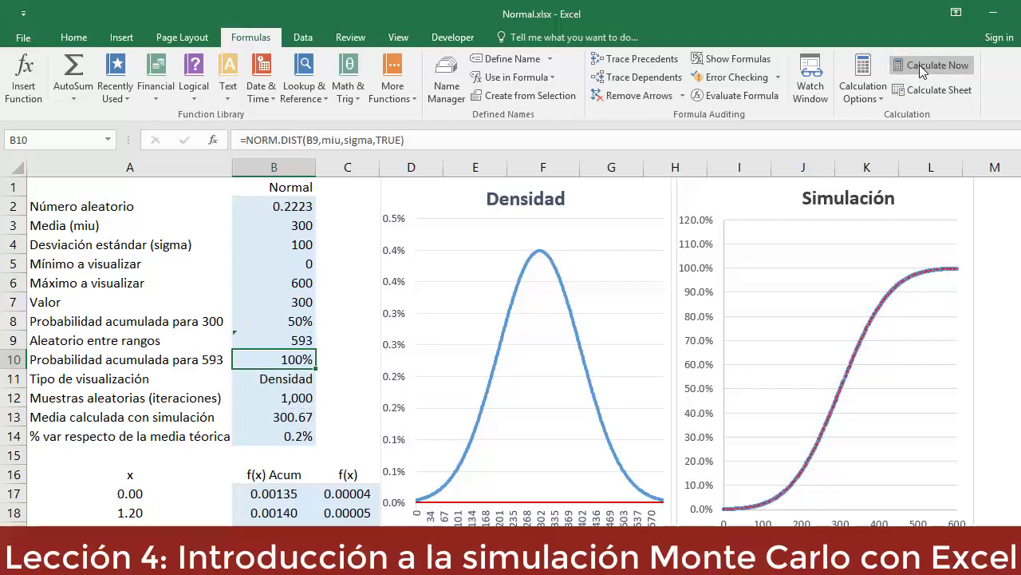
{"action": "left_click", "coordinate": [922, 68]}
{"action": "left_click", "coordinate": [922, 68]}
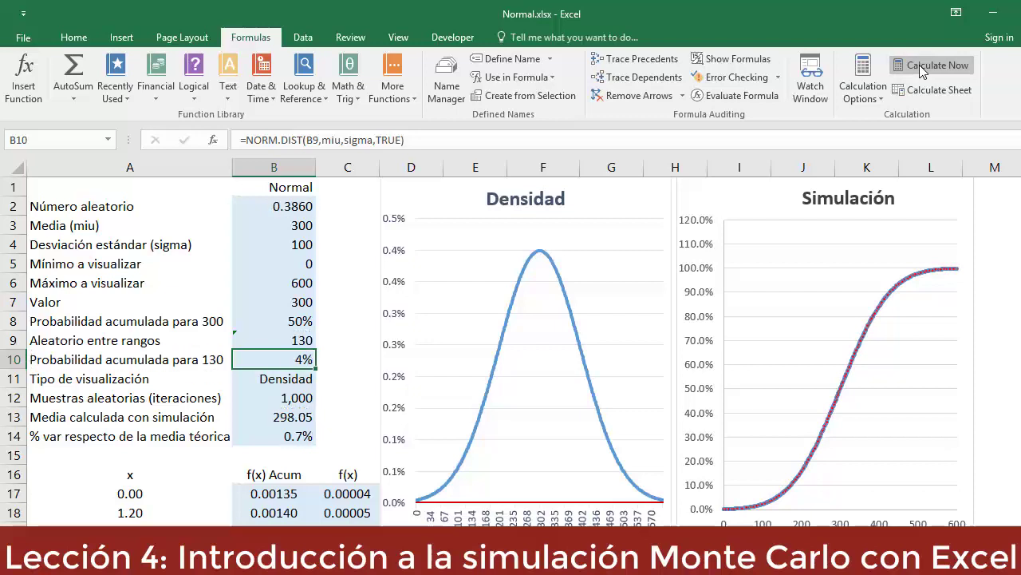
{"action": "left_click", "coordinate": [923, 69]}
{"action": "left_click", "coordinate": [923, 69]}
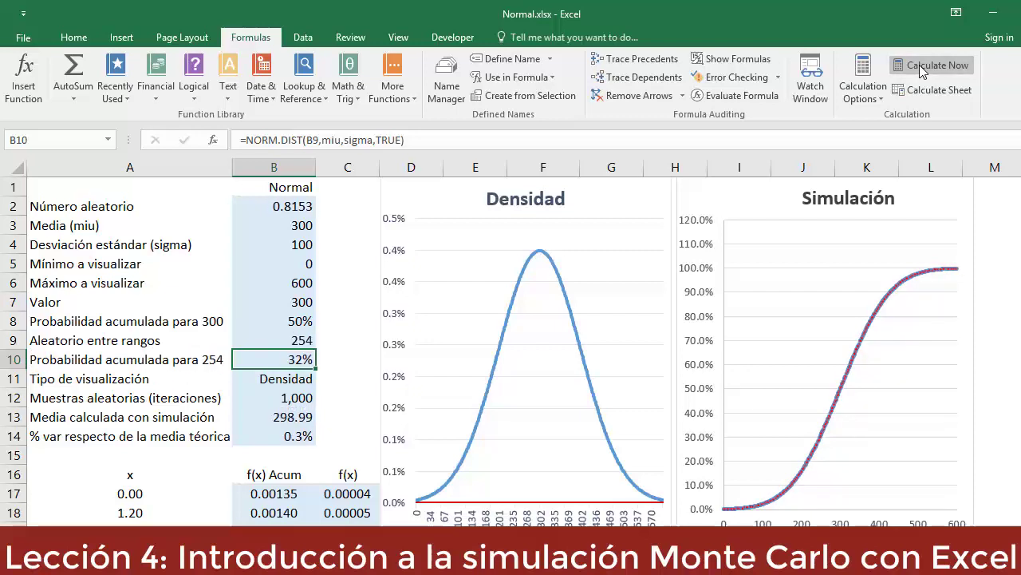
{"action": "left_click", "coordinate": [923, 68]}
{"action": "left_click", "coordinate": [923, 68]}
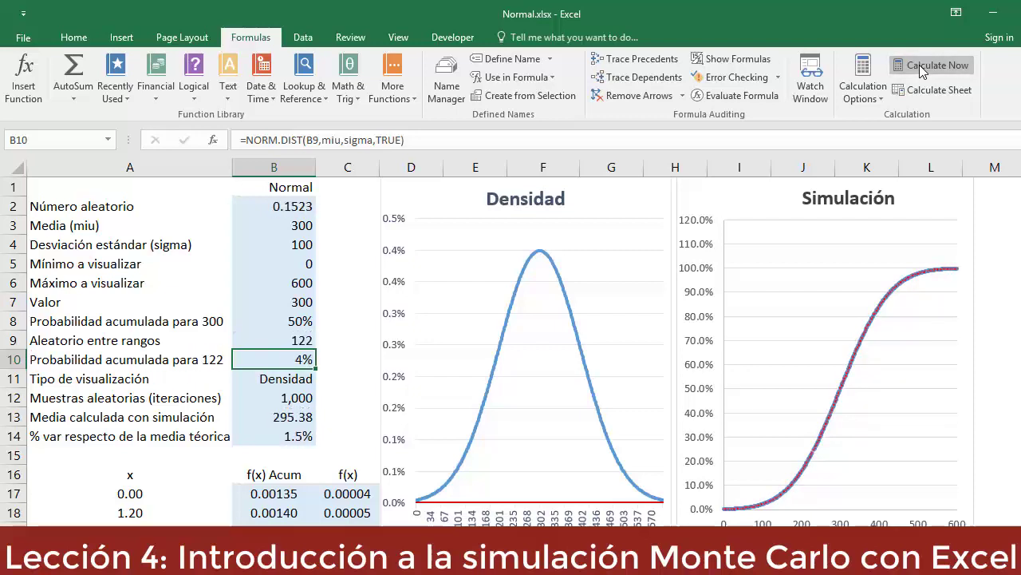
{"action": "left_click", "coordinate": [922, 69]}
{"action": "left_click", "coordinate": [923, 68]}
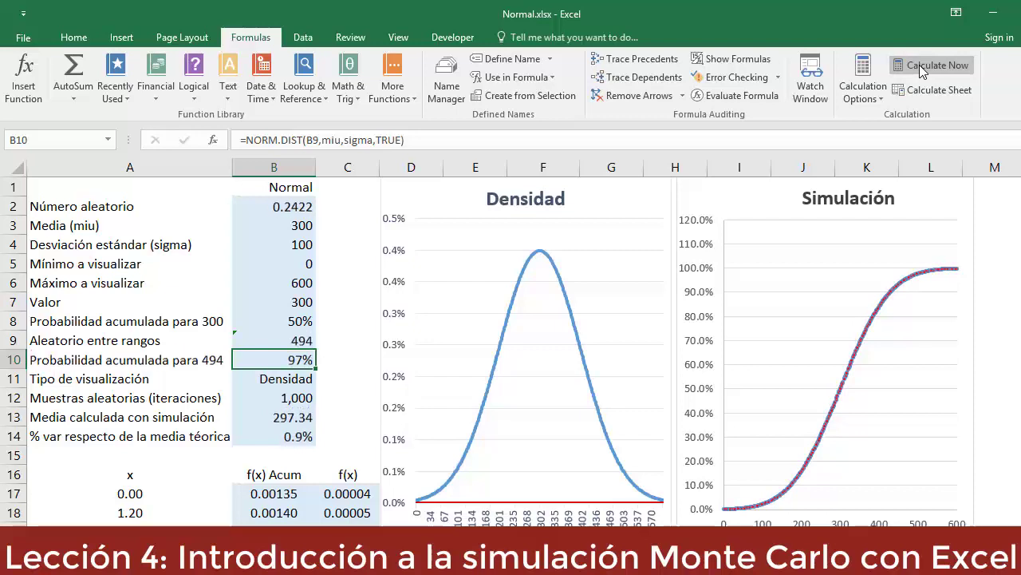
{"action": "left_click", "coordinate": [922, 69]}
{"action": "left_click", "coordinate": [922, 69]}
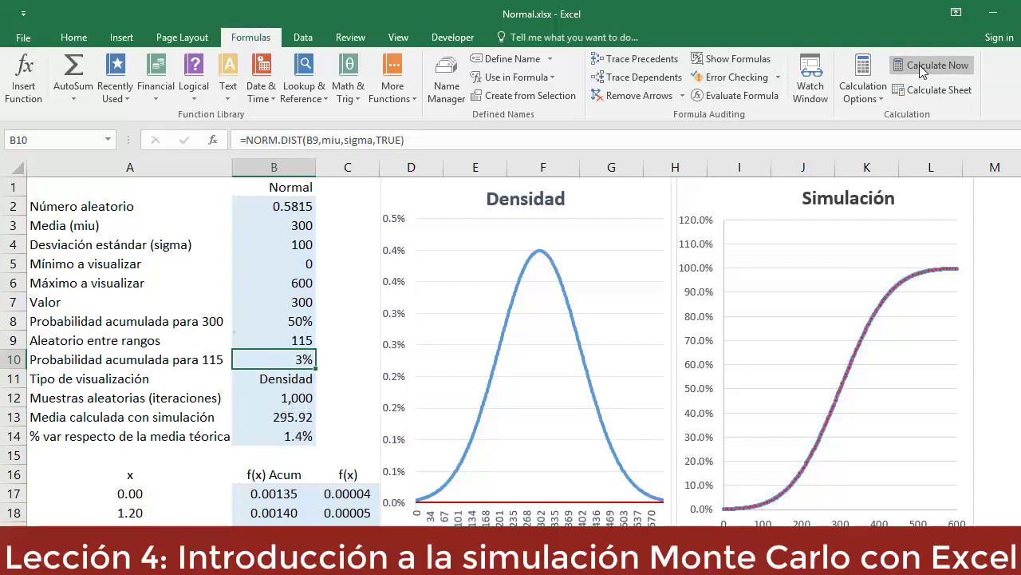
{"action": "left_click", "coordinate": [922, 69]}
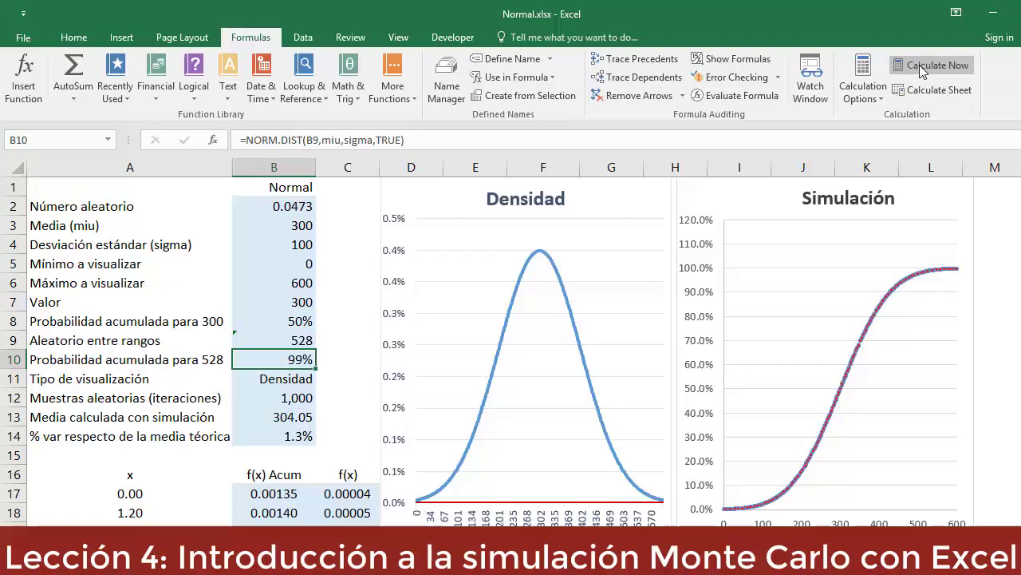
{"action": "left_click", "coordinate": [923, 71]}
{"action": "left_click", "coordinate": [924, 71]}
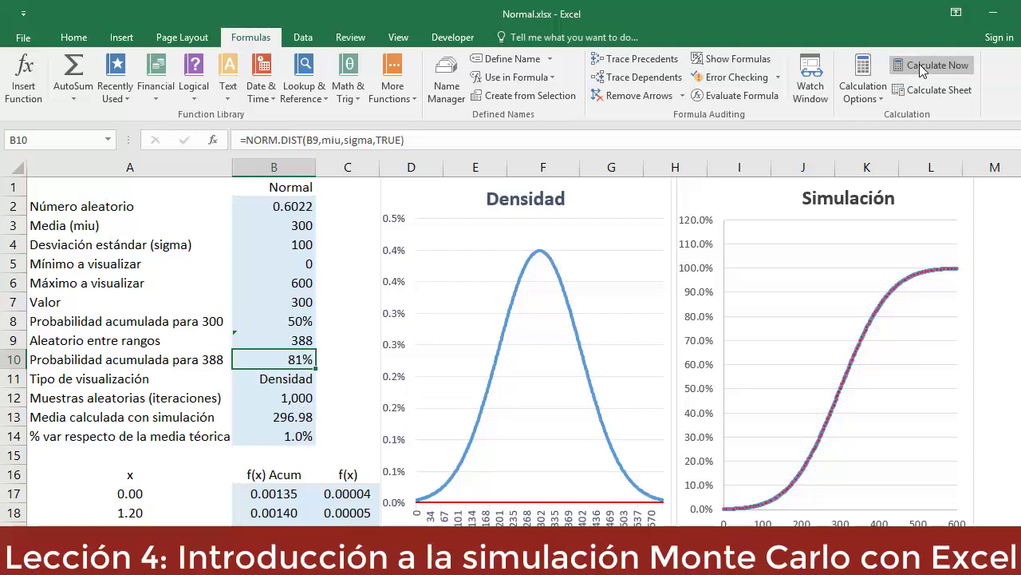
{"action": "left_click", "coordinate": [923, 71]}
{"action": "left_click", "coordinate": [924, 71]}
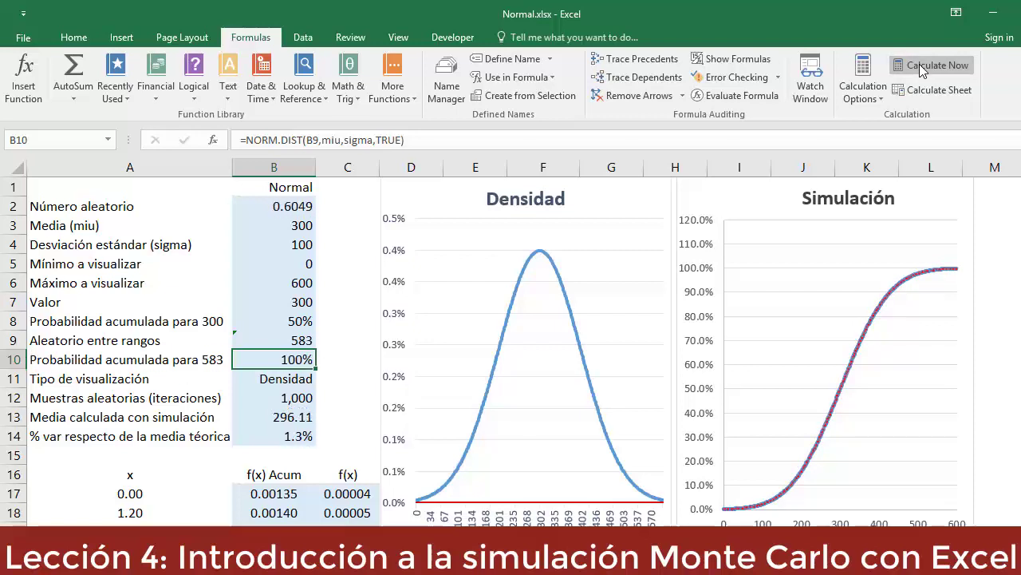
{"action": "left_click", "coordinate": [924, 72]}
{"action": "left_click", "coordinate": [923, 71]}
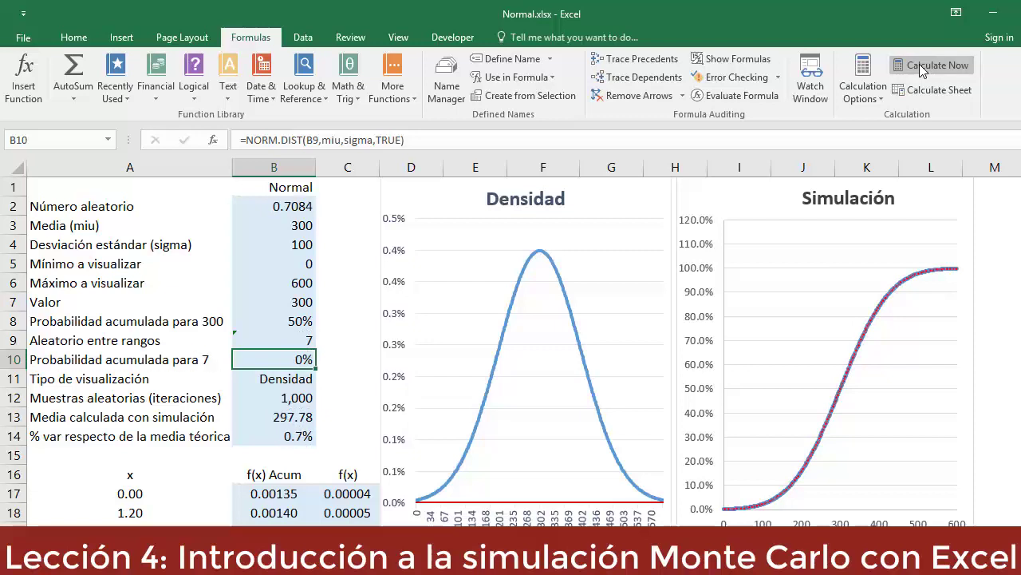
{"action": "left_click", "coordinate": [924, 71]}
{"action": "left_click", "coordinate": [923, 71]}
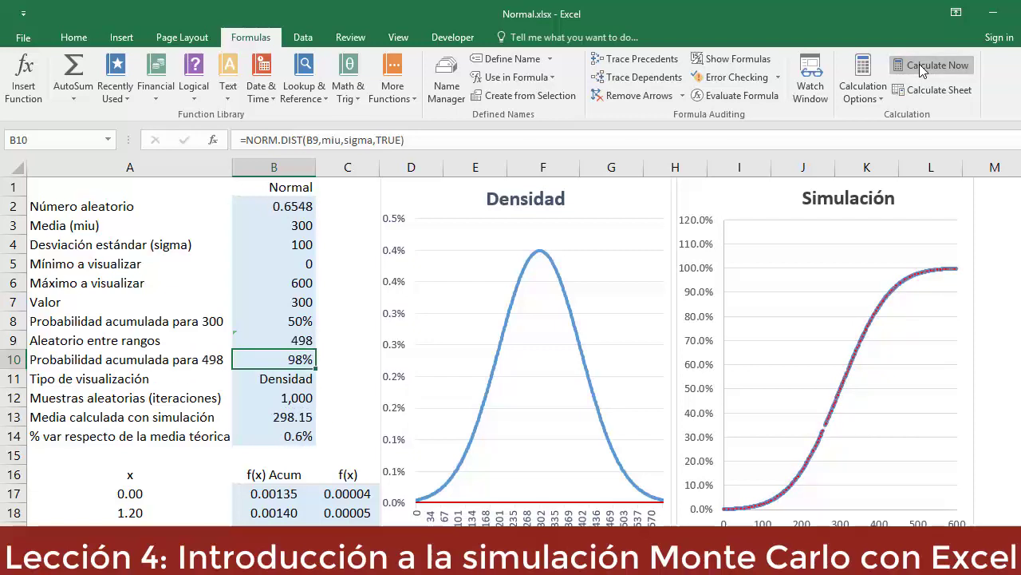
{"action": "left_click", "coordinate": [924, 71]}
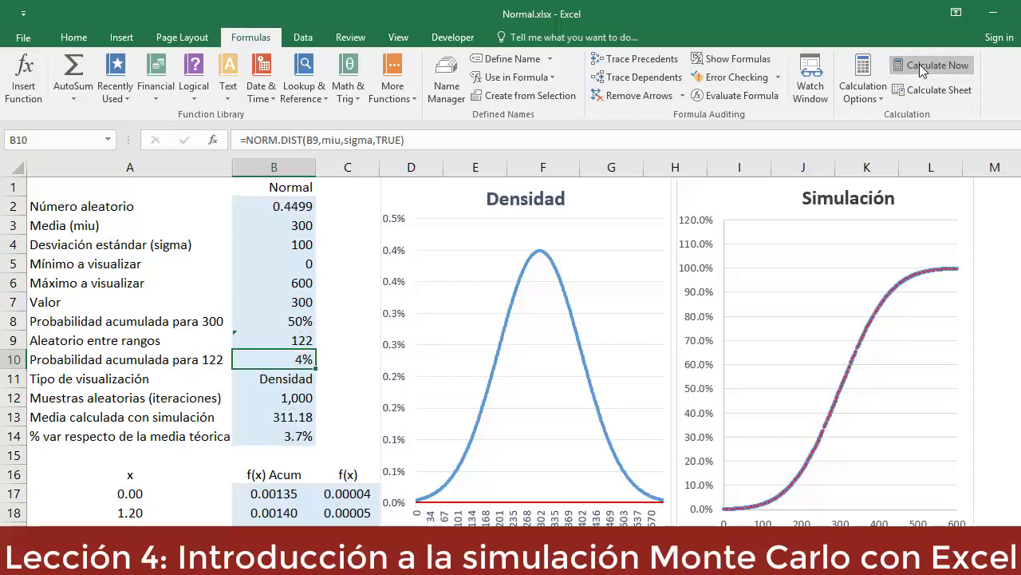
{"action": "left_click", "coordinate": [924, 71]}
{"action": "left_click", "coordinate": [924, 71]}
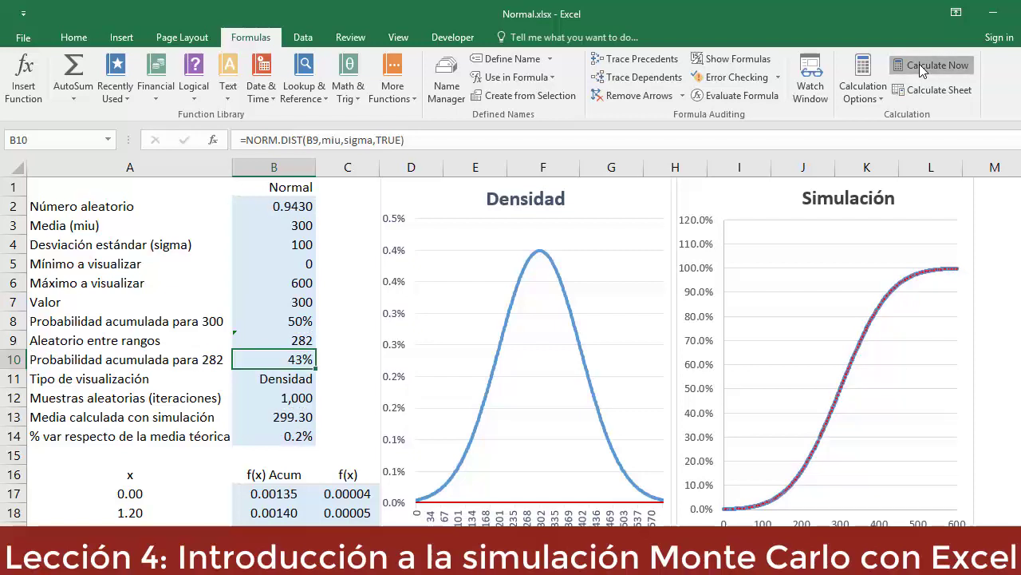
{"action": "left_click", "coordinate": [924, 71]}
Examine the x column of the distribution table from row 16 down and the NORM.DIST formula in B17, leaving both unedited.
{"action": "left_click", "coordinate": [284, 492]}
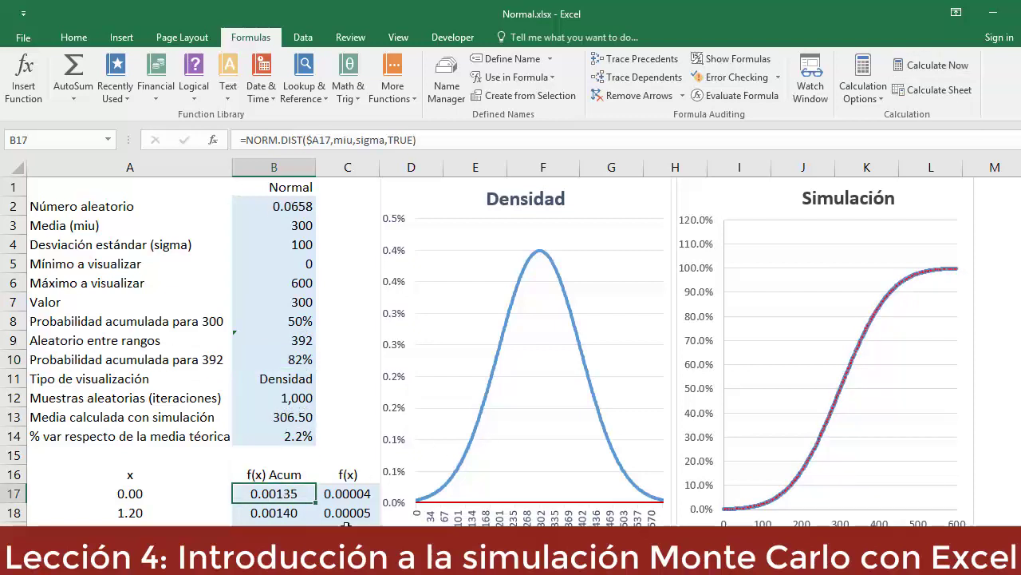
{"action": "key", "text": "Left"}
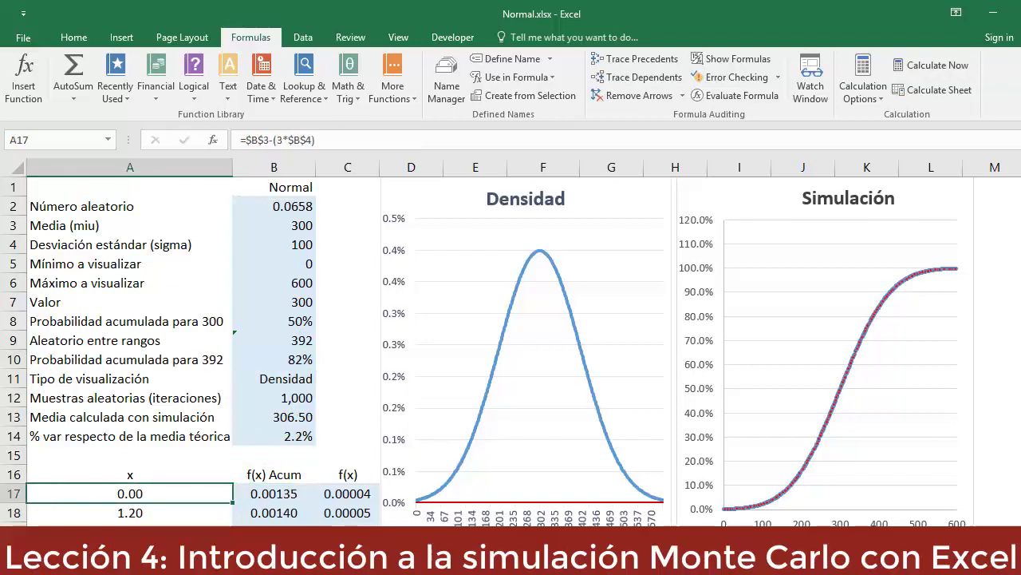
{"action": "key", "text": "Up"}
{"action": "key", "text": "ctrl+shift+Down"}
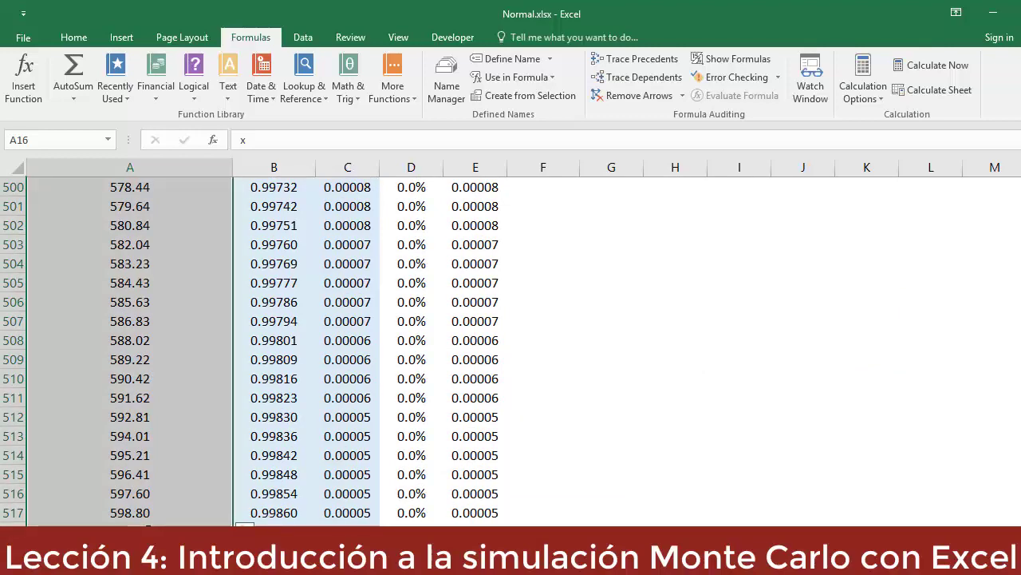
{"action": "key", "text": "ctrl+Up"}
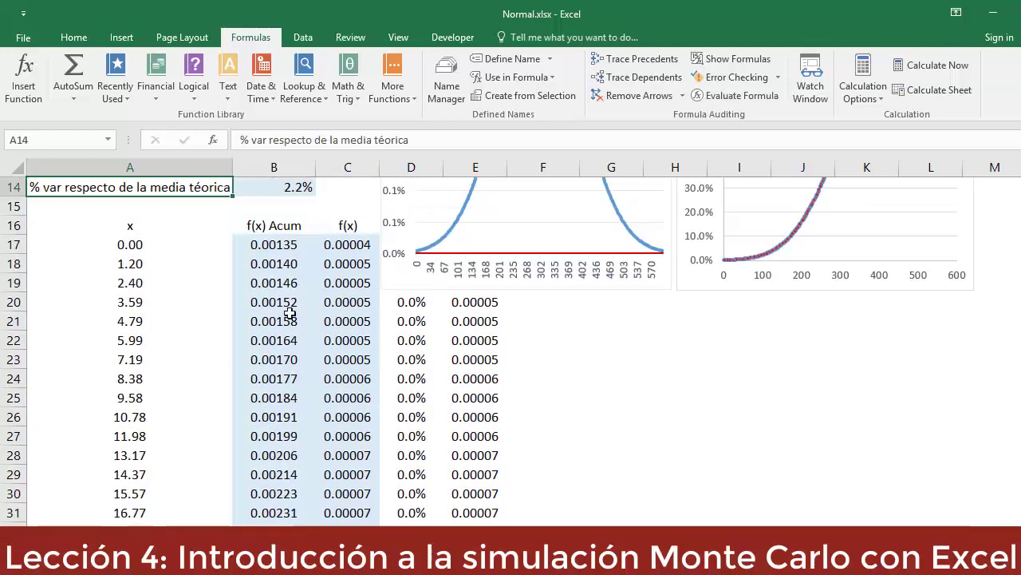
{"action": "left_click", "coordinate": [284, 249]}
{"action": "key", "text": "F2"}
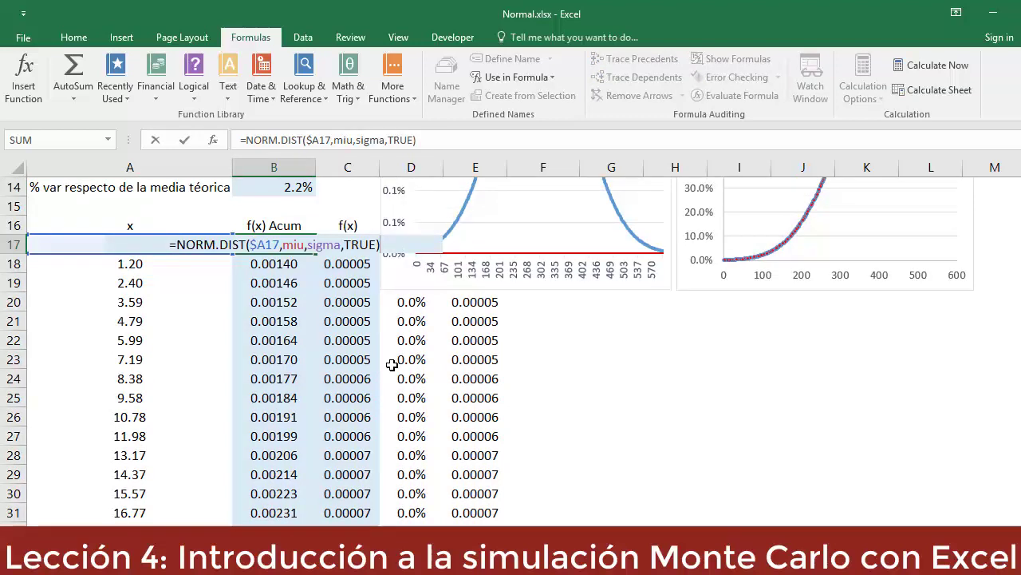
{"action": "key", "text": "Escape"}
{"action": "scroll", "coordinate": [375, 319], "scroll_direction": "up", "scroll_amount": 4}
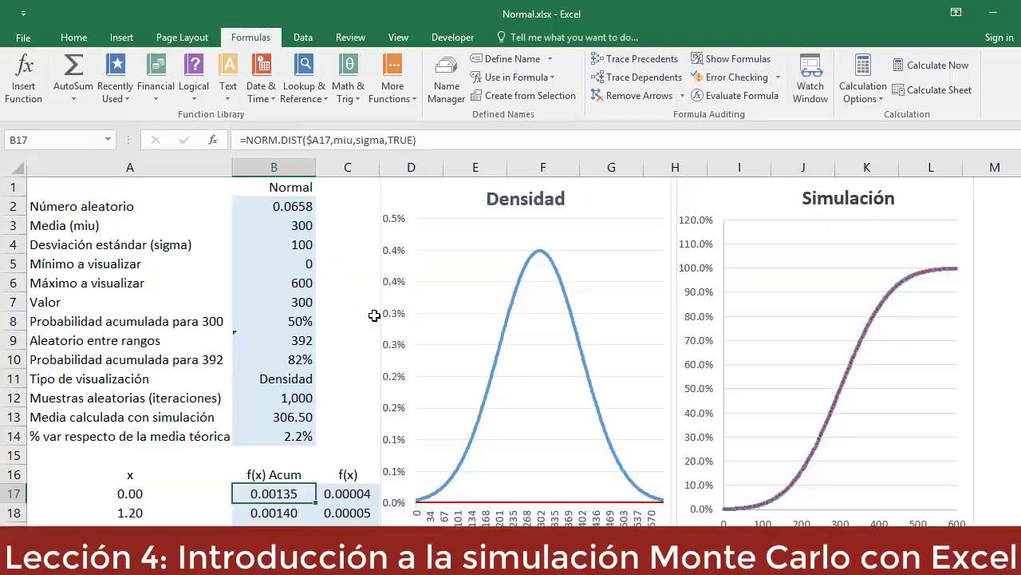
Set the visualization type in B11 to Acumulada.
{"action": "left_click", "coordinate": [310, 374]}
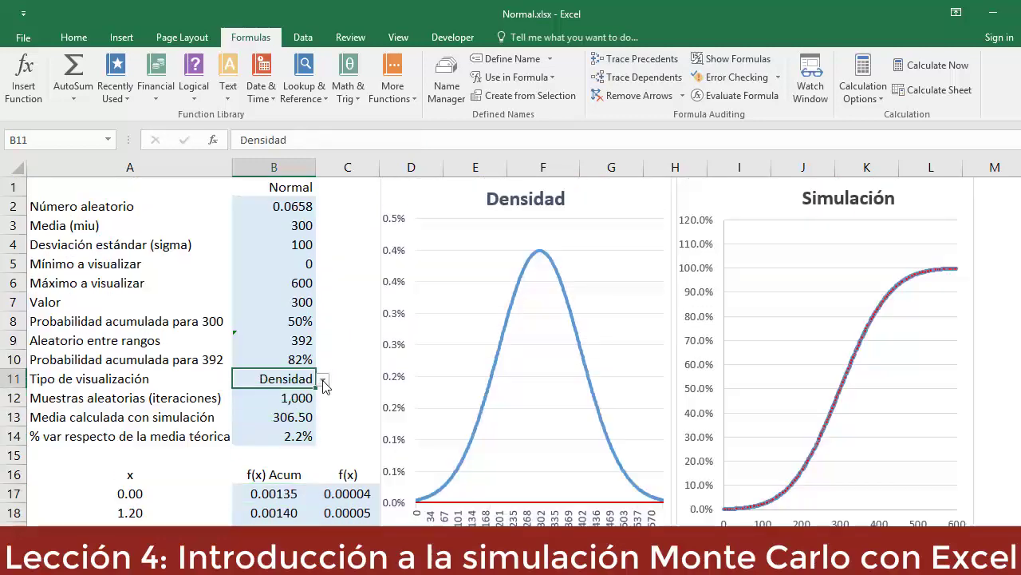
{"action": "left_click", "coordinate": [323, 379]}
{"action": "left_click", "coordinate": [292, 395]}
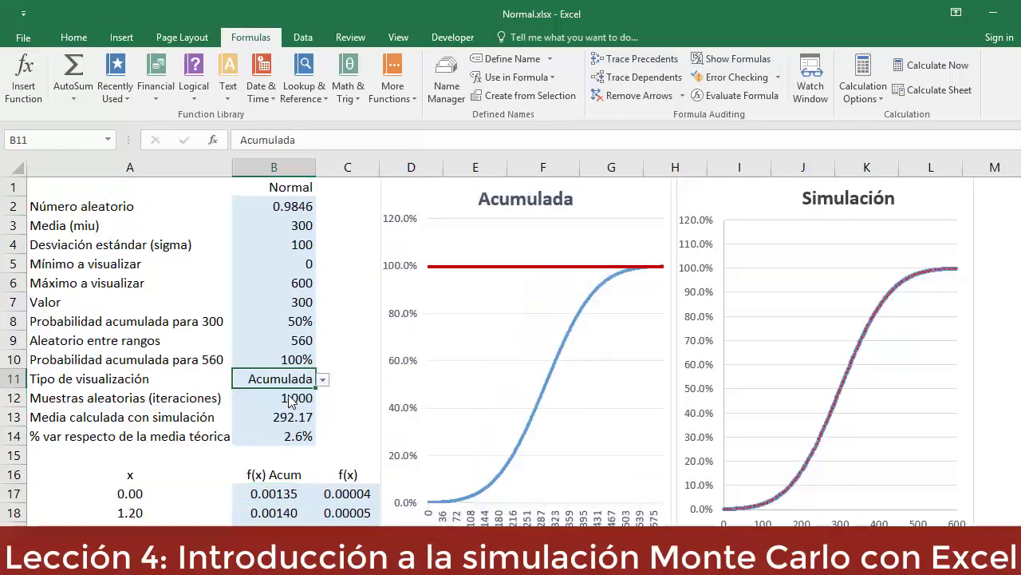
Try a mean of 500 in B3 and restore the mean to 300.
{"action": "left_click", "coordinate": [294, 228]}
{"action": "type", "text": "500"}
{"action": "key", "text": "ctrl+Return"}
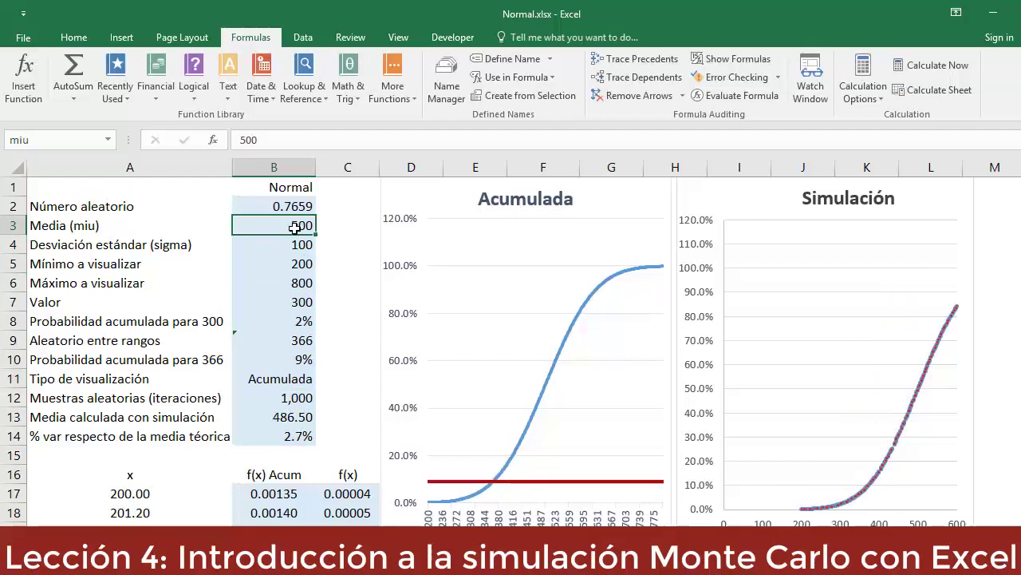
{"action": "type", "text": "30"}
{"action": "key", "text": "ctrl+Return"}
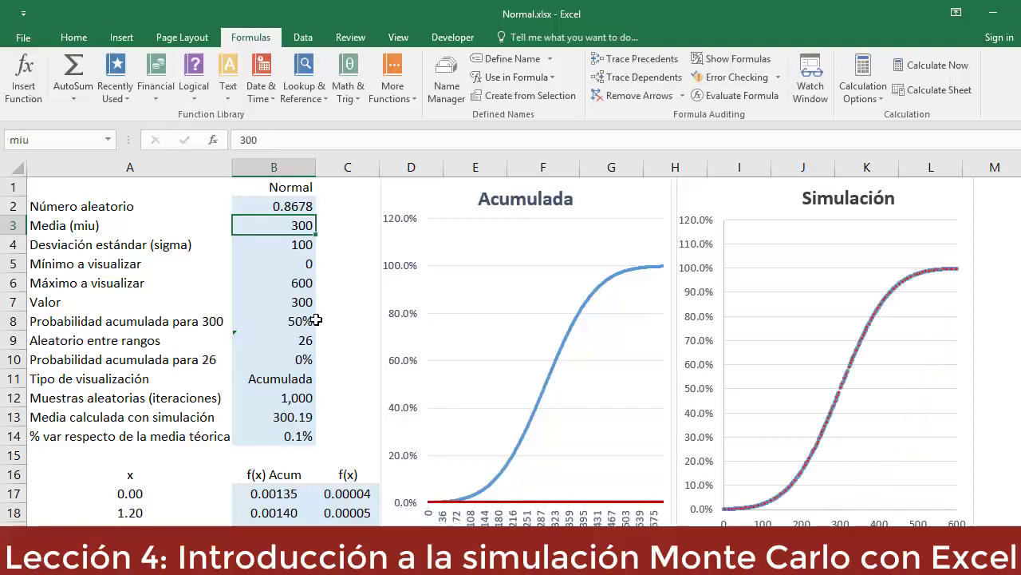
Set the visualization type in B11 to Densidad and highlight the mean and standard deviation in B3:B4.
{"action": "left_click", "coordinate": [303, 379]}
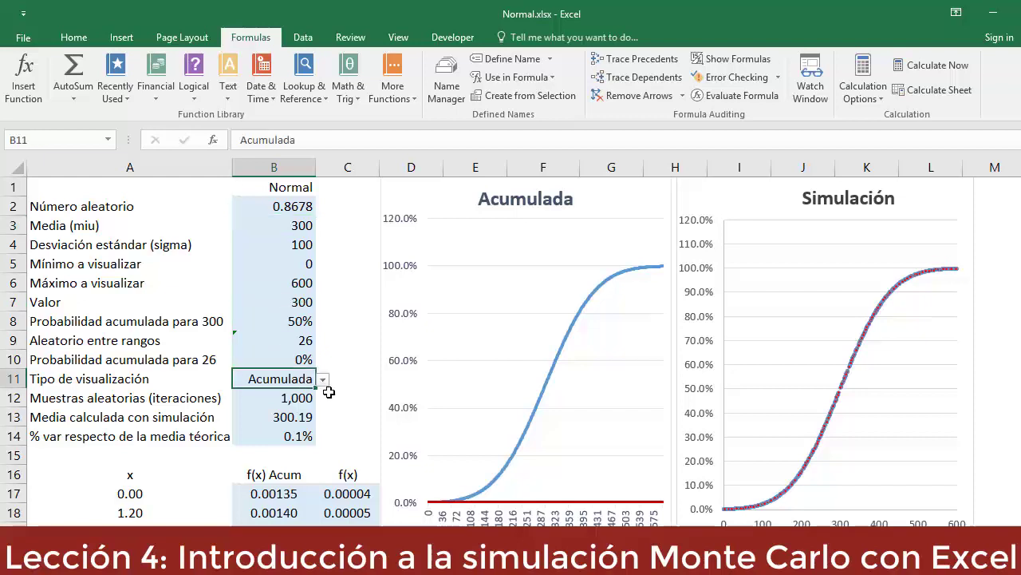
{"action": "left_click", "coordinate": [324, 383]}
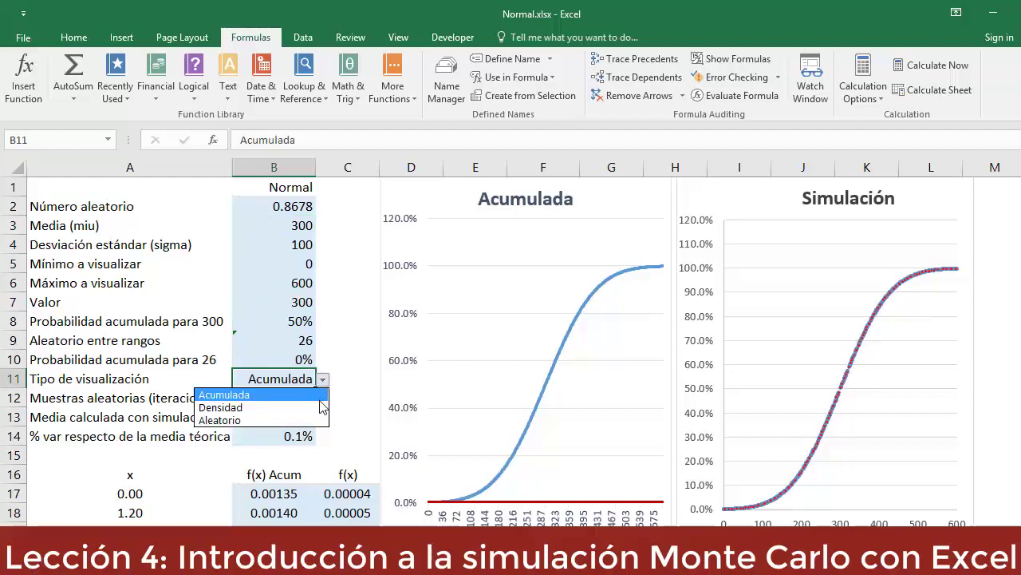
{"action": "left_click", "coordinate": [323, 409]}
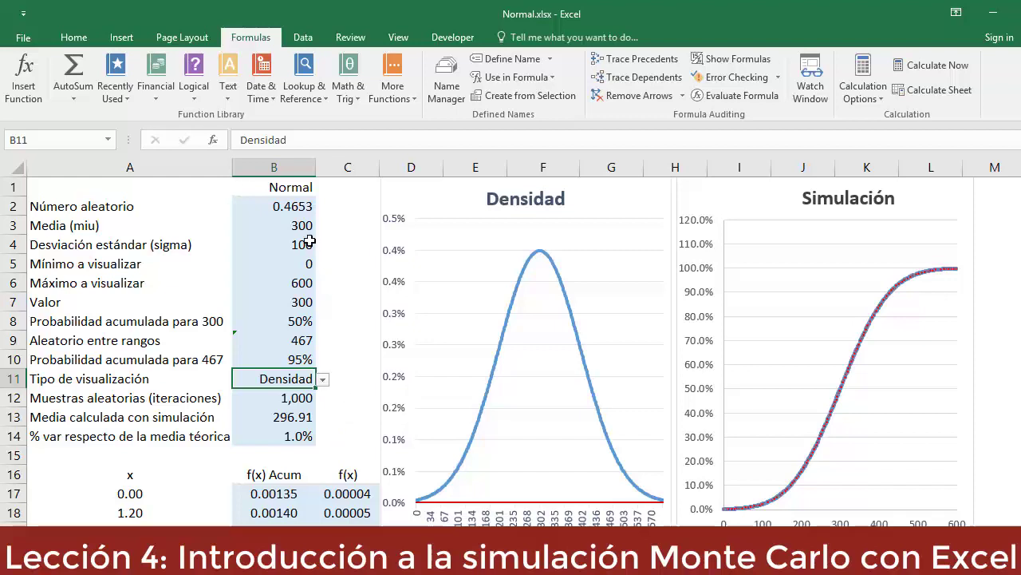
{"action": "left_click_drag", "start_coordinate": [307, 225], "coordinate": [308, 245]}
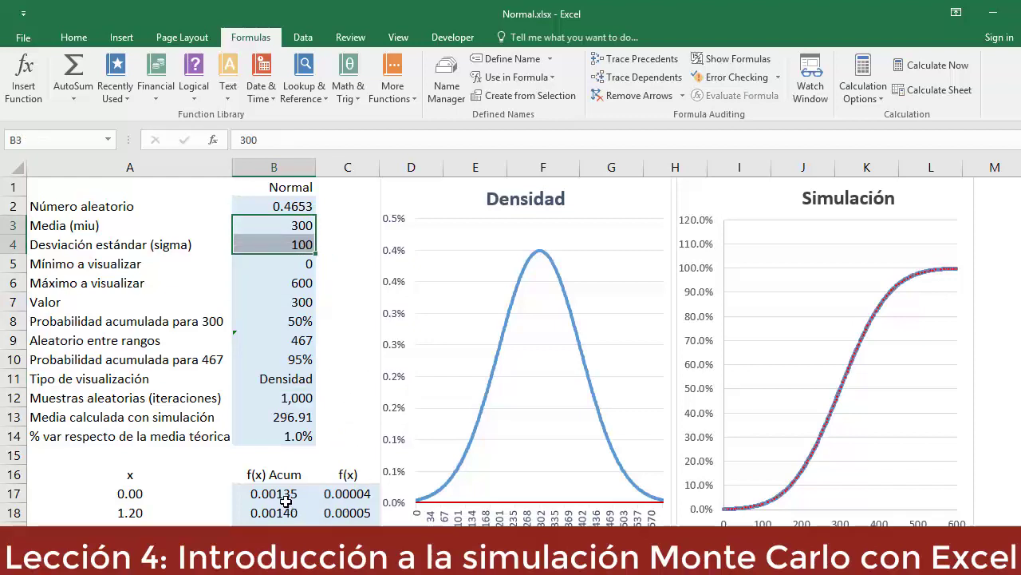
Switch the visualization type in B11 back to Acumulada.
{"action": "left_click", "coordinate": [315, 385]}
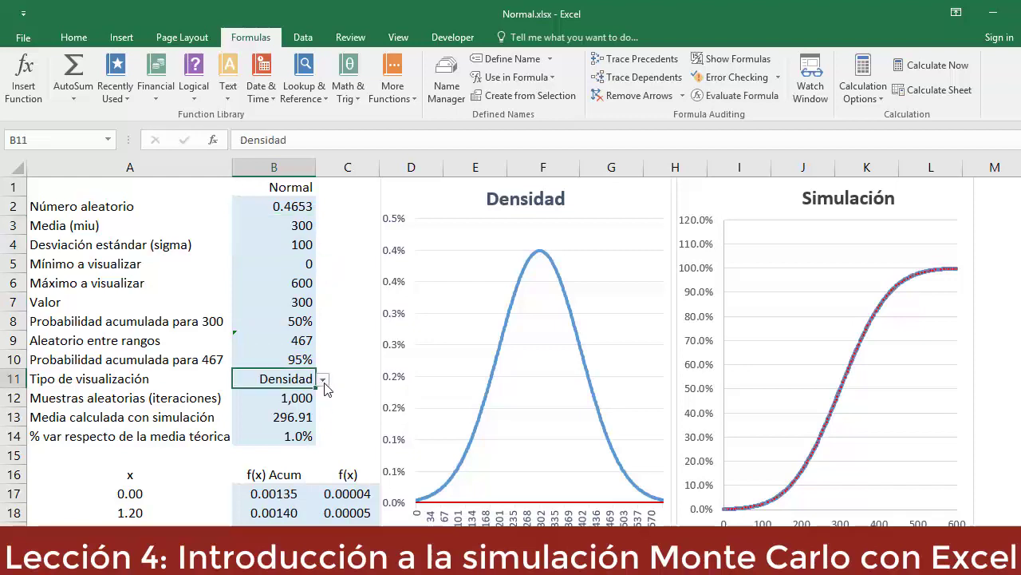
{"action": "left_click", "coordinate": [322, 381]}
{"action": "left_click", "coordinate": [308, 394]}
Go past the end of the distribution table and review the ALEATORIO formulas of the simulation table in B521 and B522.
{"action": "left_click", "coordinate": [301, 488]}
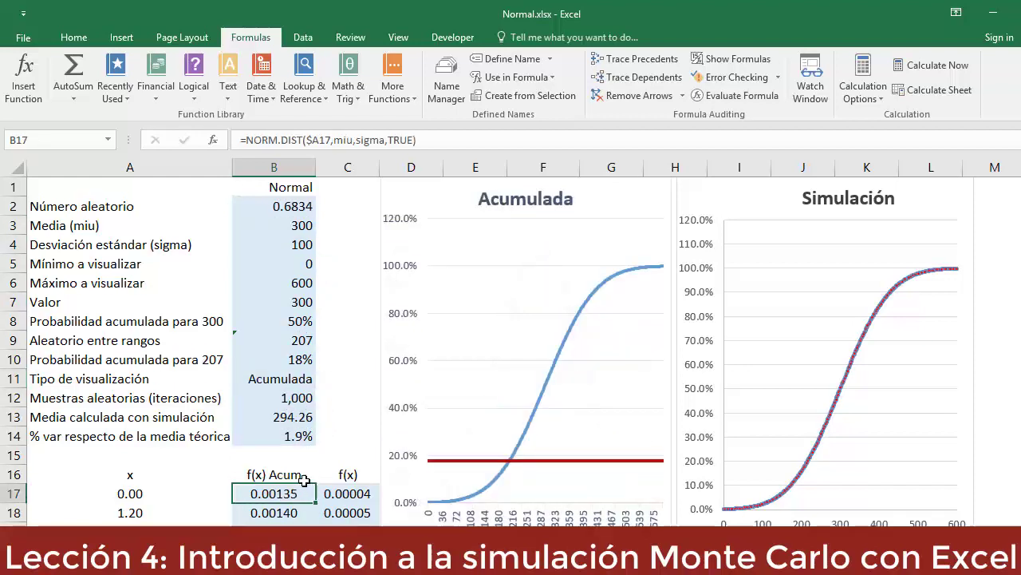
{"action": "key", "text": "ctrl+Down"}
{"action": "scroll", "coordinate": [301, 484], "scroll_direction": "down", "scroll_amount": 3}
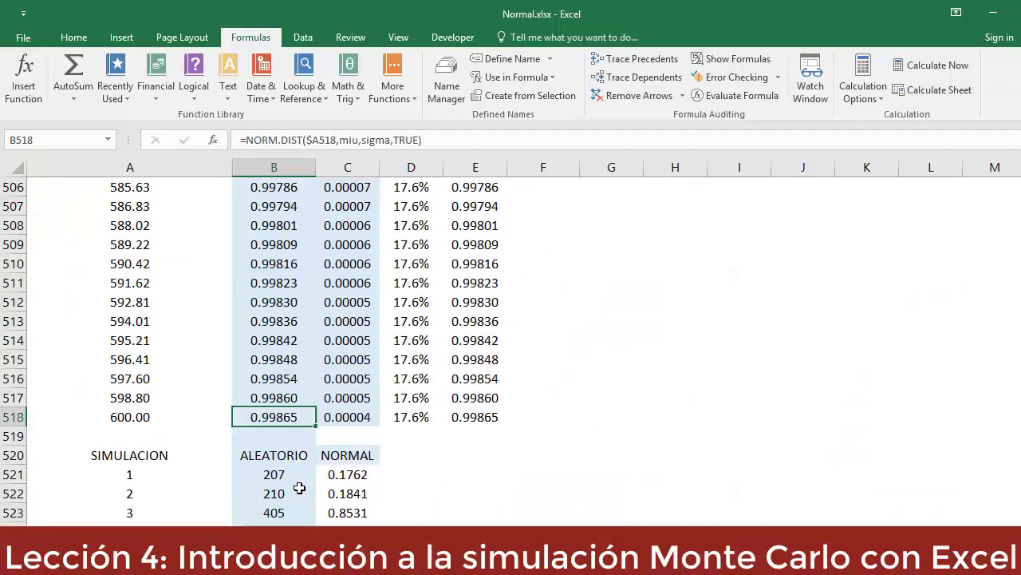
{"action": "left_click", "coordinate": [273, 419]}
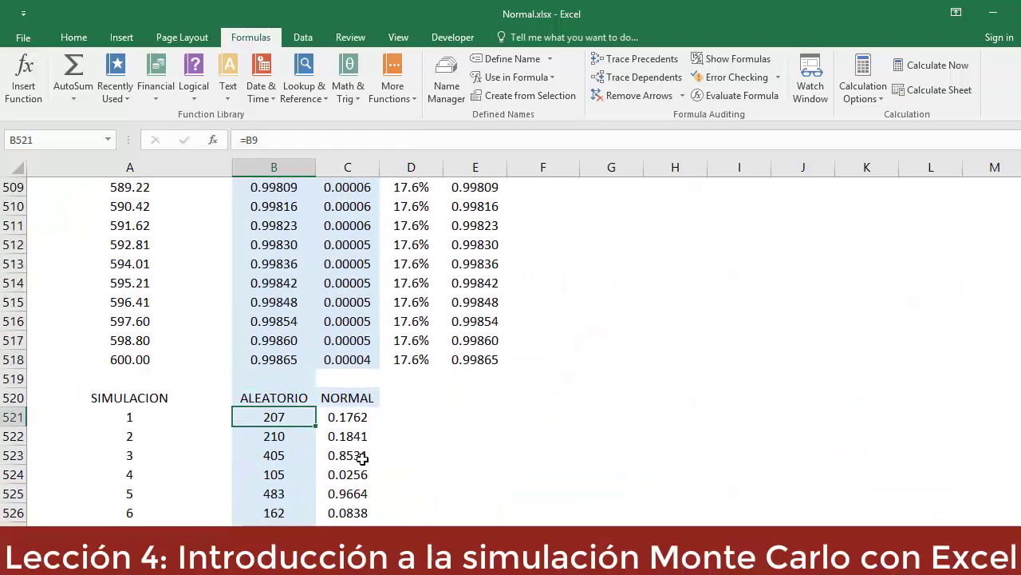
{"action": "key", "text": "F2"}
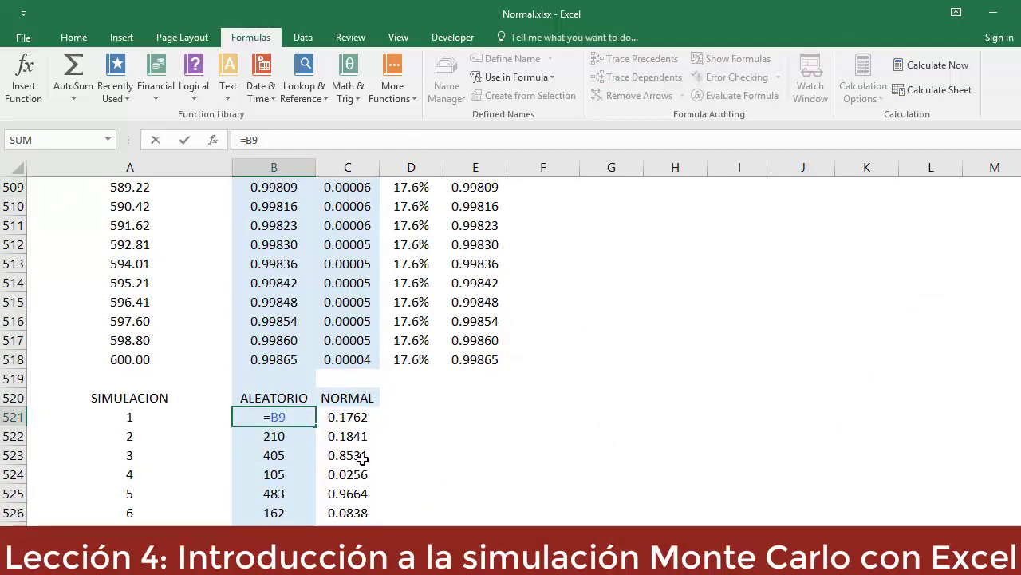
{"action": "key", "text": "Return"}
{"action": "key", "text": "F2"}
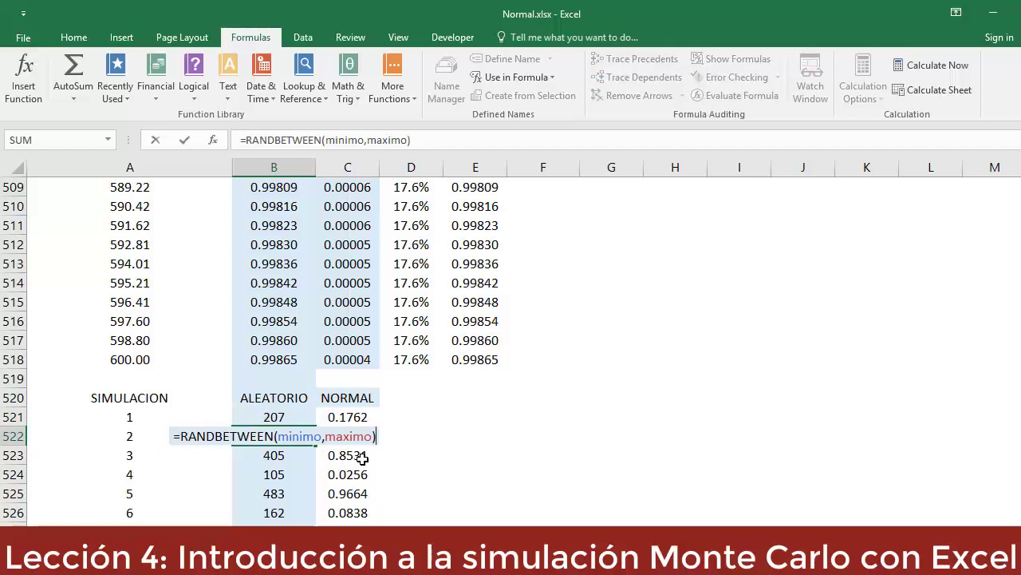
{"action": "key", "text": "Escape"}
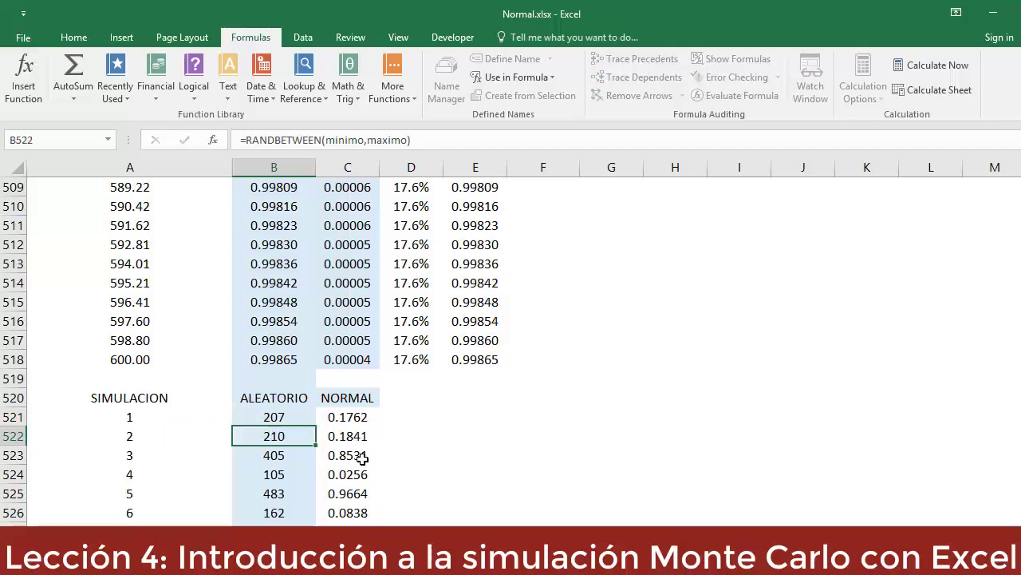
Recalculate the workbook repeatedly to examine the simulation table's random values, rechecking the RANDBETWEEN formula in B522 without editing it.
{"action": "left_click", "coordinate": [960, 68]}
{"action": "left_click", "coordinate": [960, 69]}
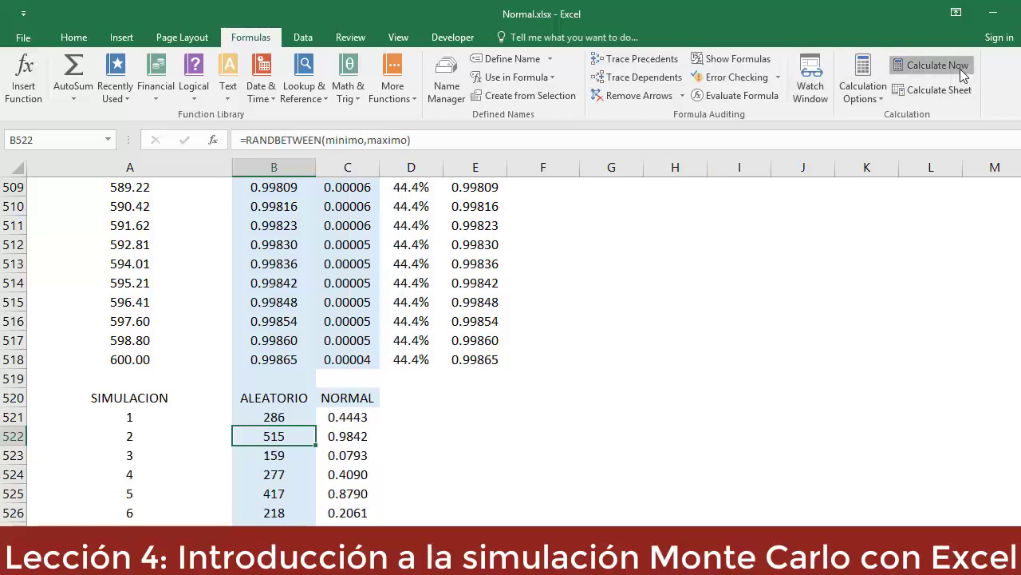
{"action": "left_click", "coordinate": [960, 68]}
{"action": "left_click", "coordinate": [960, 69]}
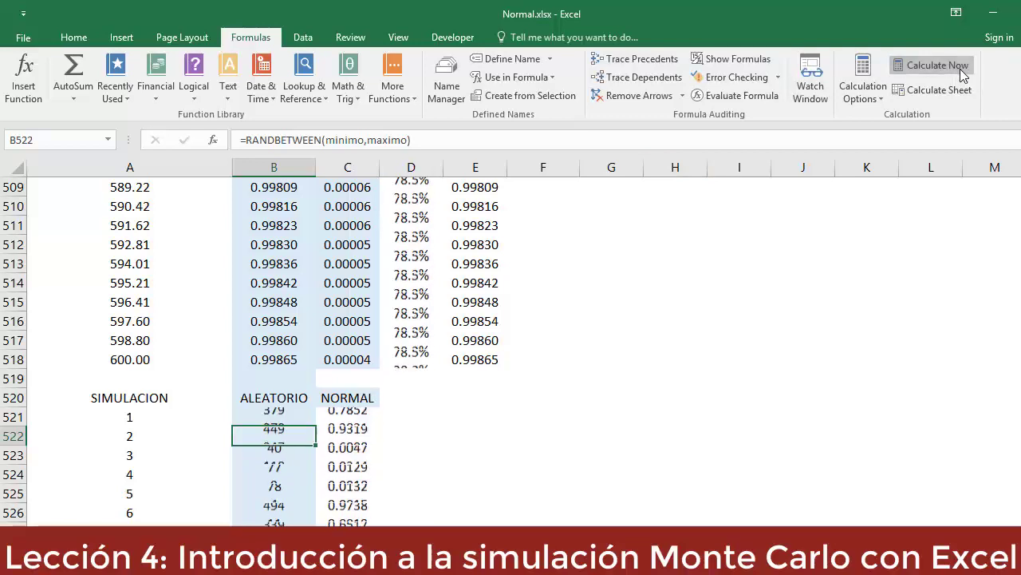
{"action": "left_click", "coordinate": [960, 69]}
{"action": "key", "text": "F2"}
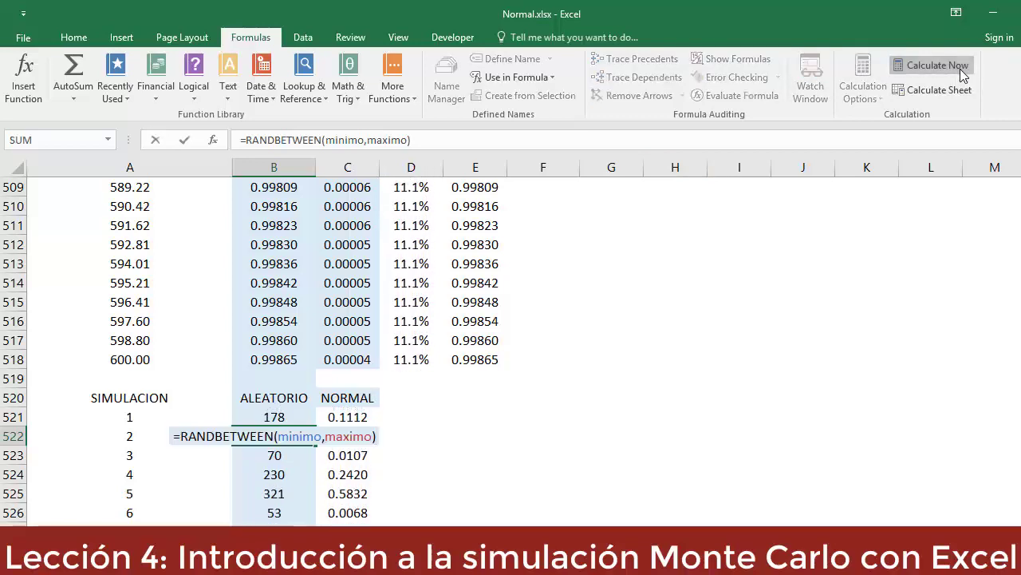
{"action": "key", "text": "Escape"}
{"action": "left_click", "coordinate": [960, 68]}
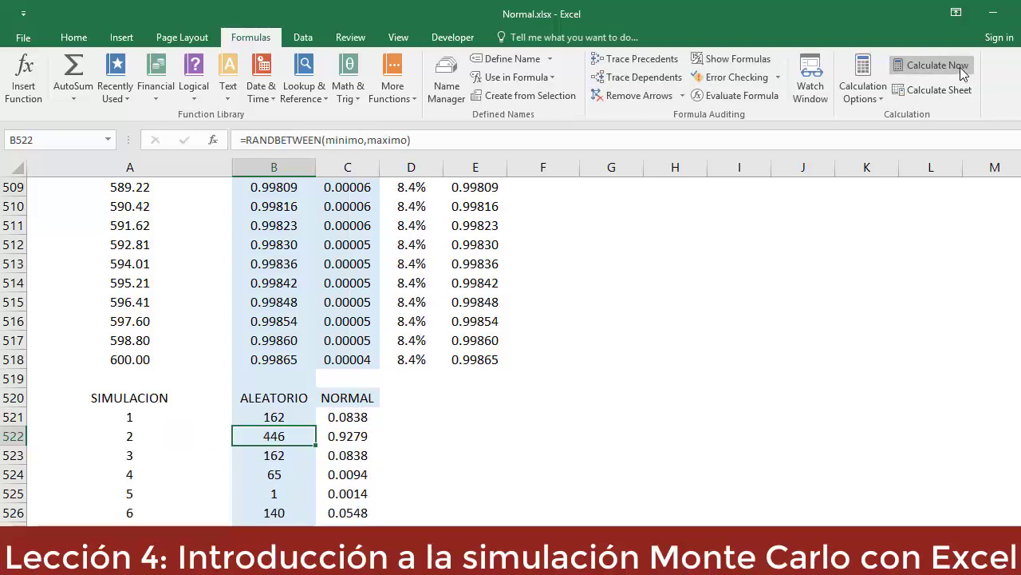
Return to the iterations parameter in B12 and recalculate to examine the simulated mean and its variation with 1,000 samples.
{"action": "key", "text": "ctrl+Home"}
{"action": "left_click", "coordinate": [308, 394]}
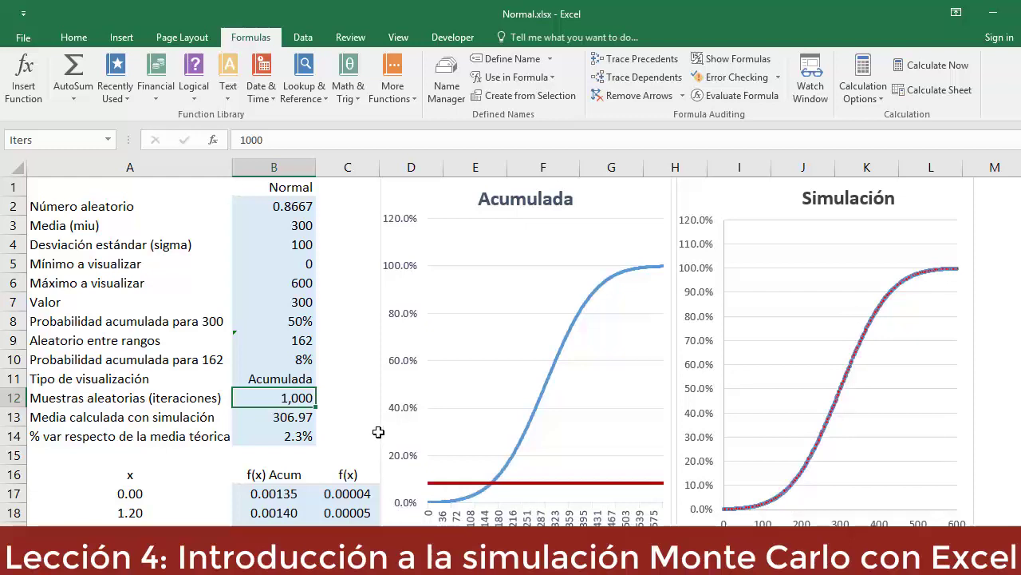
{"action": "left_click", "coordinate": [927, 65]}
{"action": "left_click", "coordinate": [928, 65]}
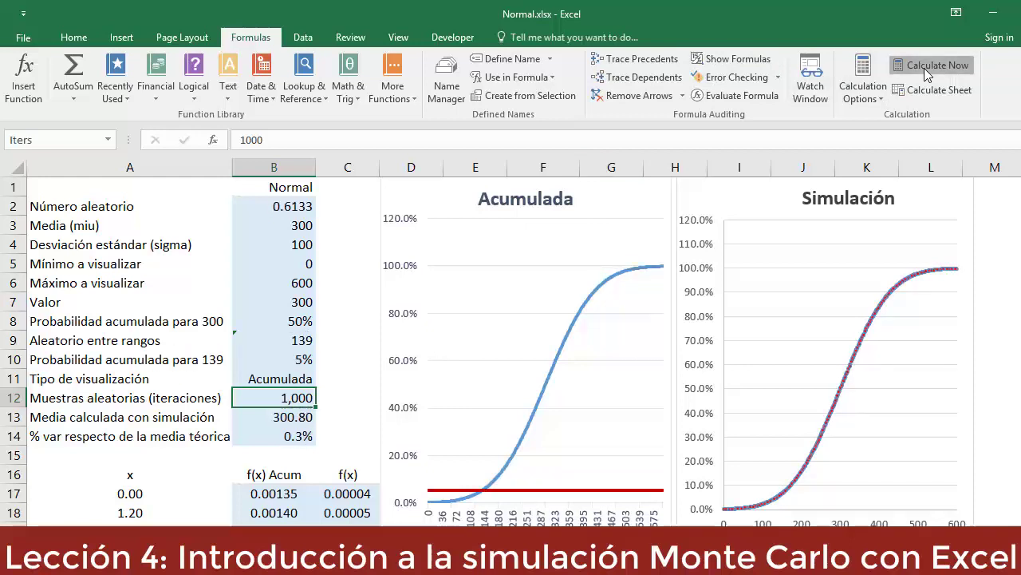
{"action": "left_click", "coordinate": [928, 65]}
Set the number of random samples in B12 to 2 and recalculate repeatedly to examine the points in the Simulación chart.
{"action": "type", "text": "2"}
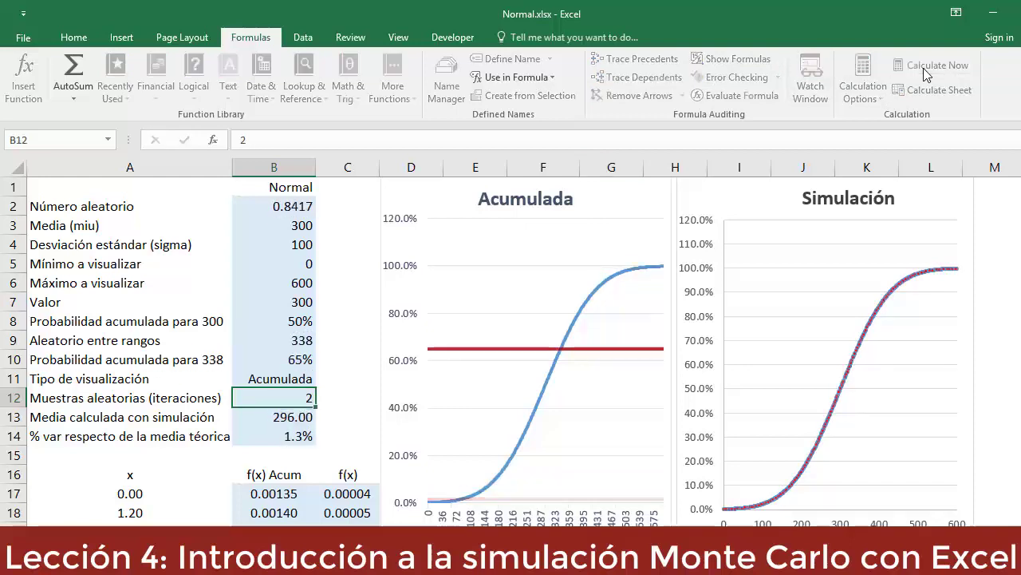
{"action": "key", "text": "Return"}
{"action": "left_click", "coordinate": [925, 68]}
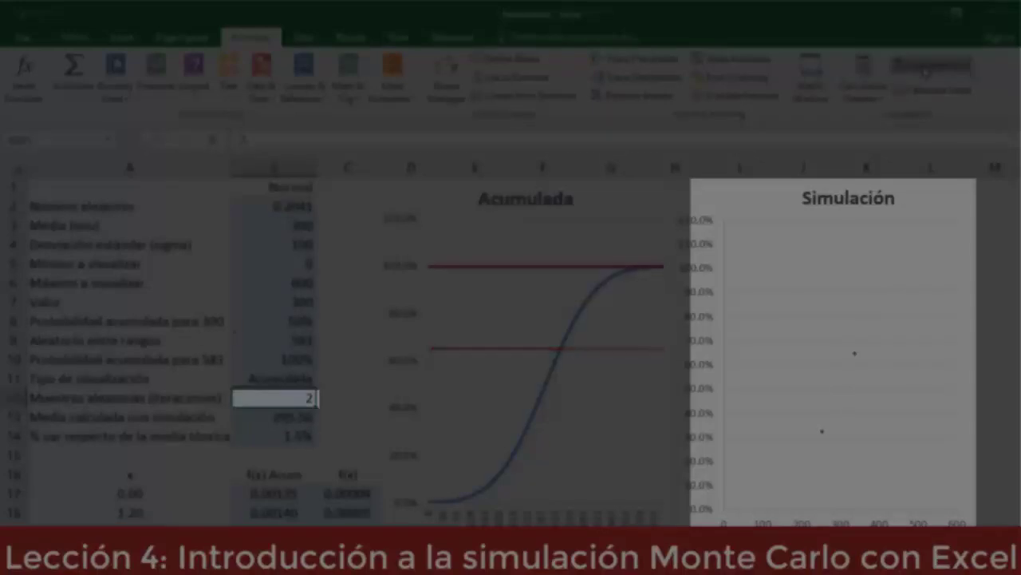
{"action": "left_click", "coordinate": [926, 68]}
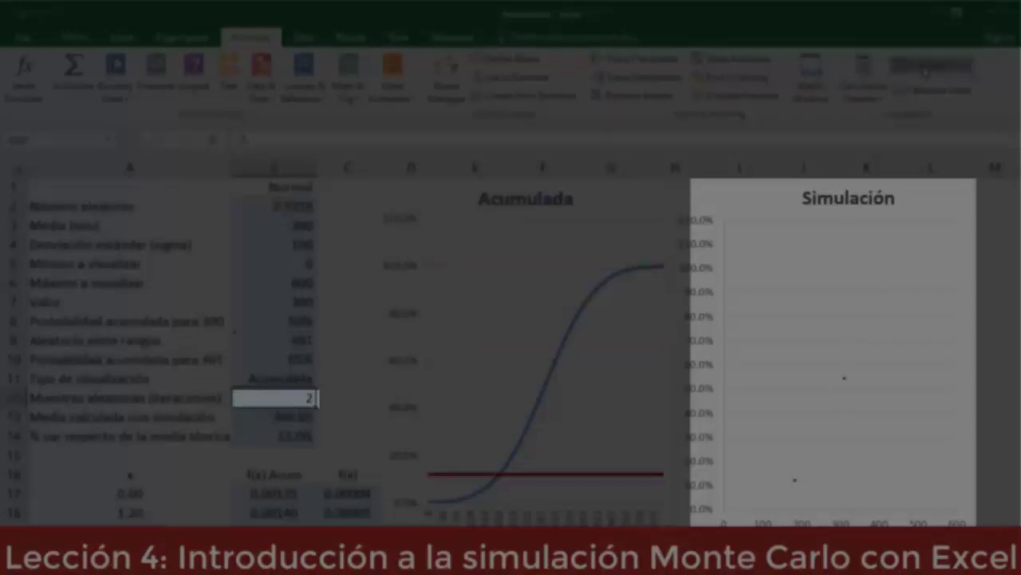
{"action": "left_click", "coordinate": [925, 69]}
{"action": "left_click", "coordinate": [926, 68]}
{"action": "left_click", "coordinate": [926, 69]}
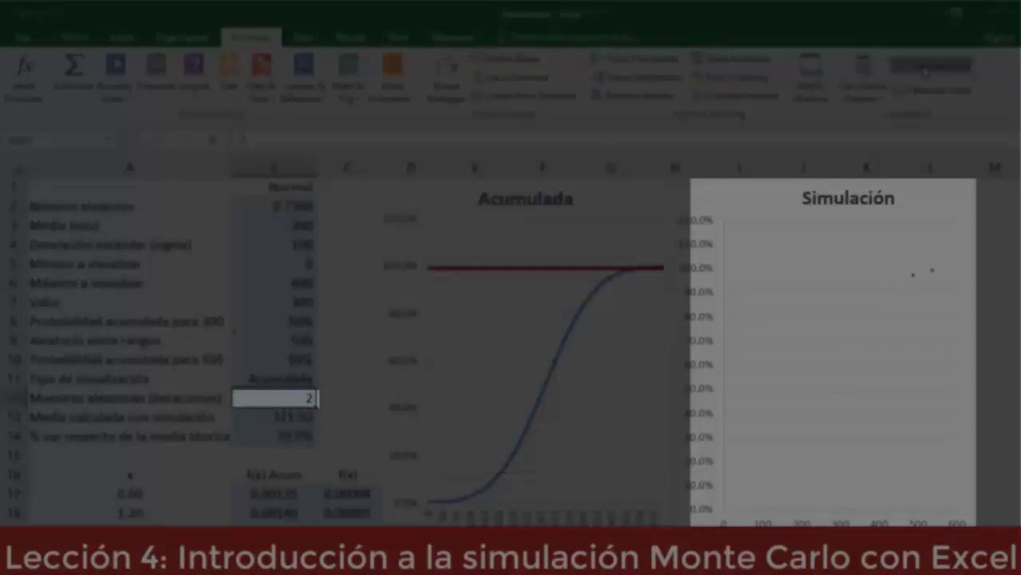
{"action": "left_click", "coordinate": [926, 69]}
Set the number of random samples in B12 to 10 and recalculate several times to examine the Simulación chart.
{"action": "type", "text": "10"}
{"action": "key", "text": "ctrl+Return"}
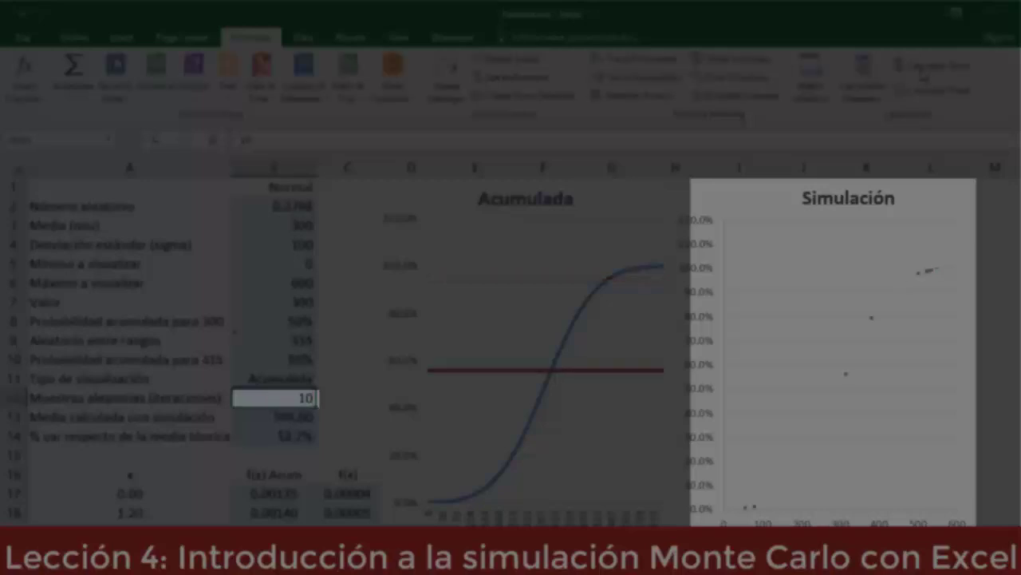
{"action": "left_click", "coordinate": [924, 67]}
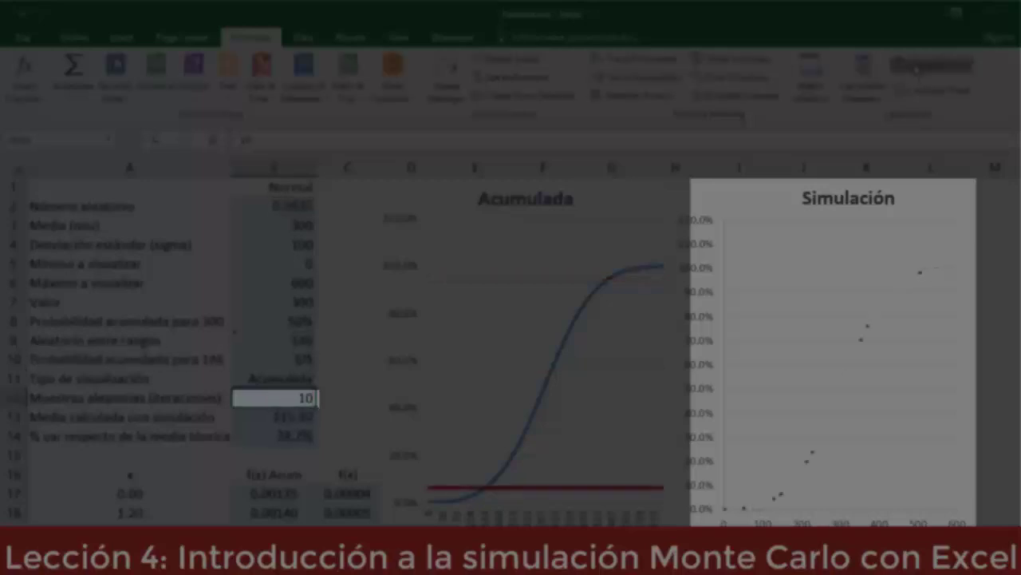
{"action": "left_click", "coordinate": [918, 69]}
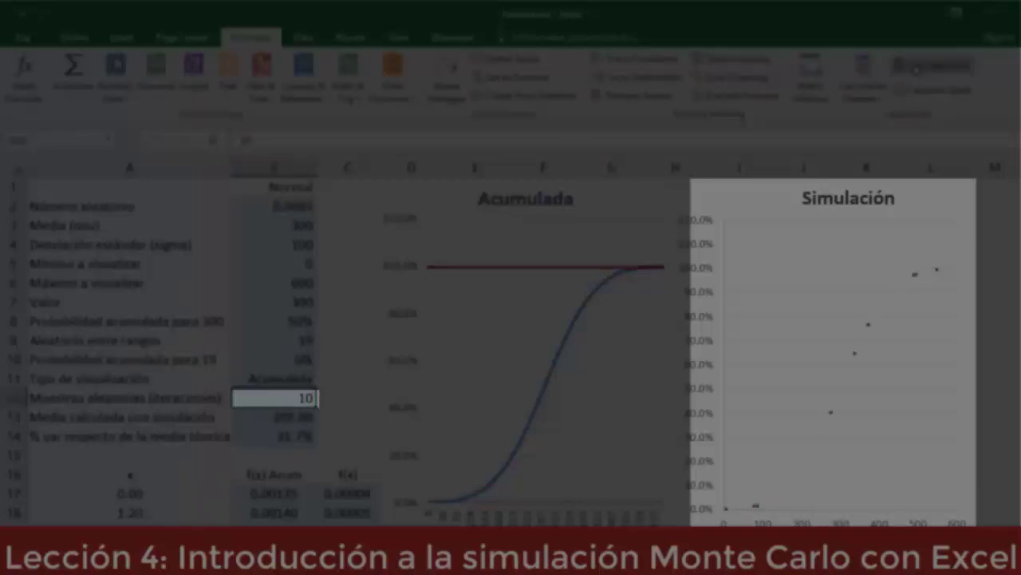
{"action": "left_click", "coordinate": [917, 70]}
{"action": "left_click", "coordinate": [918, 70]}
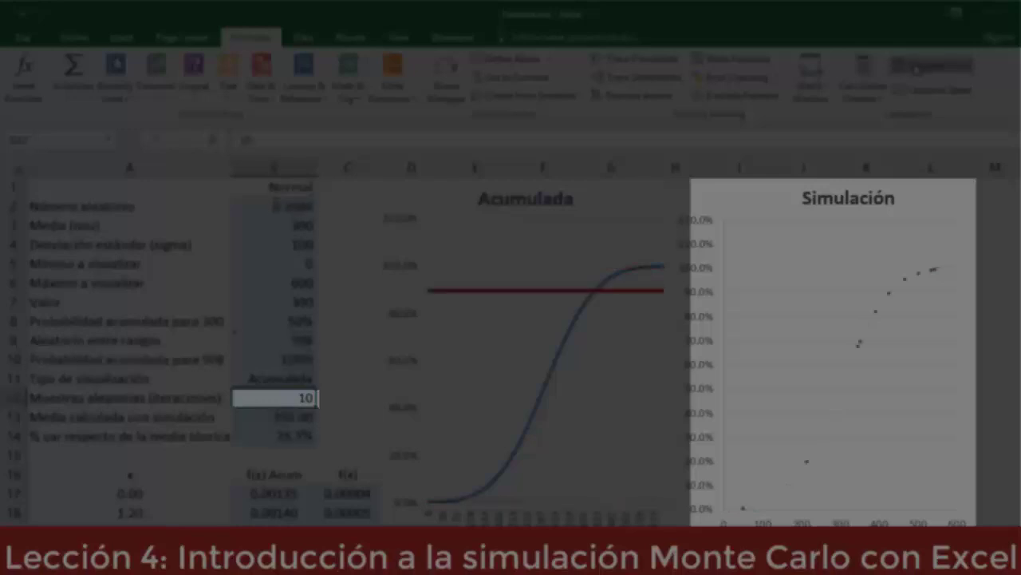
Recalculate the workbook a few more times with 10 samples to examine the simulated mean and the scattered points.
{"action": "left_click", "coordinate": [918, 70]}
{"action": "left_click", "coordinate": [917, 69]}
{"action": "left_click", "coordinate": [917, 69]}
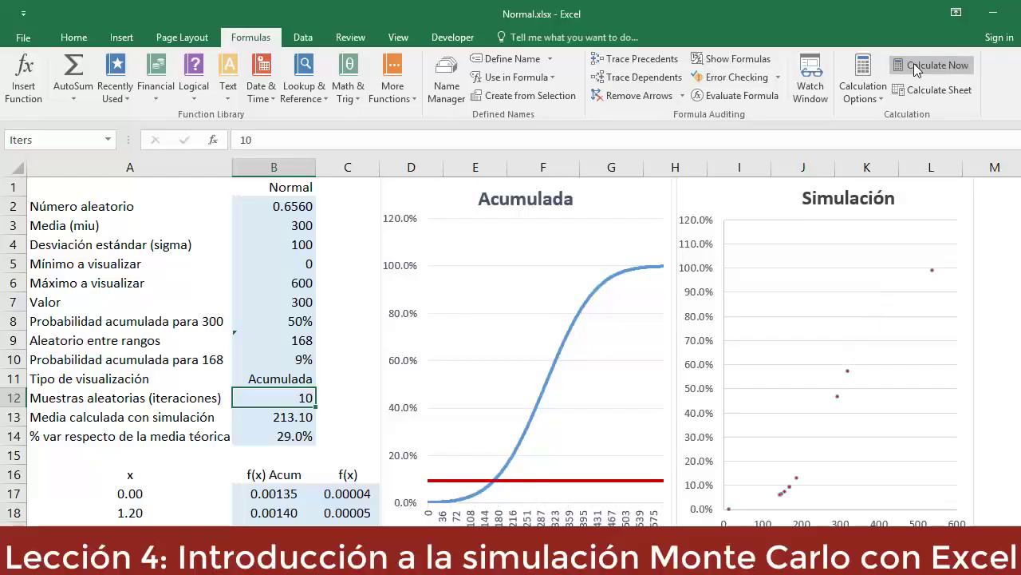
{"action": "left_click", "coordinate": [918, 69]}
Set the number of random samples in B12 to 100 and recalculate repeatedly to examine the Simulación chart and simulated mean.
{"action": "type", "text": "100"}
{"action": "key", "text": "ctrl+Return"}
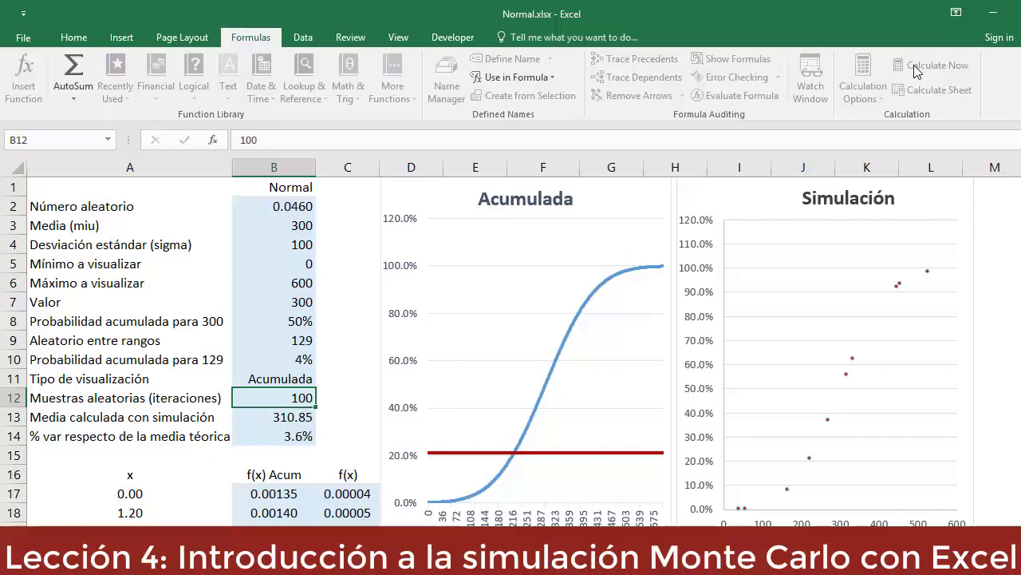
{"action": "left_click", "coordinate": [914, 65]}
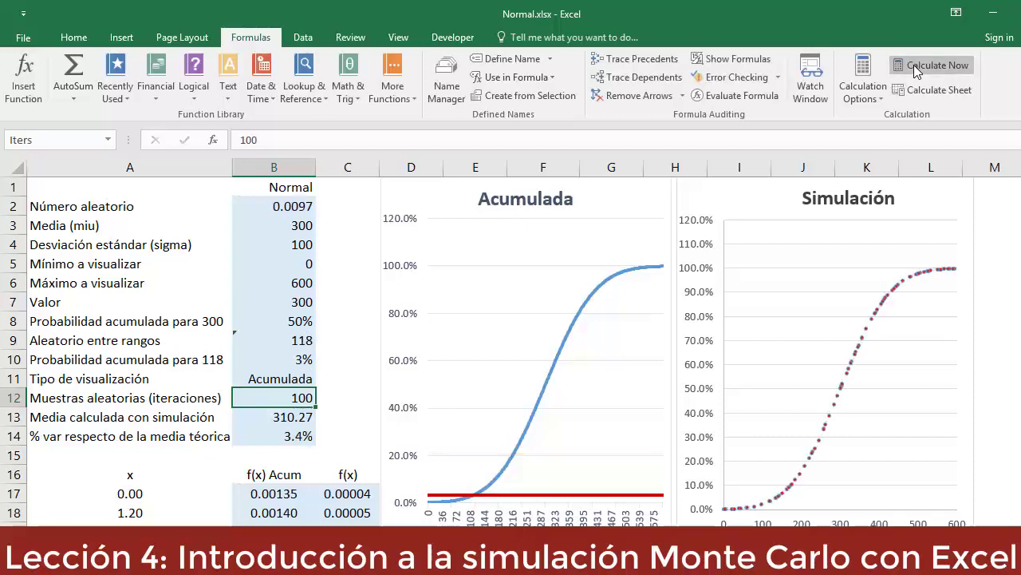
{"action": "left_click", "coordinate": [913, 65]}
{"action": "left_click", "coordinate": [914, 65]}
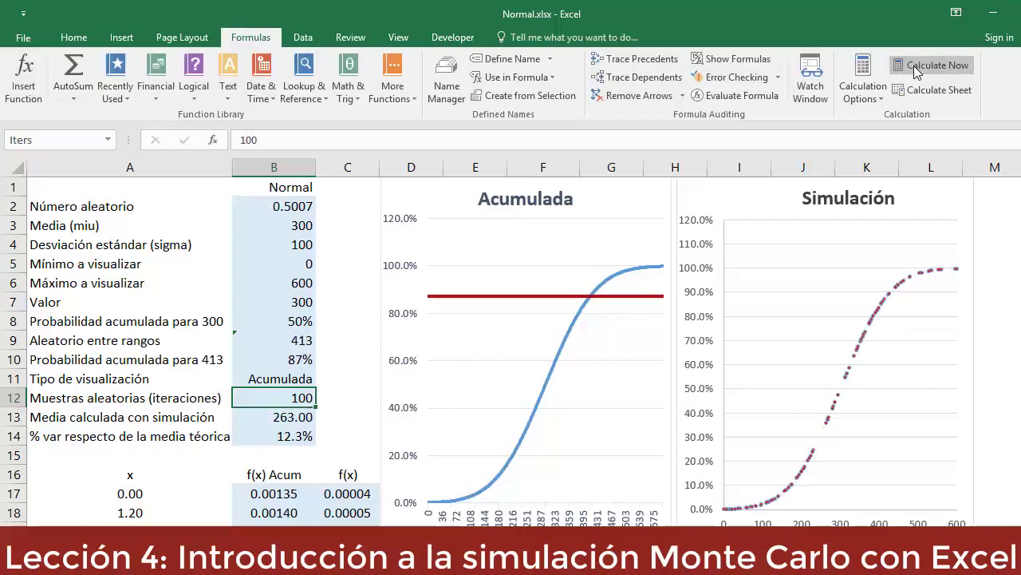
{"action": "left_click", "coordinate": [914, 65]}
{"action": "left_click", "coordinate": [913, 65]}
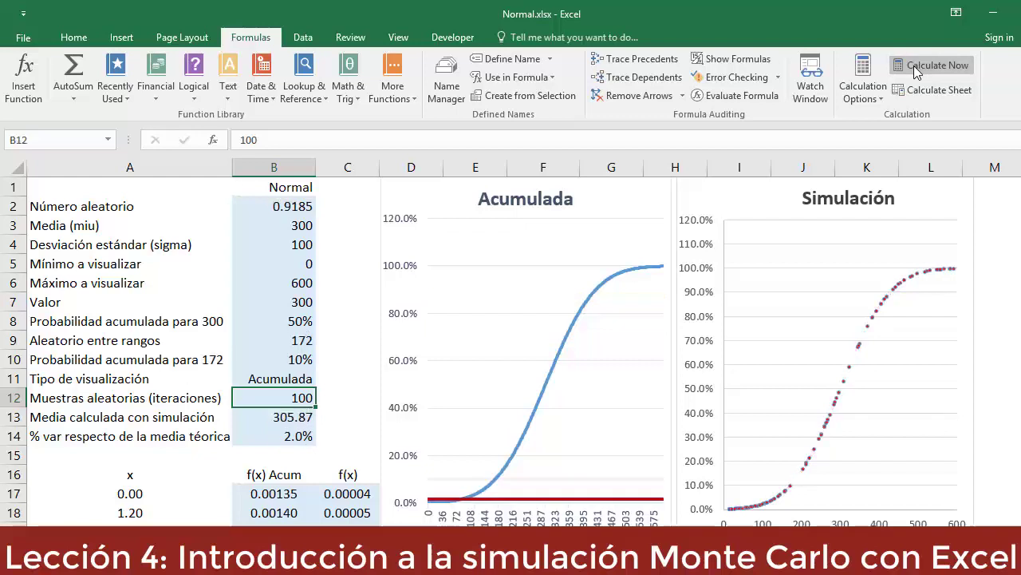
{"action": "left_click", "coordinate": [914, 65]}
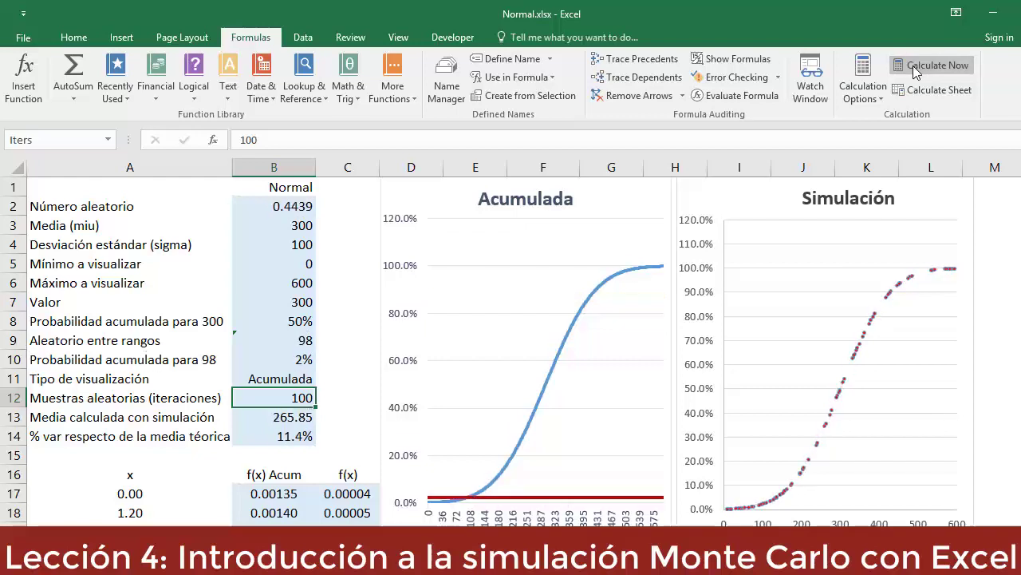
{"action": "left_click", "coordinate": [913, 65]}
{"action": "left_click", "coordinate": [913, 65]}
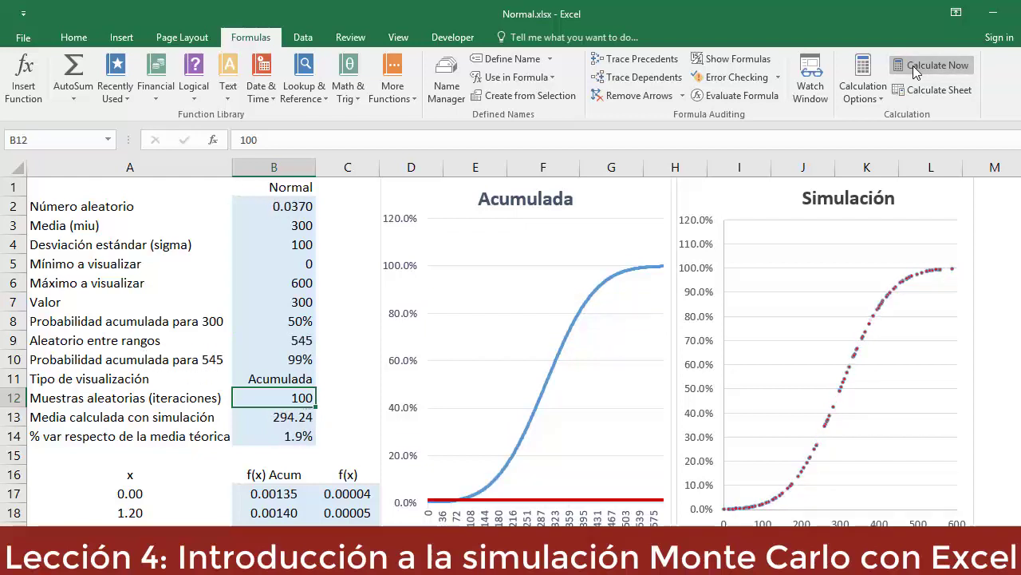
{"action": "left_click", "coordinate": [913, 66]}
{"action": "left_click", "coordinate": [913, 66]}
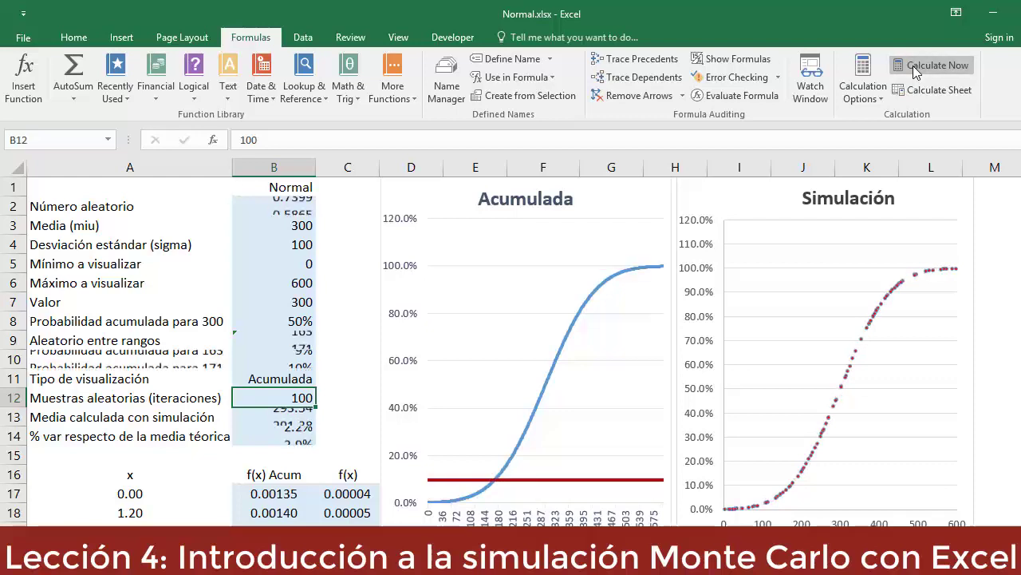
{"action": "left_click", "coordinate": [913, 65]}
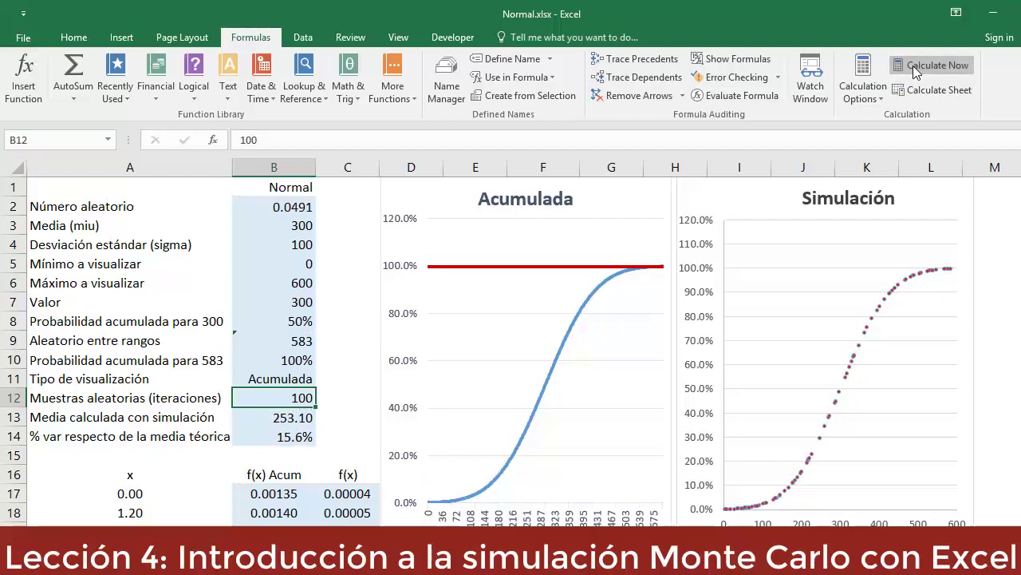
{"action": "left_click", "coordinate": [913, 66]}
{"action": "left_click", "coordinate": [913, 65]}
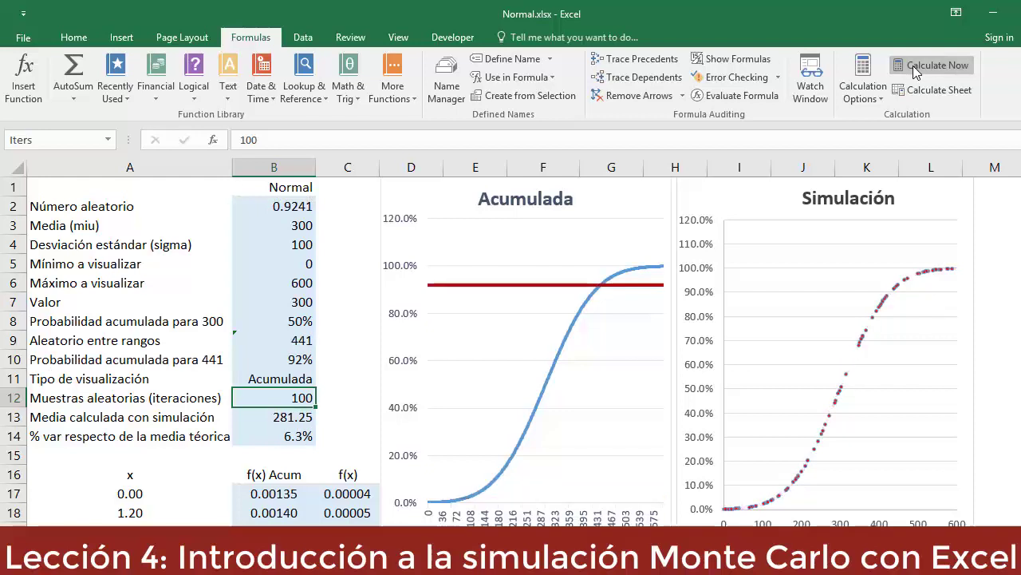
{"action": "left_click", "coordinate": [913, 65]}
{"action": "left_click", "coordinate": [912, 66]}
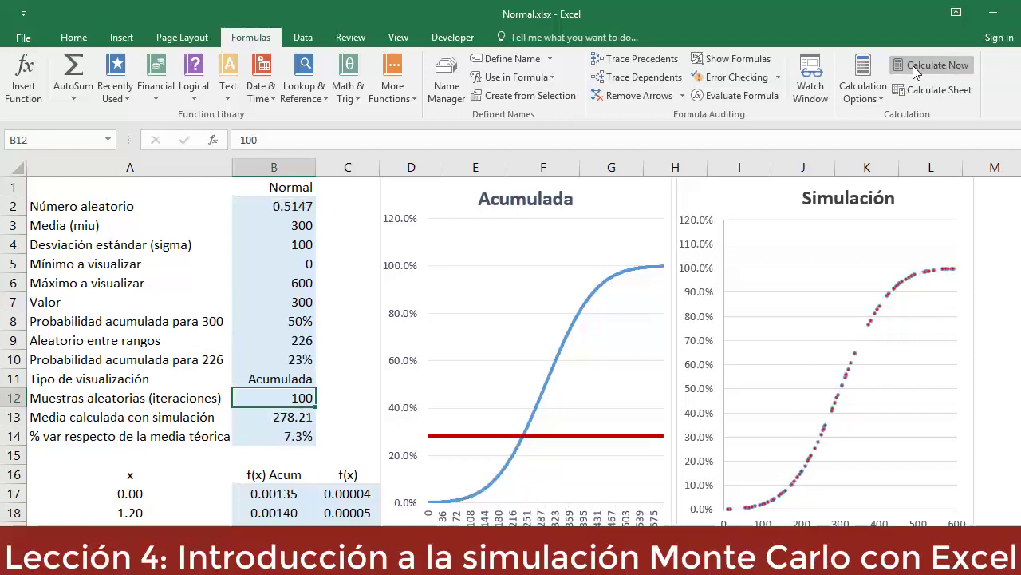
{"action": "left_click", "coordinate": [913, 66]}
{"action": "left_click", "coordinate": [913, 66]}
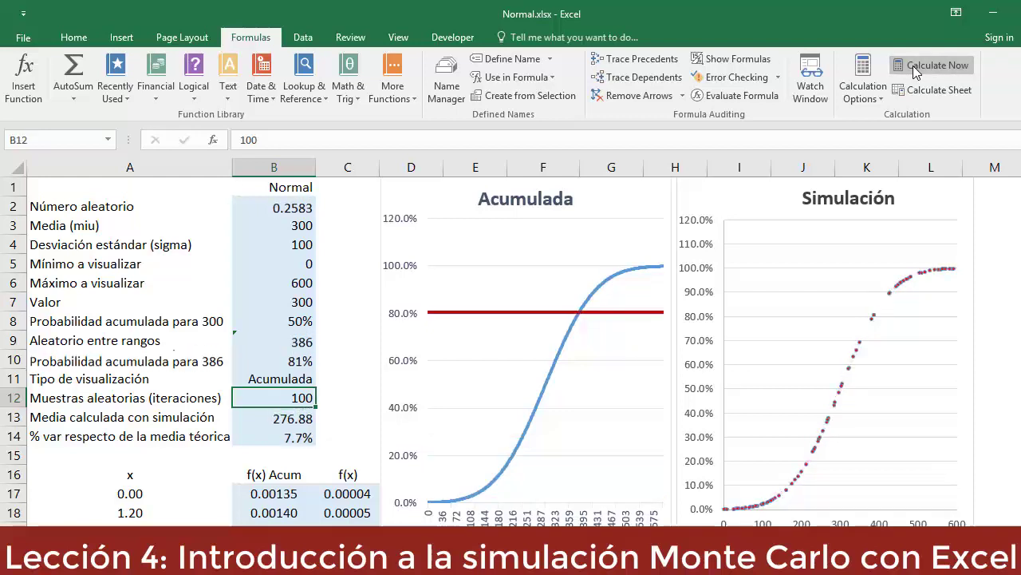
{"action": "left_click", "coordinate": [913, 65]}
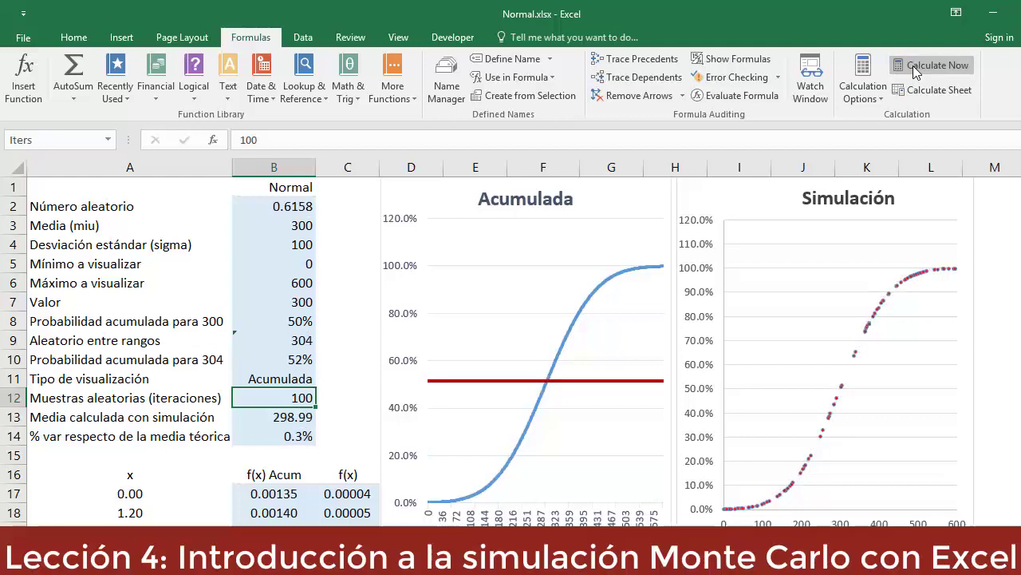
{"action": "left_click", "coordinate": [913, 65]}
{"action": "left_click", "coordinate": [913, 65]}
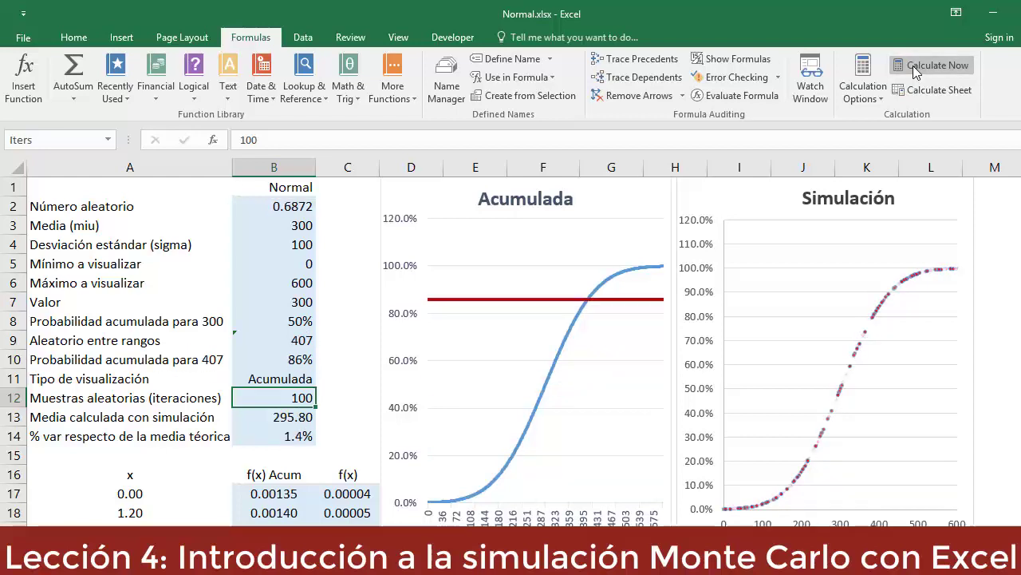
{"action": "left_click", "coordinate": [912, 68]}
Set the number of random samples (Muestras aleatorias) in B12 to 1000.
{"action": "type", "text": "10"}
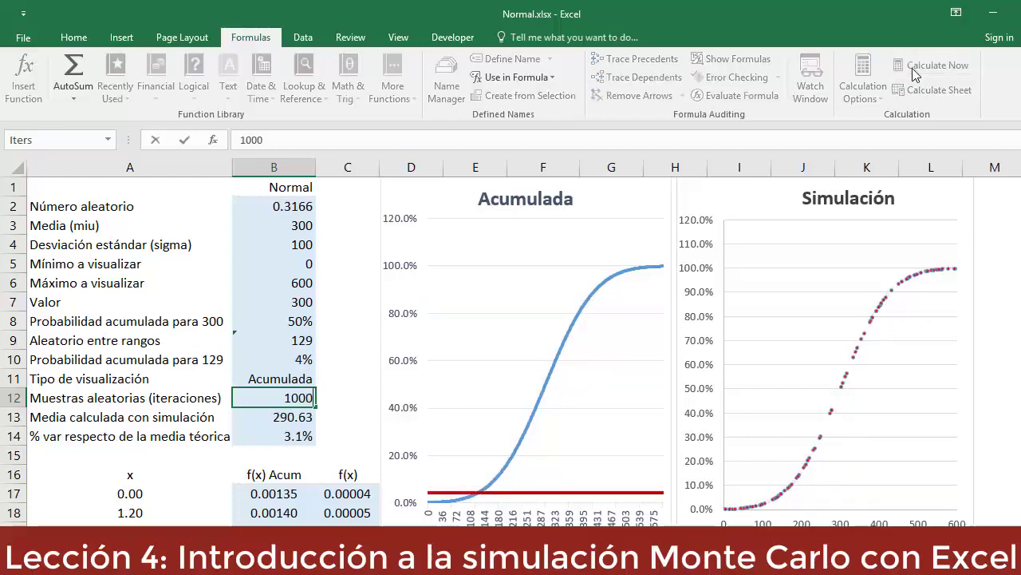
{"action": "type", "text": "00"}
{"action": "key", "text": "Return"}
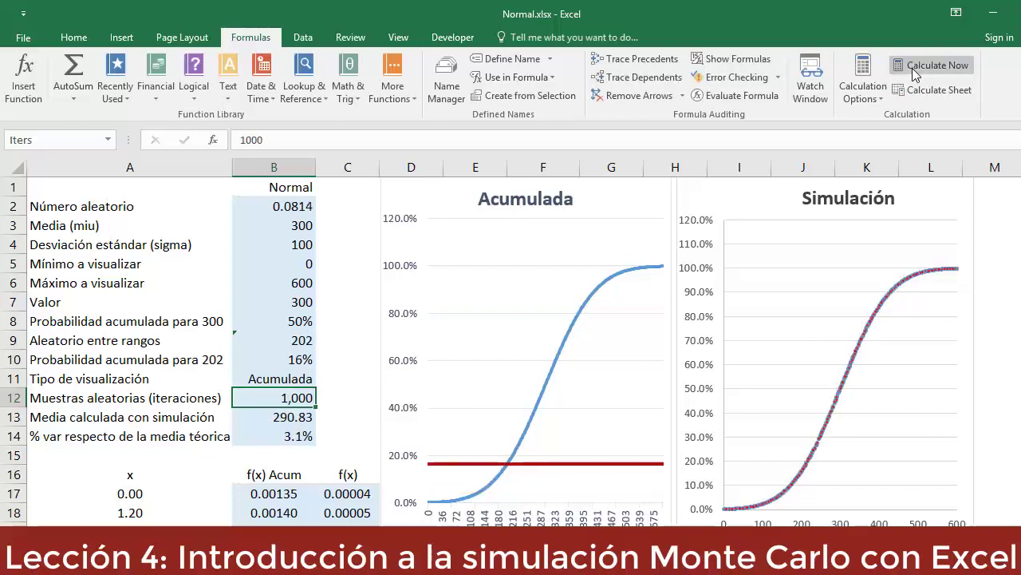
Recalculate the workbook repeatedly to examine the Simulación curve, the simulated mean and its percentage variation from the theoretical mean.
{"action": "left_click", "coordinate": [912, 67]}
{"action": "left_click", "coordinate": [912, 68]}
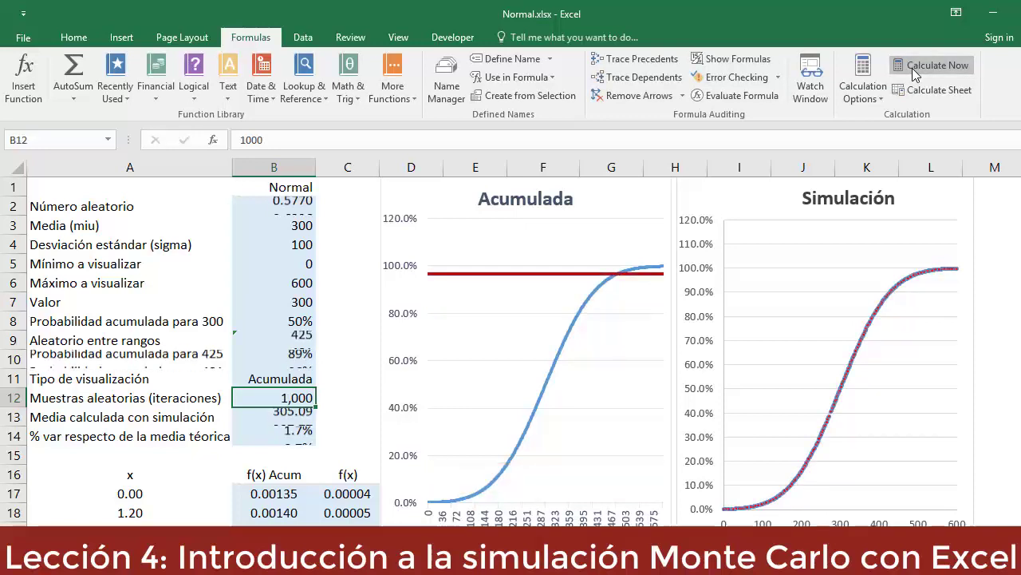
{"action": "left_click", "coordinate": [912, 68]}
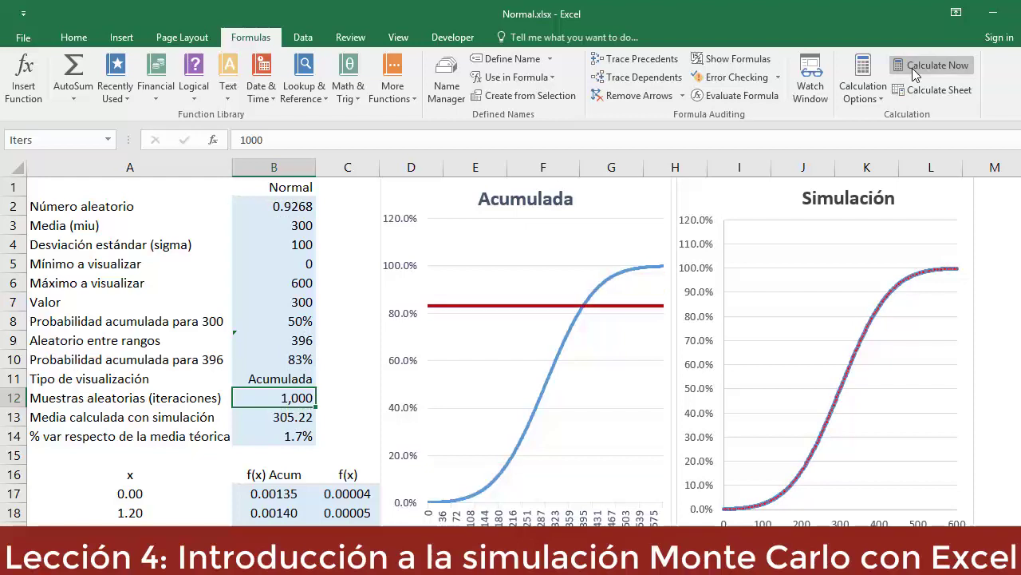
{"action": "left_click", "coordinate": [912, 68]}
{"action": "left_click", "coordinate": [912, 68]}
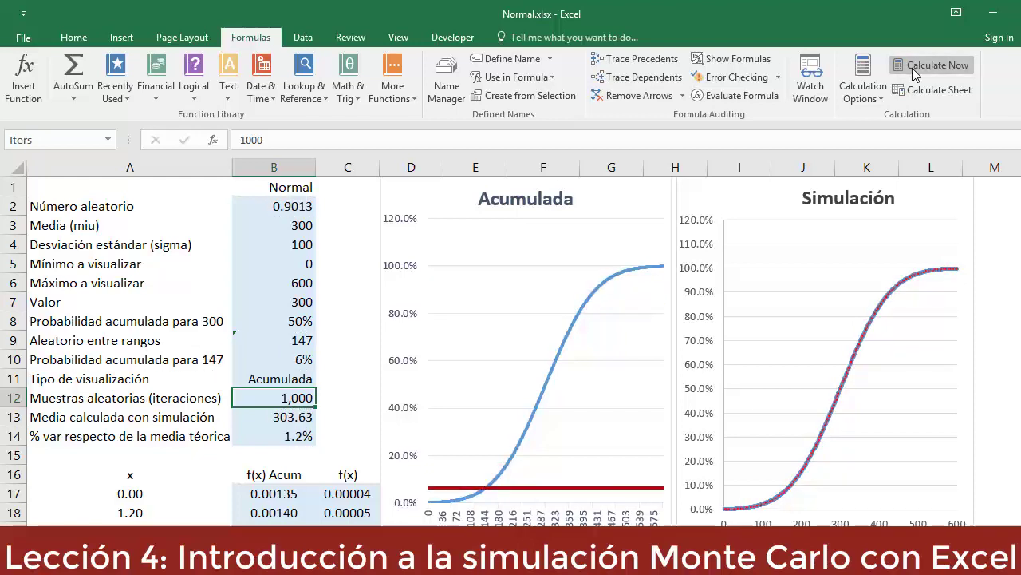
{"action": "left_click", "coordinate": [912, 68]}
{"action": "left_click", "coordinate": [912, 67]}
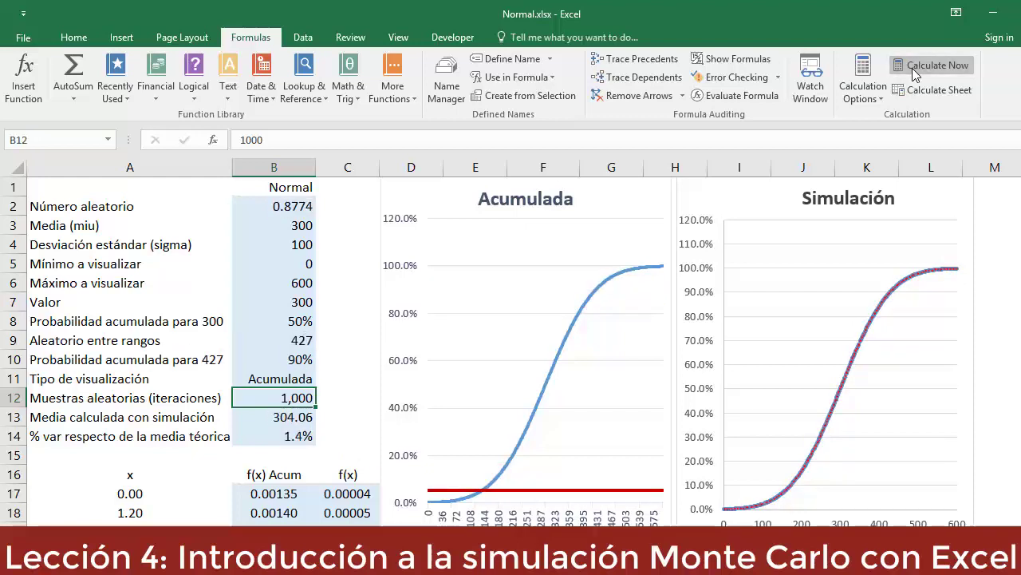
{"action": "left_click", "coordinate": [912, 68]}
{"action": "left_click", "coordinate": [912, 68]}
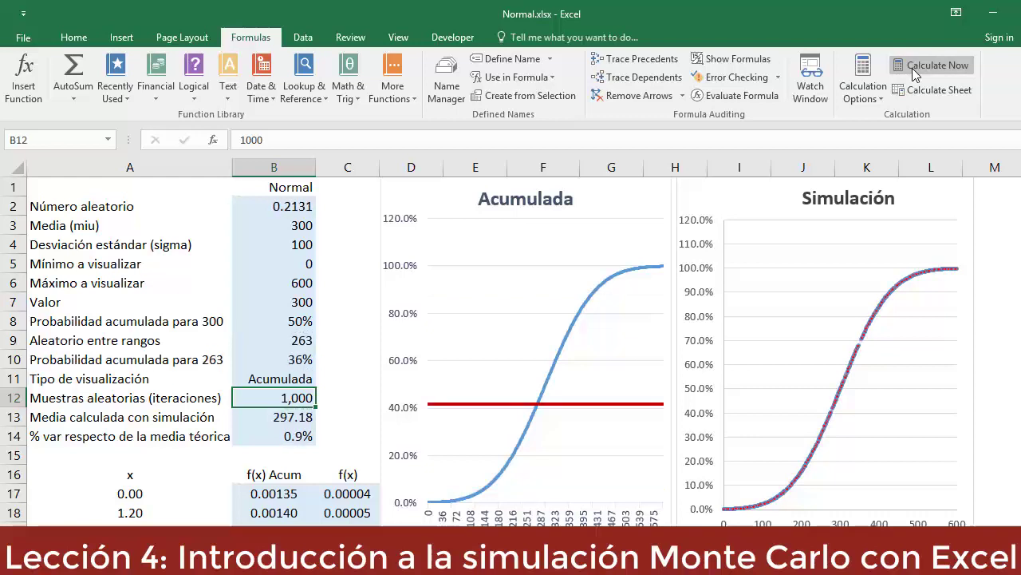
{"action": "left_click", "coordinate": [912, 68]}
{"action": "left_click", "coordinate": [912, 68]}
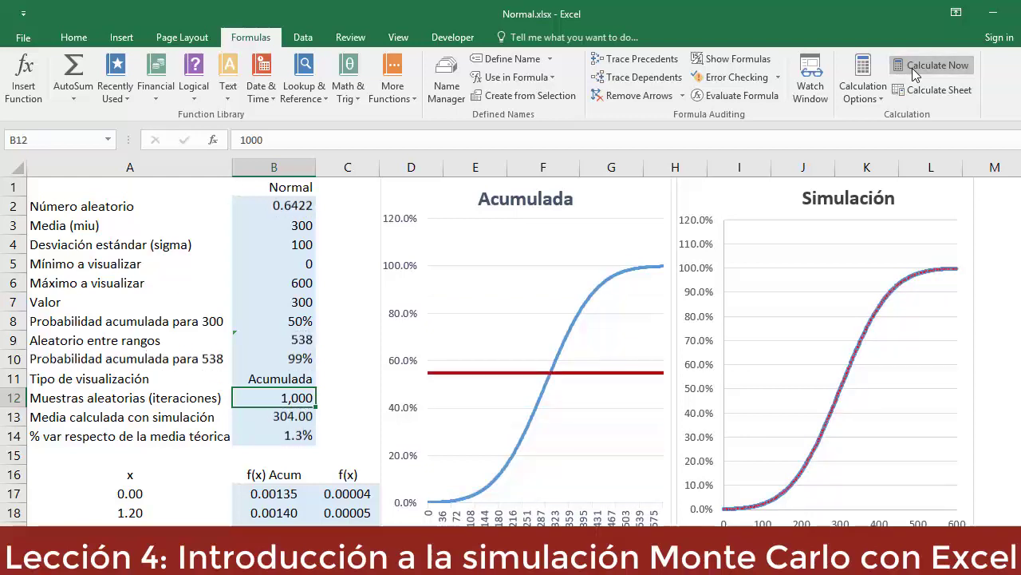
{"action": "left_click", "coordinate": [912, 68]}
{"action": "left_click", "coordinate": [912, 68]}
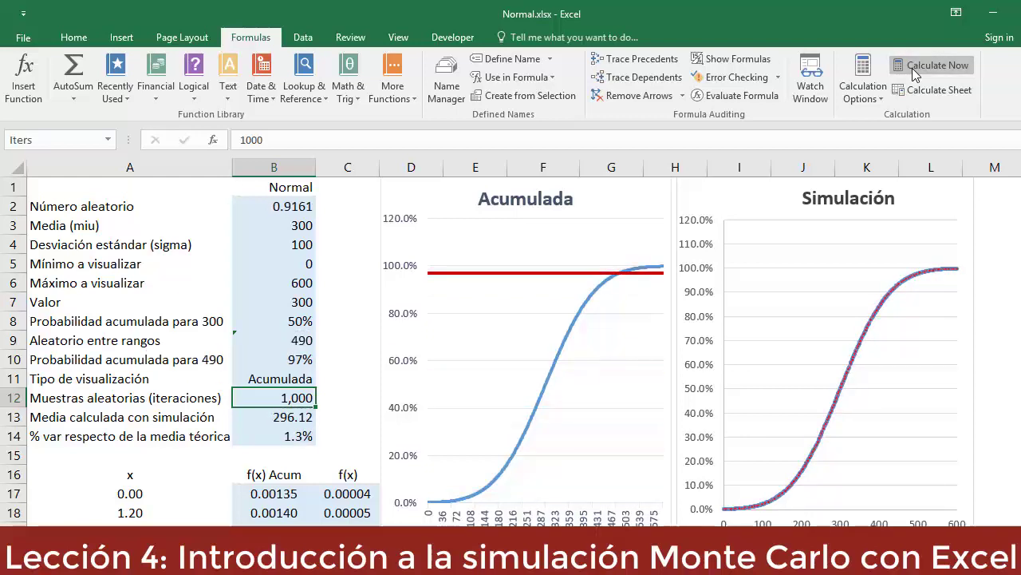
{"action": "left_click", "coordinate": [912, 68]}
{"action": "left_click", "coordinate": [913, 67]}
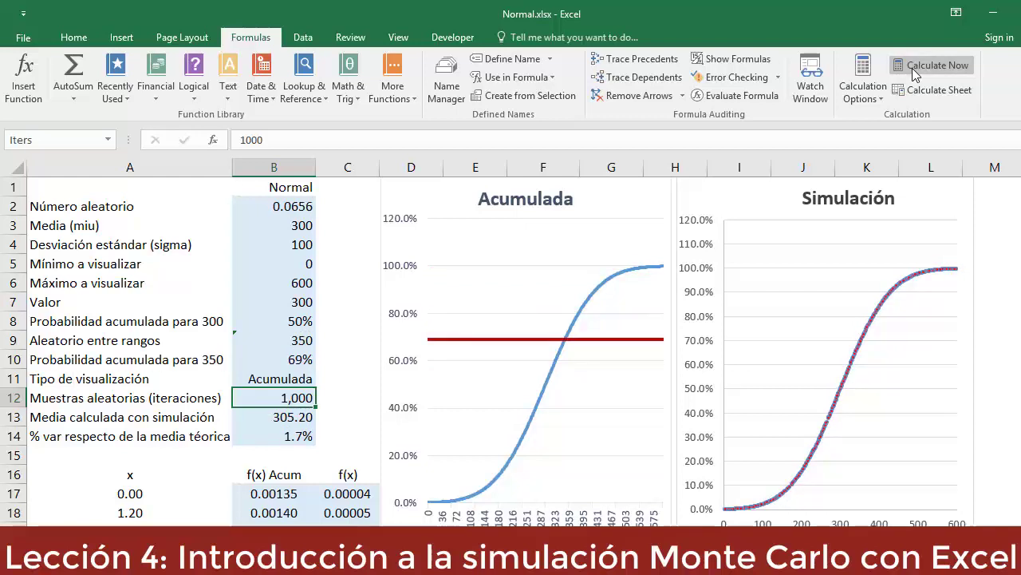
{"action": "left_click", "coordinate": [912, 67]}
{"action": "left_click", "coordinate": [913, 68]}
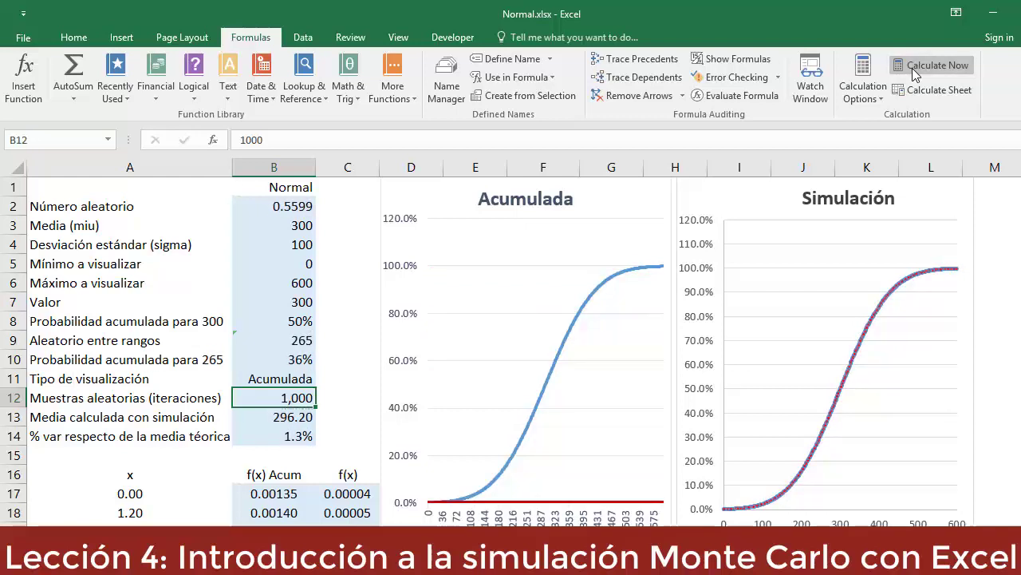
{"action": "left_click", "coordinate": [913, 68]}
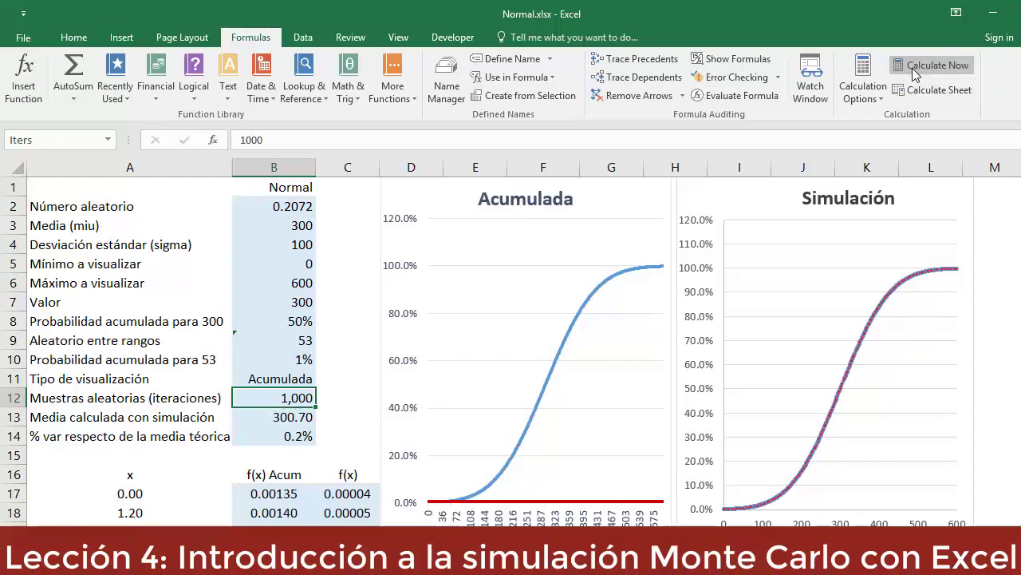
{"action": "left_click", "coordinate": [912, 68]}
{"action": "left_click", "coordinate": [912, 68]}
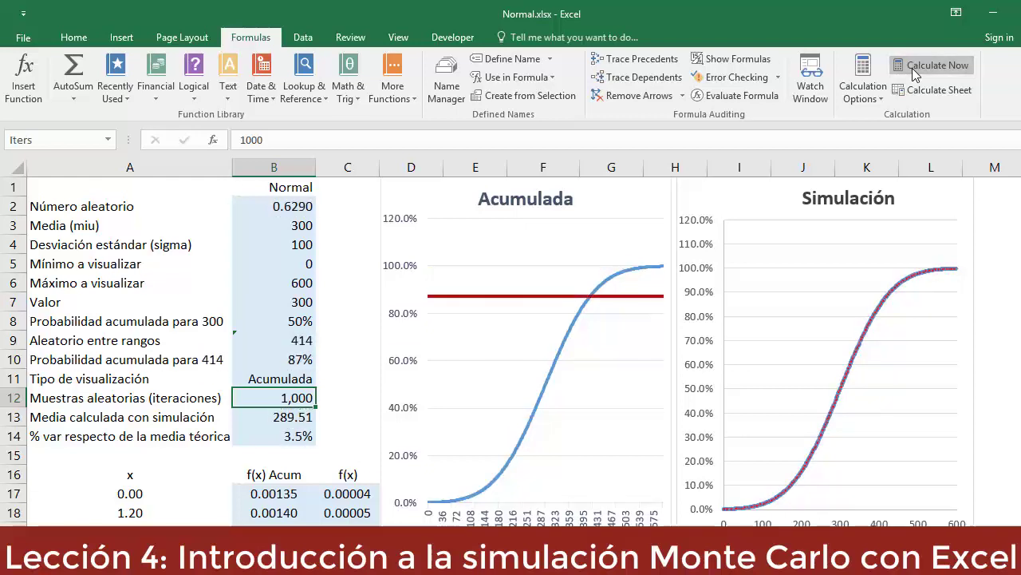
{"action": "left_click", "coordinate": [912, 68]}
{"action": "left_click", "coordinate": [912, 68]}
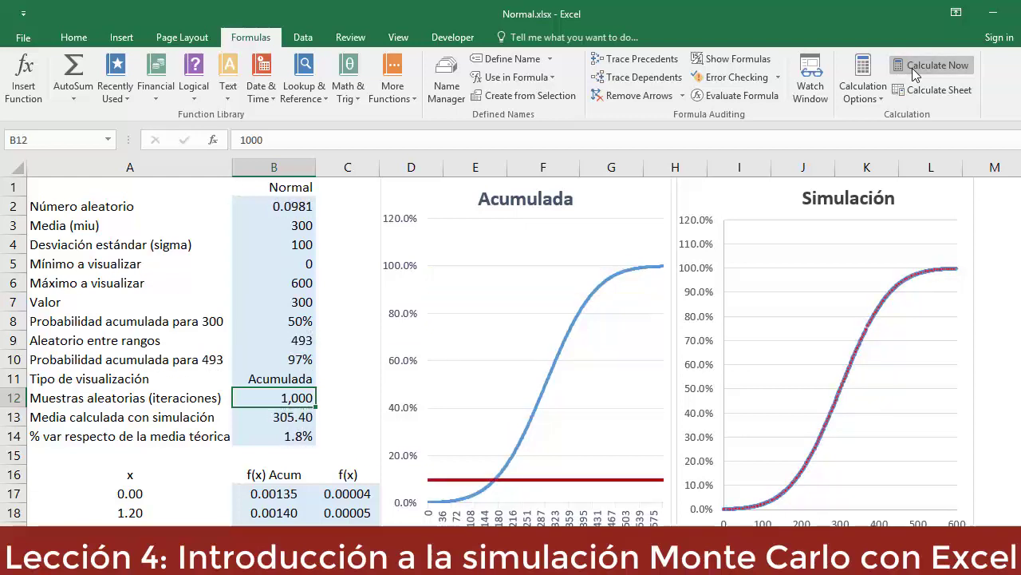
{"action": "left_click", "coordinate": [913, 68]}
{"action": "left_click", "coordinate": [912, 68]}
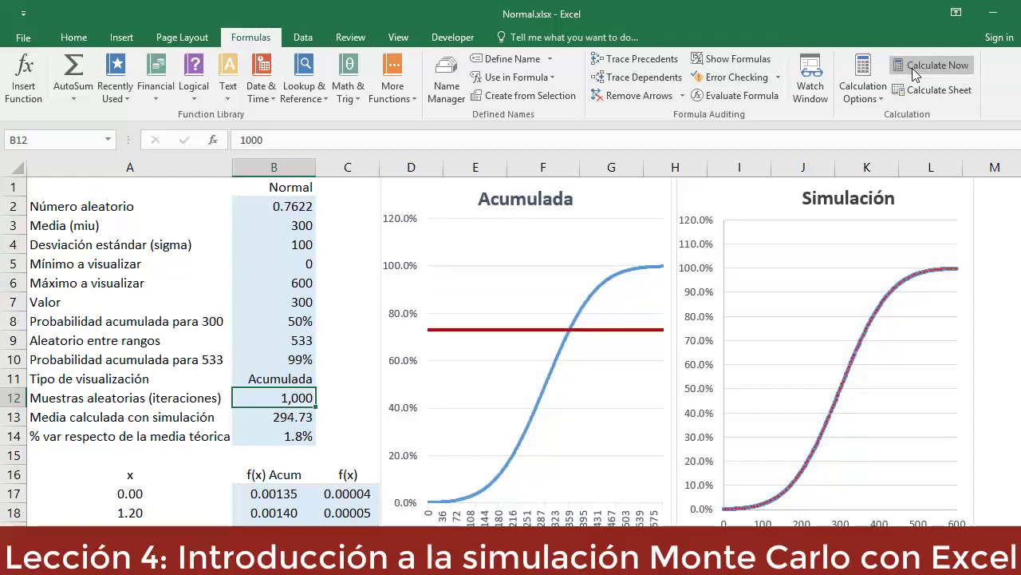
{"action": "left_click", "coordinate": [912, 67]}
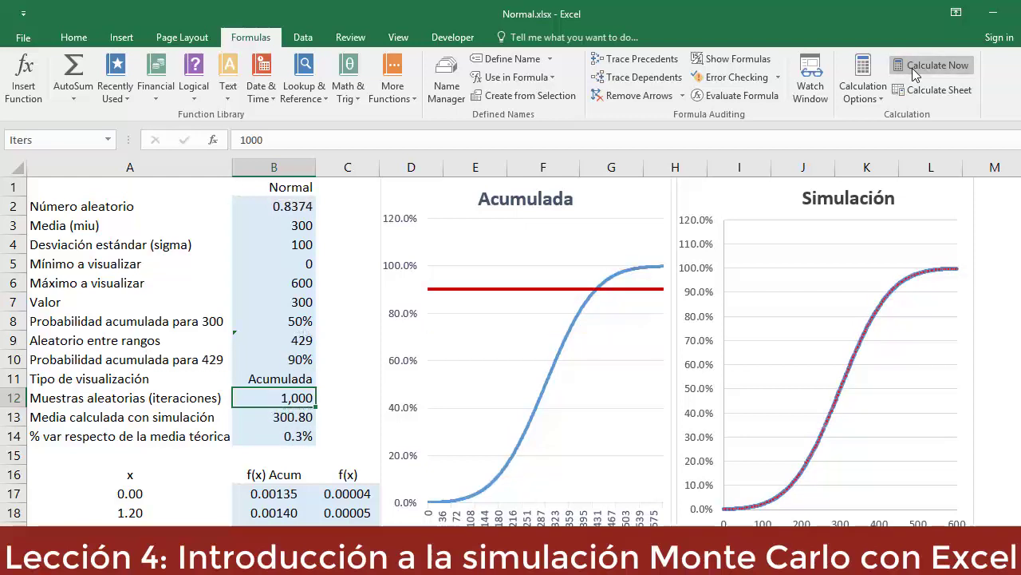
{"action": "left_click", "coordinate": [913, 68]}
{"action": "left_click", "coordinate": [912, 68]}
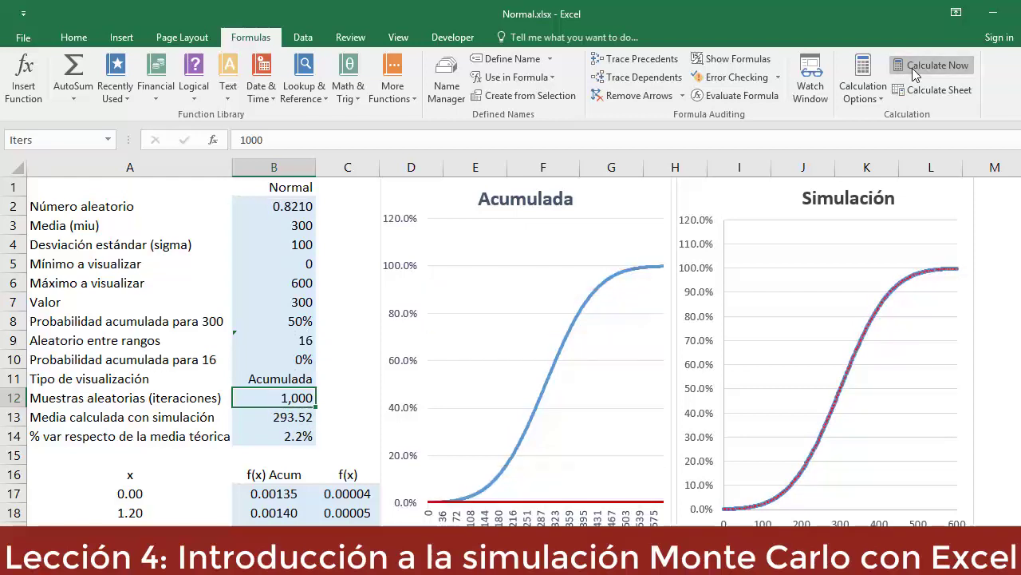
{"action": "left_click", "coordinate": [912, 68]}
{"action": "left_click", "coordinate": [912, 67]}
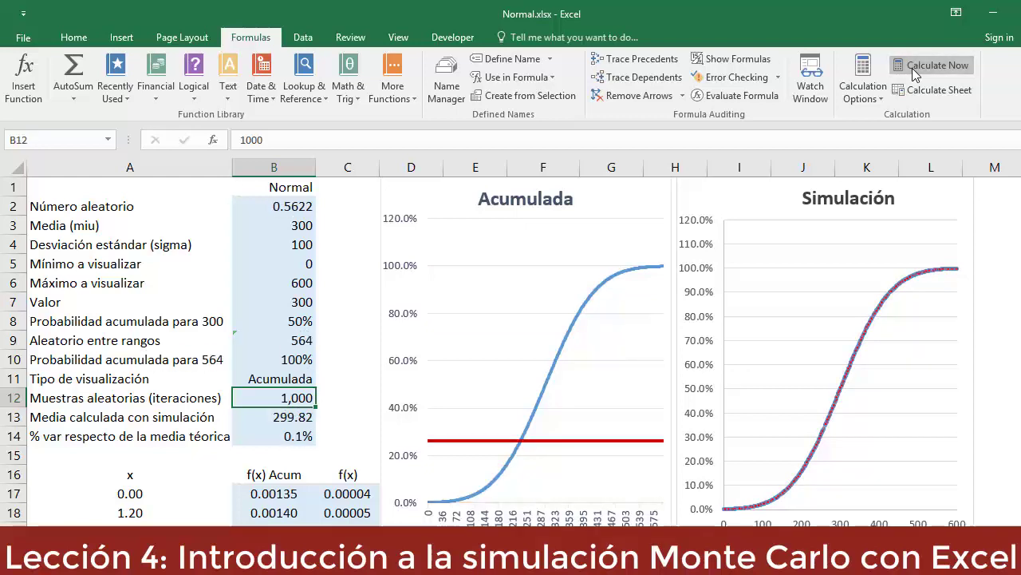
{"action": "left_click", "coordinate": [912, 68]}
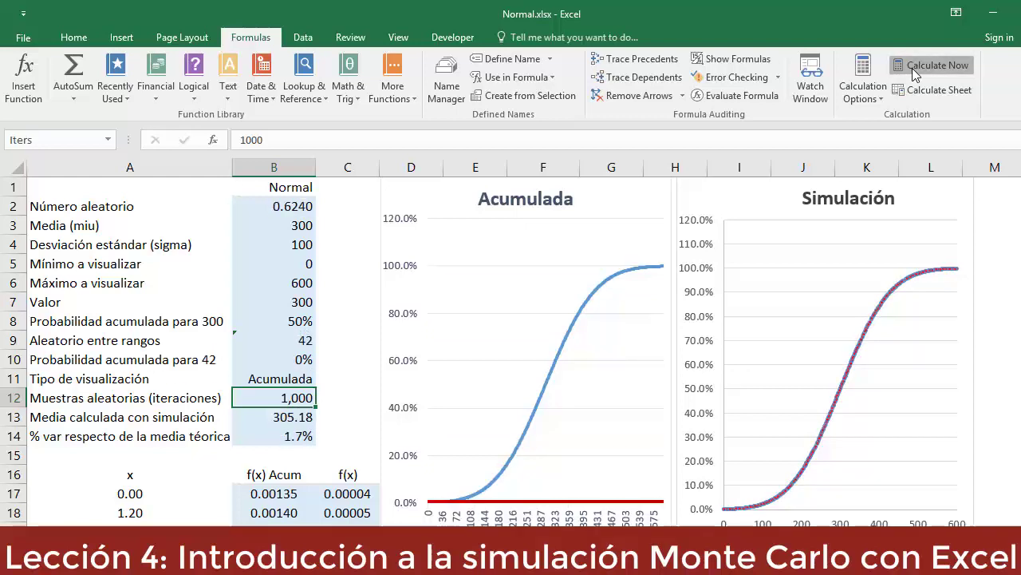
{"action": "left_click", "coordinate": [912, 68]}
{"action": "left_click", "coordinate": [913, 68]}
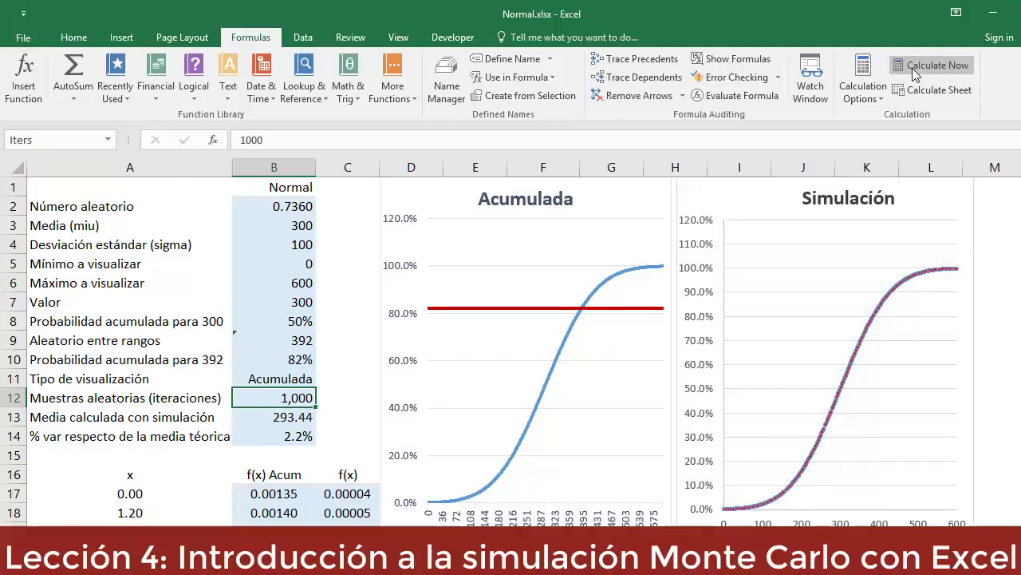
{"action": "left_click", "coordinate": [912, 68]}
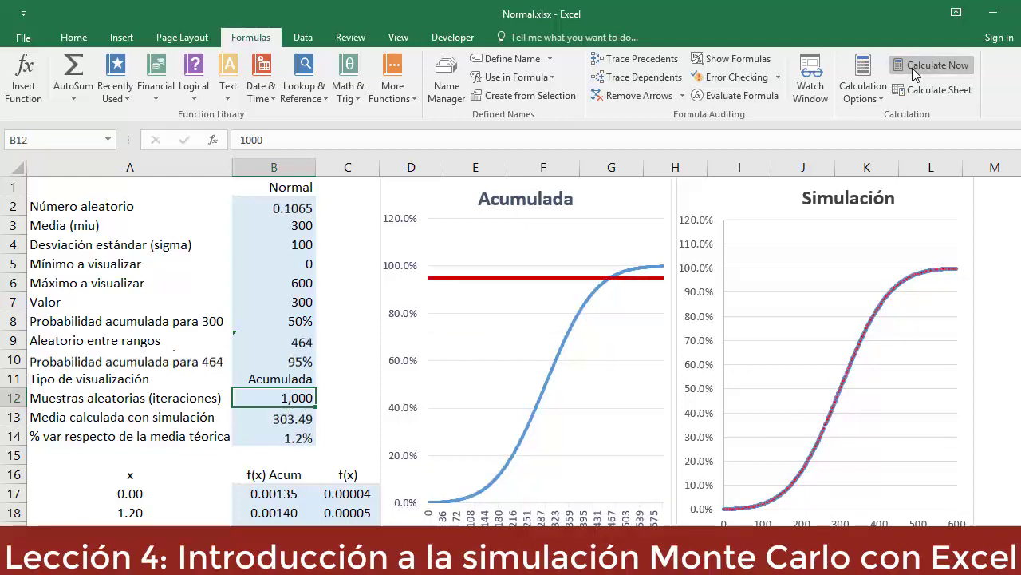
Recalculate the workbook several more times with 1000 samples to examine the simulated mean and its variation.
{"action": "left_click", "coordinate": [912, 67]}
{"action": "left_click", "coordinate": [912, 67]}
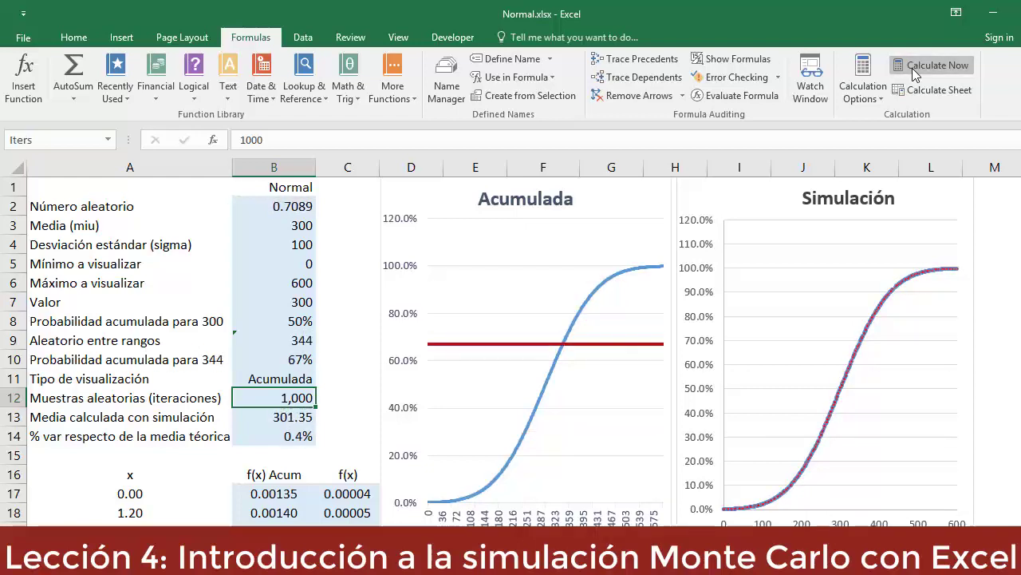
{"action": "left_click", "coordinate": [912, 68]}
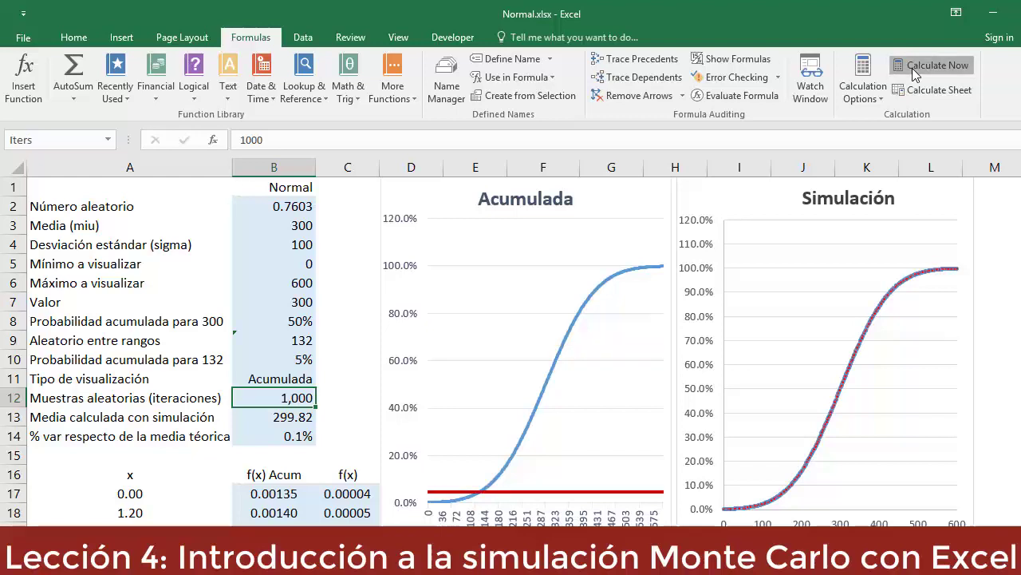
{"action": "left_click", "coordinate": [912, 68]}
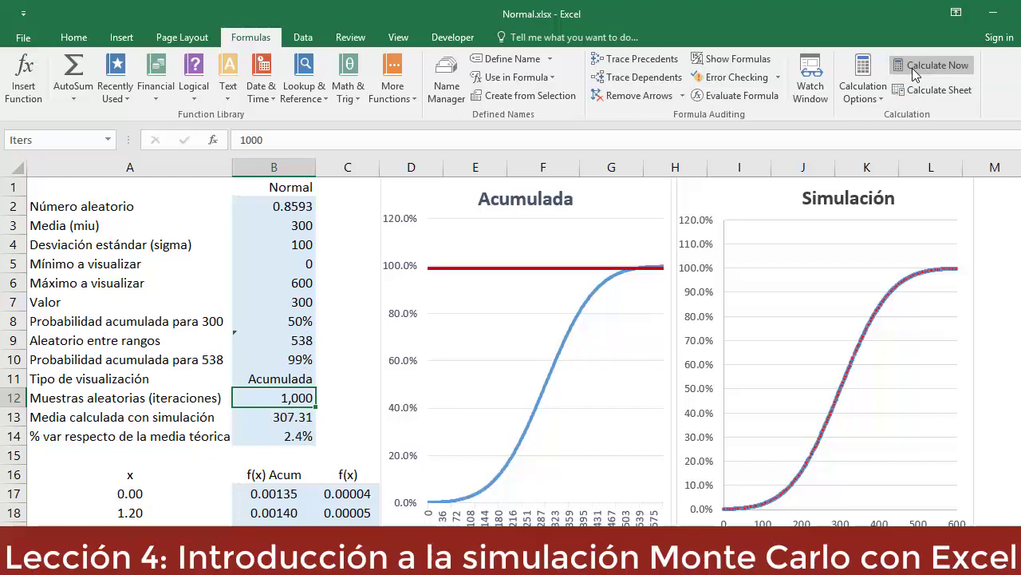
Set the number of random samples (Muestras aleatorias) in B12 to 10000.
{"action": "key", "text": "F2"}
{"action": "key", "text": "BackSpace"}
{"action": "key", "text": "BackSpace"}
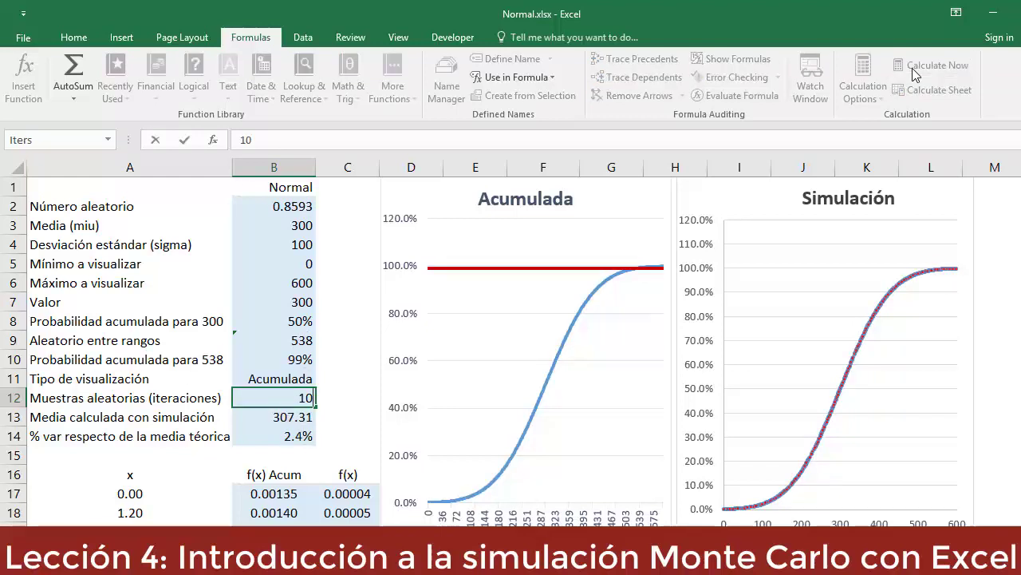
{"action": "key", "text": "ctrl+Return"}
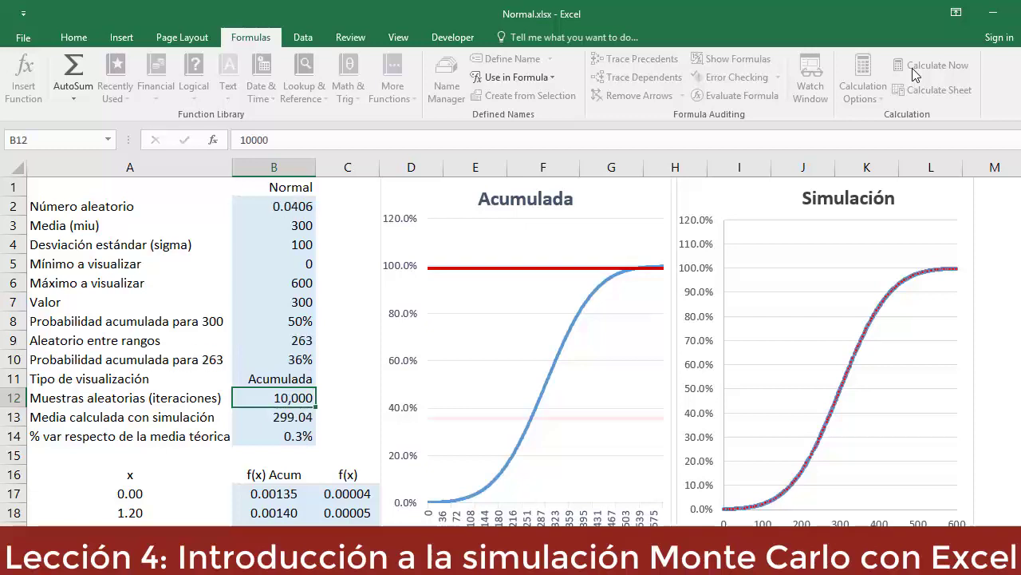
Recalculate the workbook repeatedly with 10000 samples to examine the Simulación curve and the simulated mean.
{"action": "left_click", "coordinate": [912, 68]}
{"action": "left_click", "coordinate": [912, 68]}
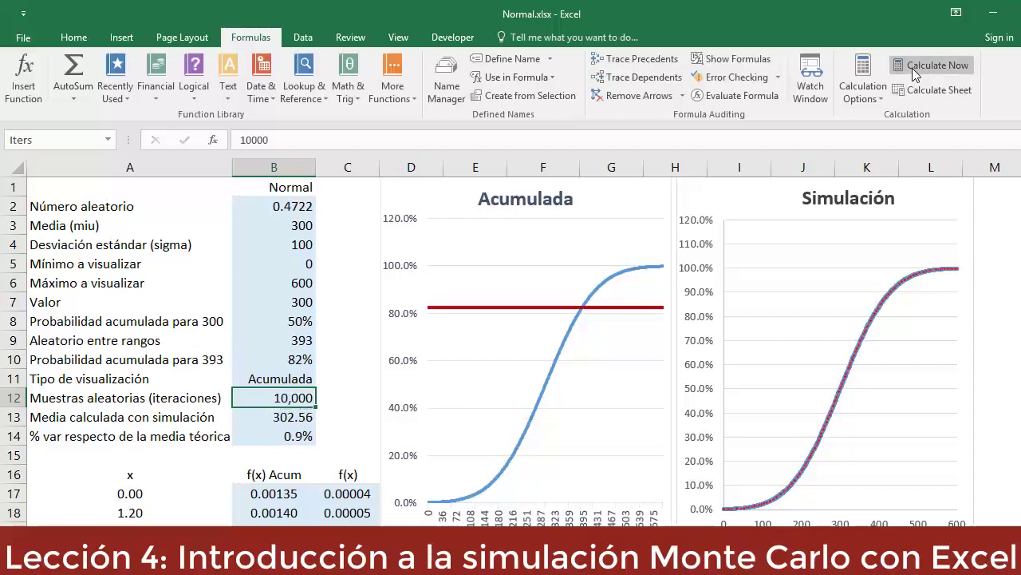
{"action": "left_click", "coordinate": [912, 68]}
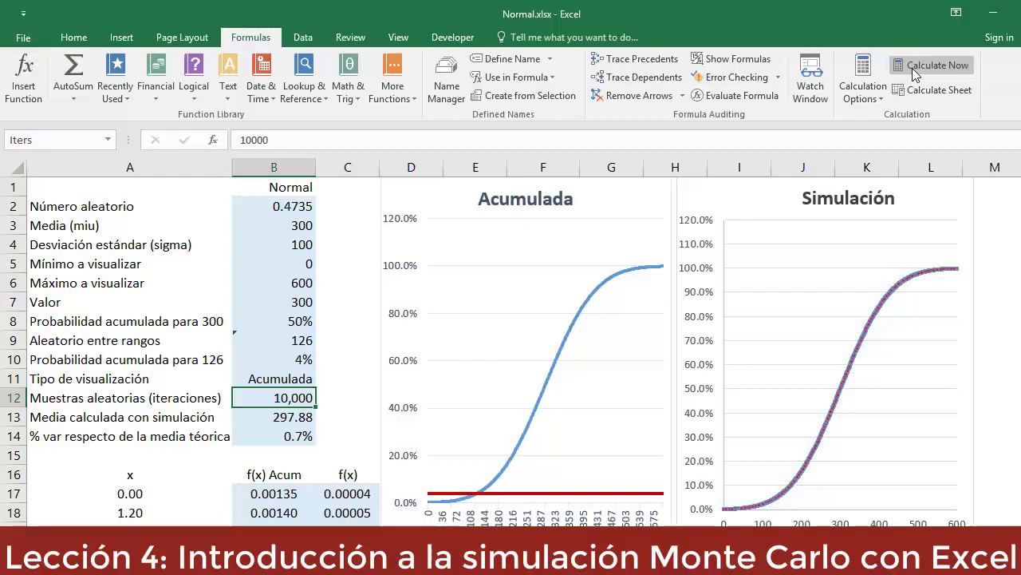
{"action": "left_click", "coordinate": [912, 68]}
{"action": "left_click", "coordinate": [912, 68]}
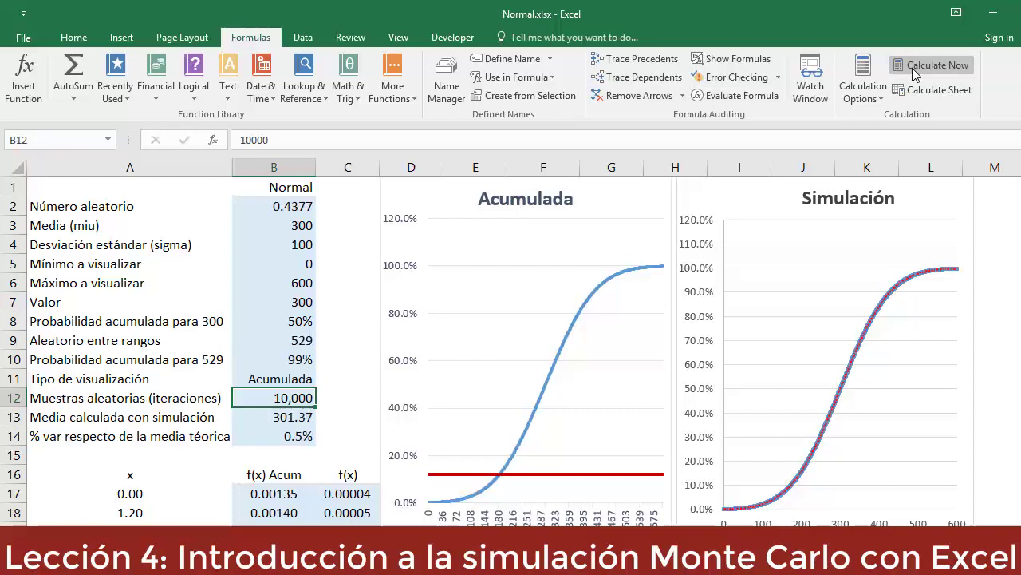
{"action": "left_click", "coordinate": [912, 68]}
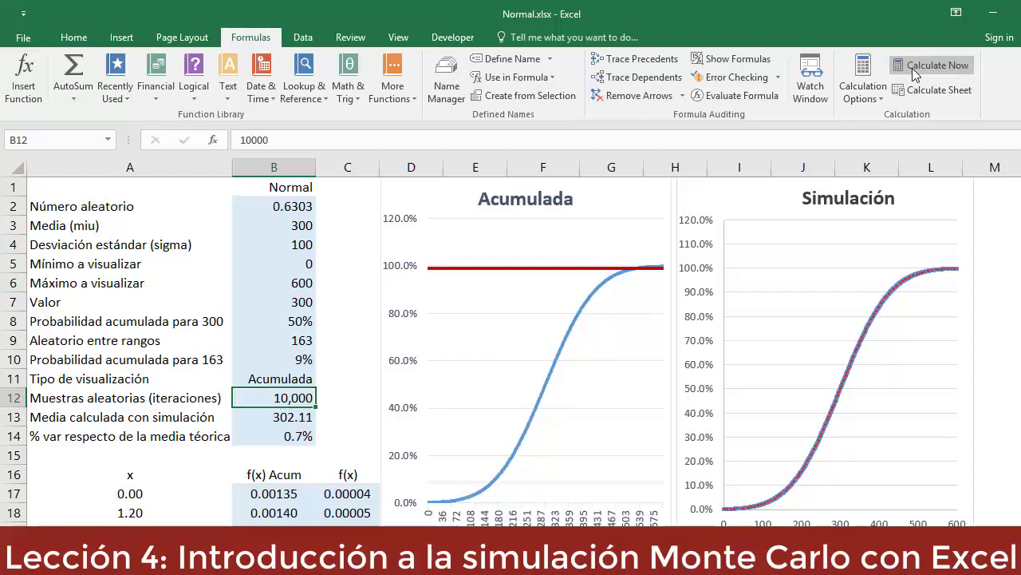
{"action": "left_click", "coordinate": [913, 69]}
{"action": "left_click", "coordinate": [913, 68]}
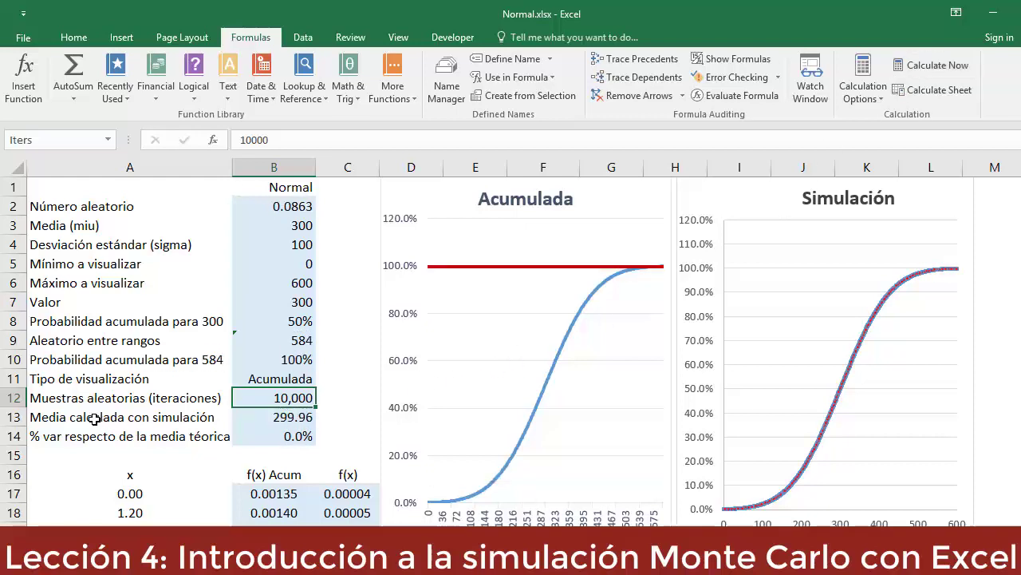
Select the simulated mean and percentage variation rows A13:B14 and recalculate repeatedly to examine how both values vary.
{"action": "left_click_drag", "start_coordinate": [94, 420], "coordinate": [306, 427]}
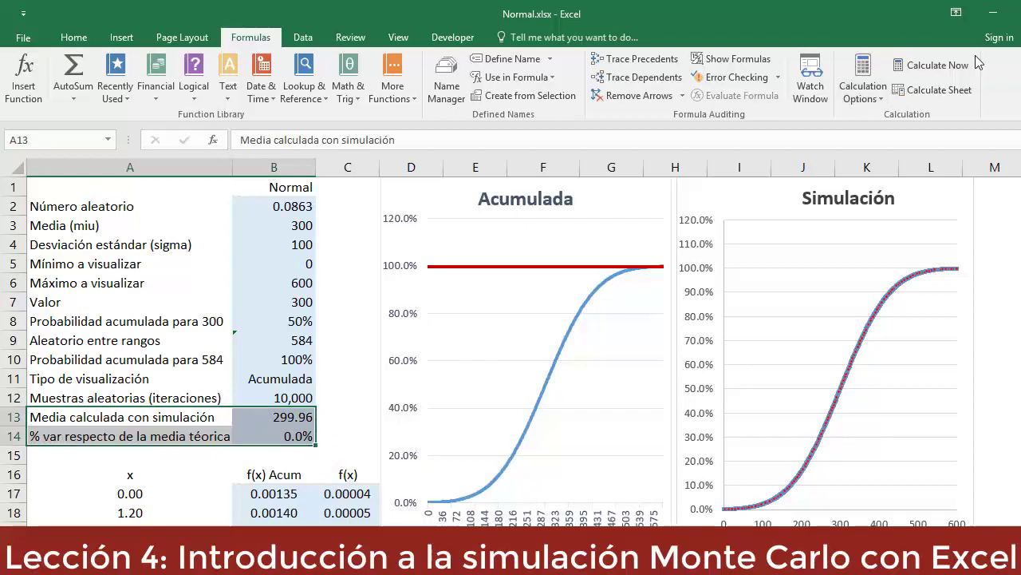
{"action": "left_click", "coordinate": [951, 64]}
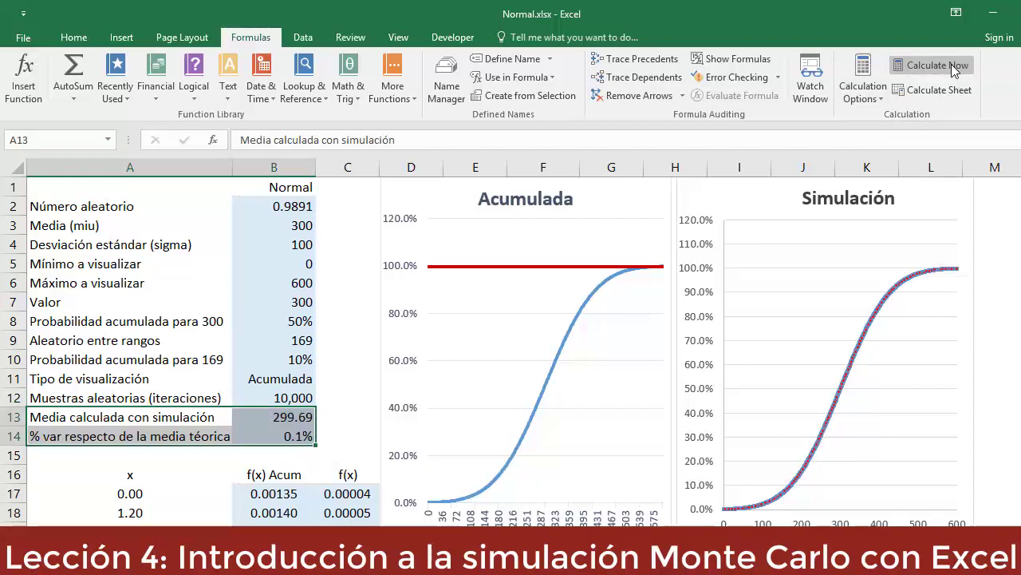
{"action": "left_click", "coordinate": [951, 64]}
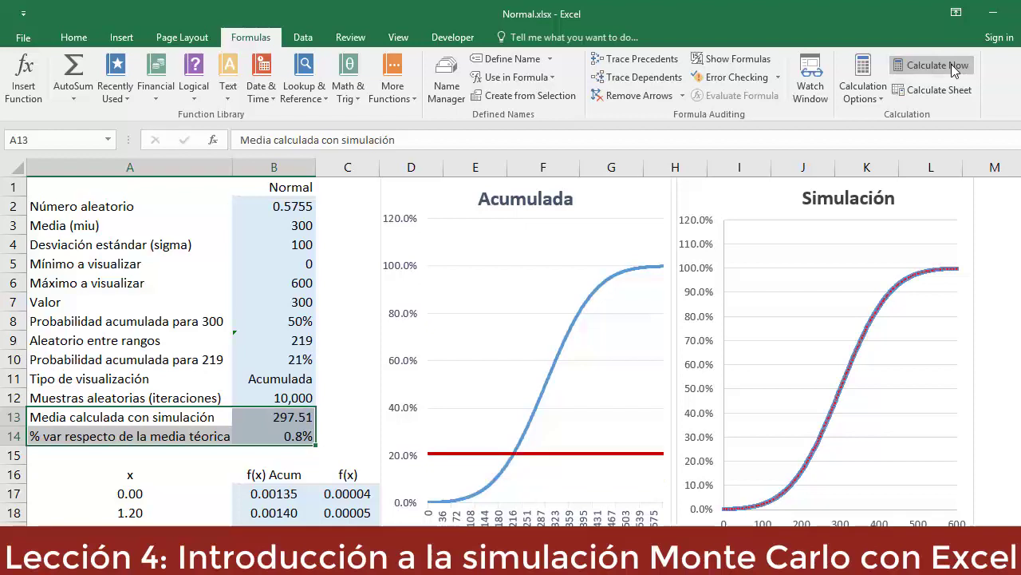
{"action": "left_click", "coordinate": [952, 64]}
{"action": "left_click", "coordinate": [952, 64]}
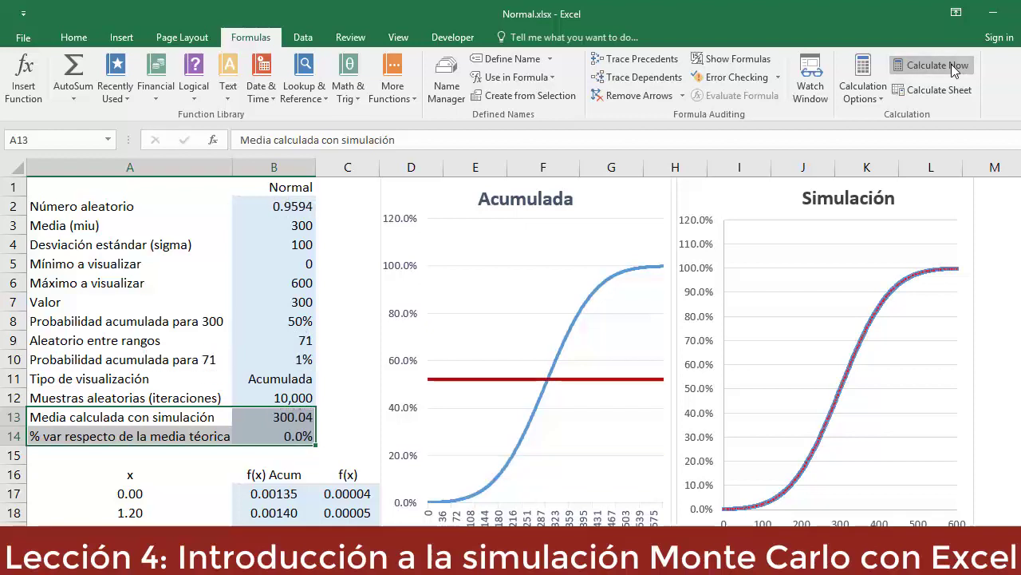
{"action": "left_click", "coordinate": [951, 64]}
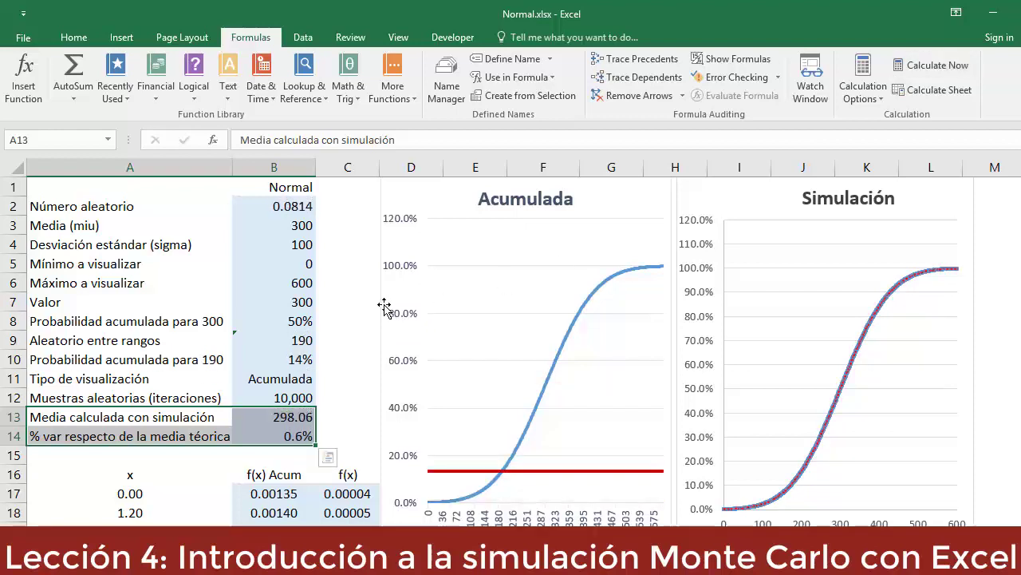
Set the number of random samples in B12 to 100 and recalculate the workbook.
{"action": "left_click", "coordinate": [303, 394]}
{"action": "type", "text": "10"}
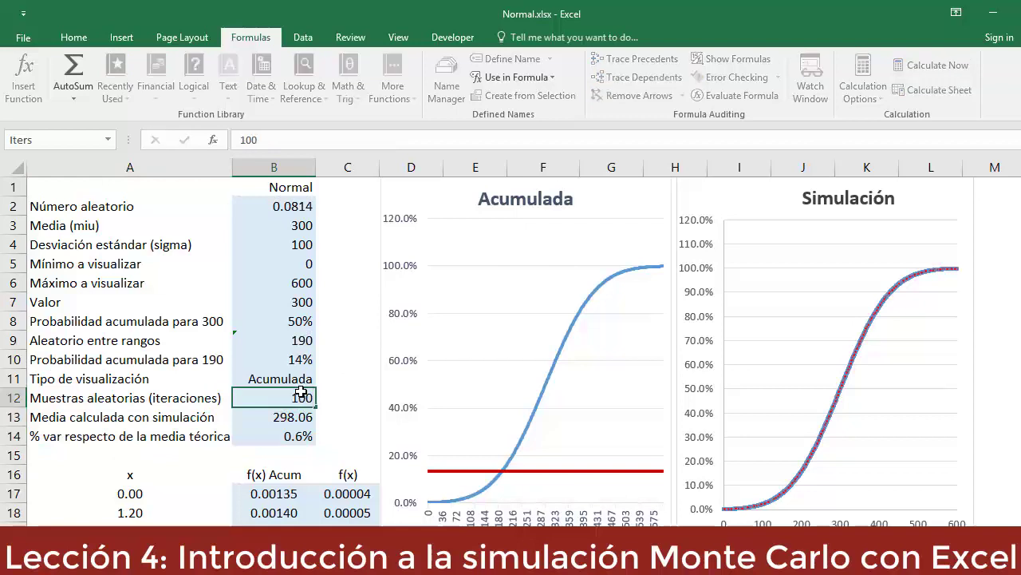
{"action": "left_click", "coordinate": [936, 68]}
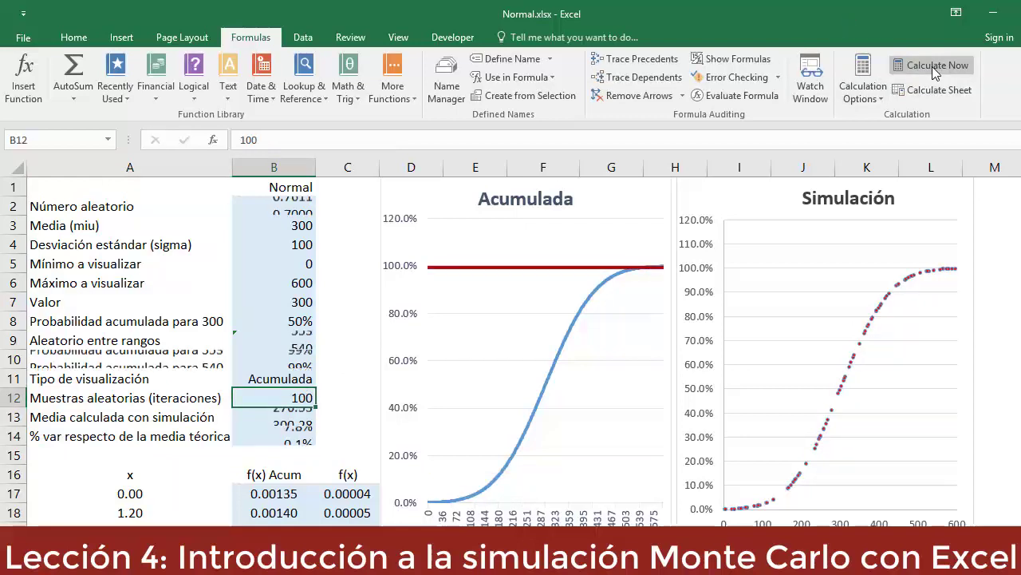
Select B13:B14 and recalculate repeatedly with 100 samples to examine the simulated mean and its percentage variation.
{"action": "key", "text": "Down"}
{"action": "key", "text": "shift+Down"}
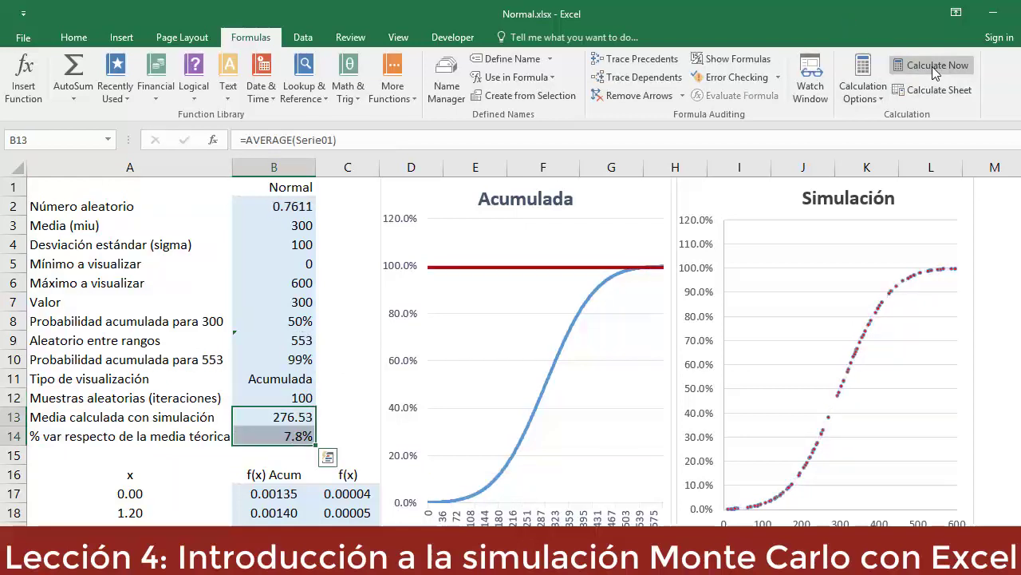
{"action": "left_click", "coordinate": [933, 68]}
{"action": "left_click", "coordinate": [934, 68]}
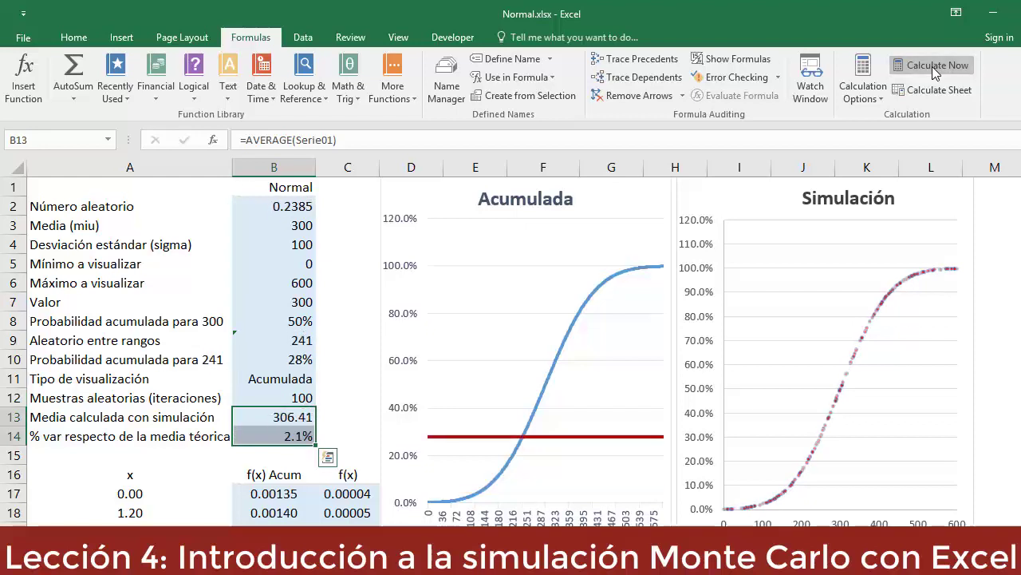
{"action": "left_click", "coordinate": [932, 66]}
{"action": "left_click", "coordinate": [932, 66]}
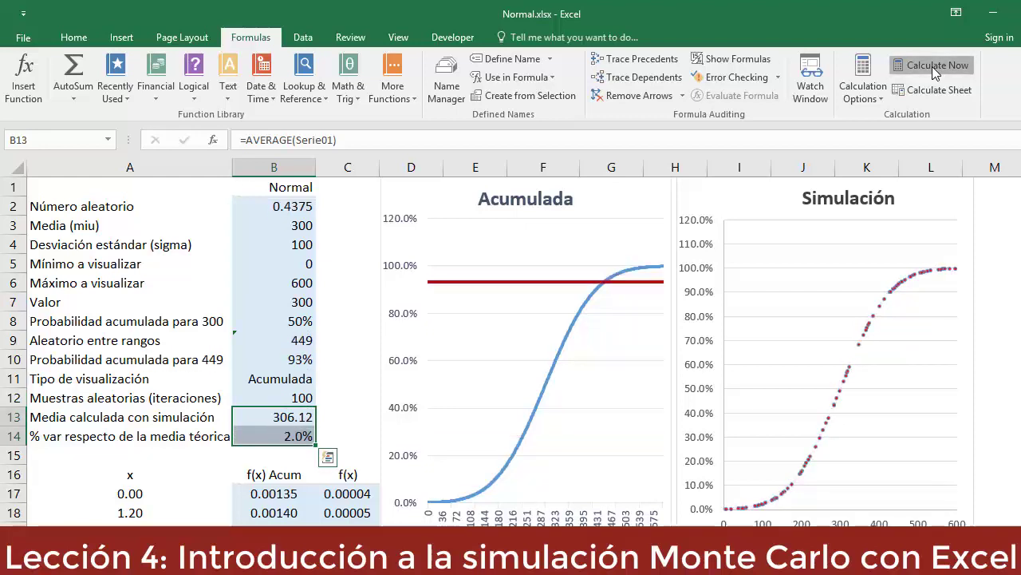
{"action": "left_click", "coordinate": [932, 67]}
{"action": "left_click", "coordinate": [932, 66]}
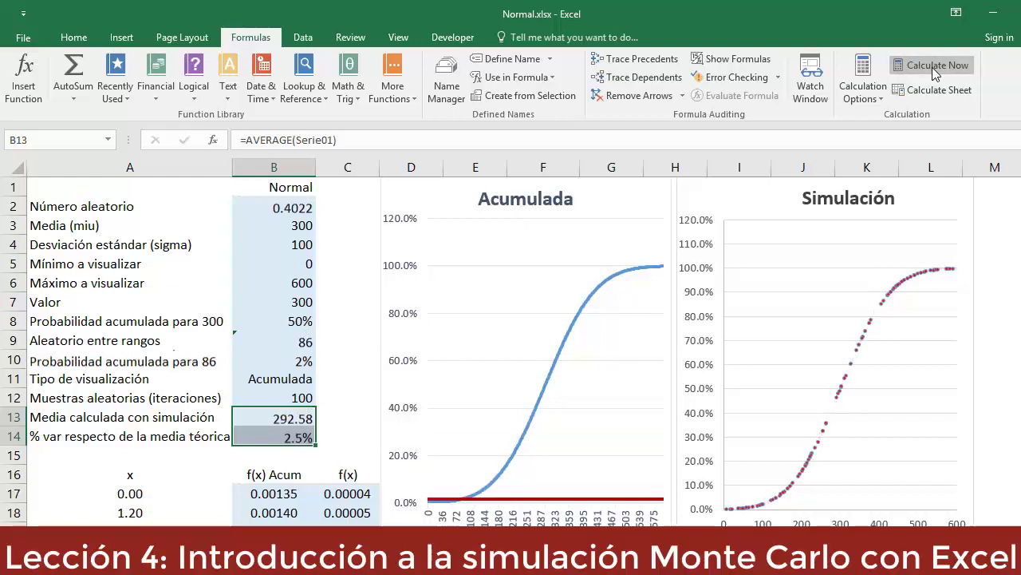
{"action": "left_click", "coordinate": [932, 67]}
{"action": "left_click", "coordinate": [933, 67]}
{"action": "left_click", "coordinate": [933, 64]}
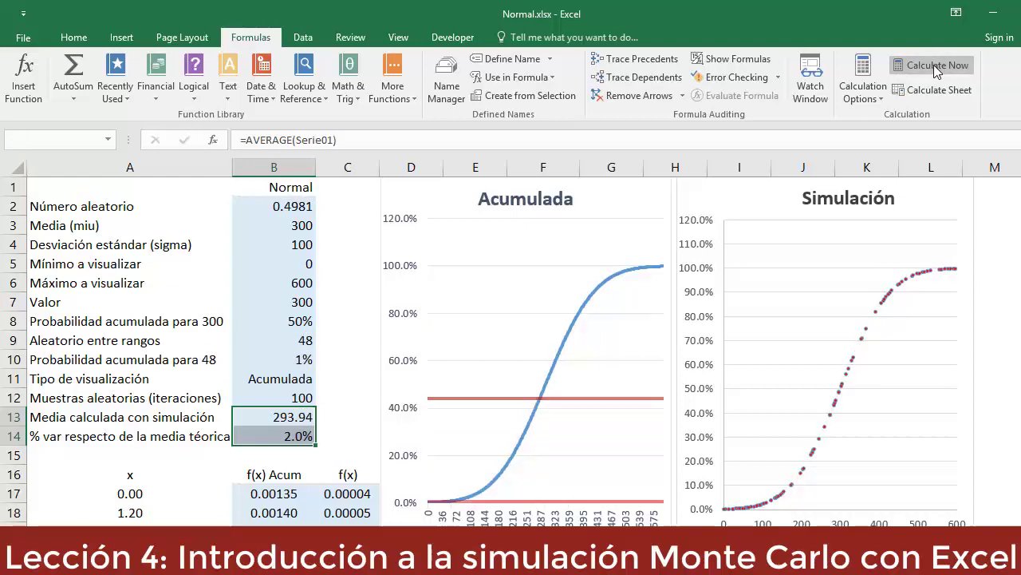
Set the number of random samples in B12 to 1000 and recalculate several times to examine the simulated mean.
{"action": "key", "text": "Up"}
{"action": "type", "text": "100"}
{"action": "key", "text": "ctrl+Return"}
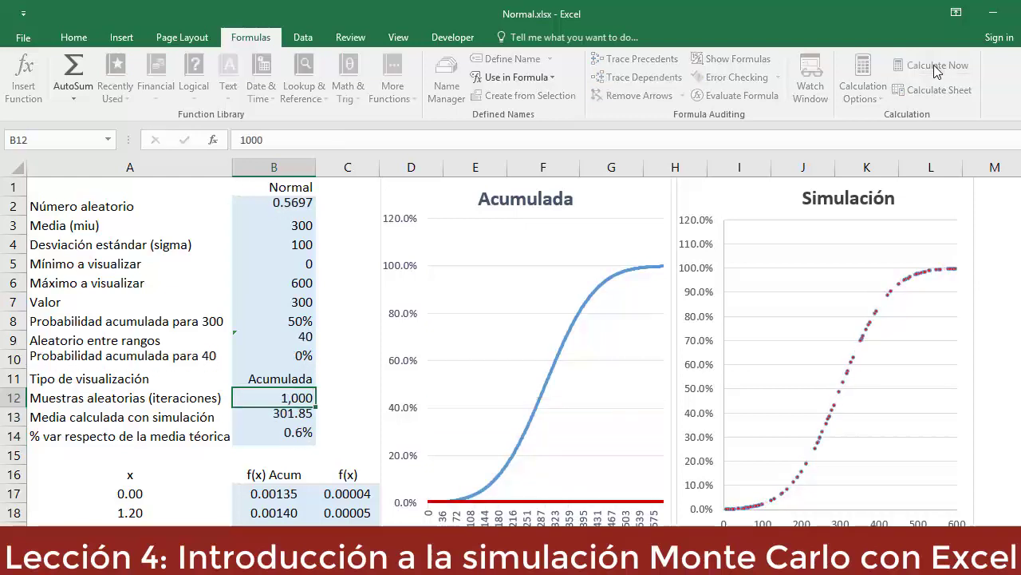
{"action": "left_click", "coordinate": [935, 67]}
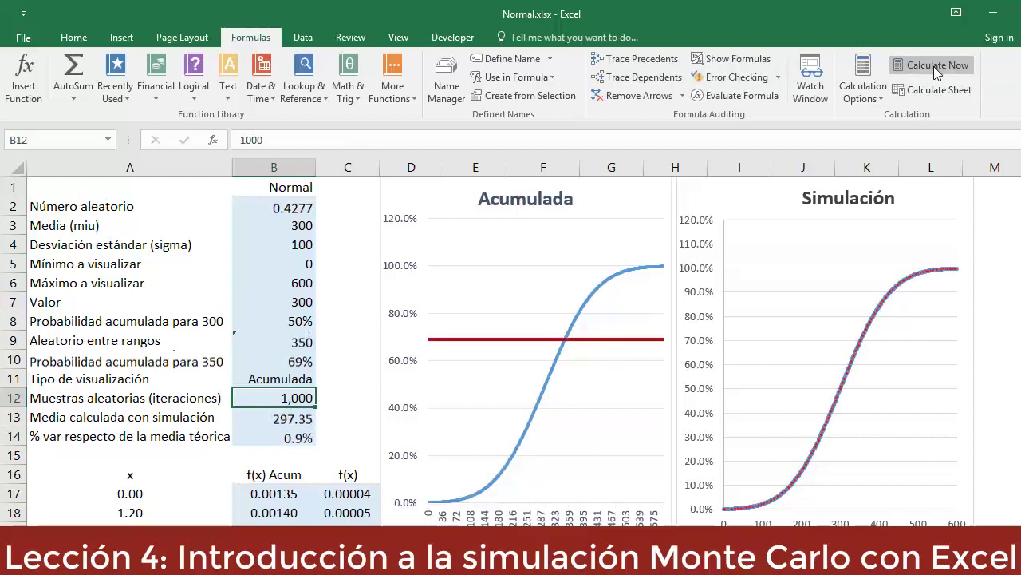
{"action": "left_click", "coordinate": [934, 66]}
{"action": "left_click", "coordinate": [934, 66]}
{"action": "left_click", "coordinate": [934, 67]}
Set the number of random samples in B12 to 10000 and recalculate the workbook several times.
{"action": "type", "text": "10000"}
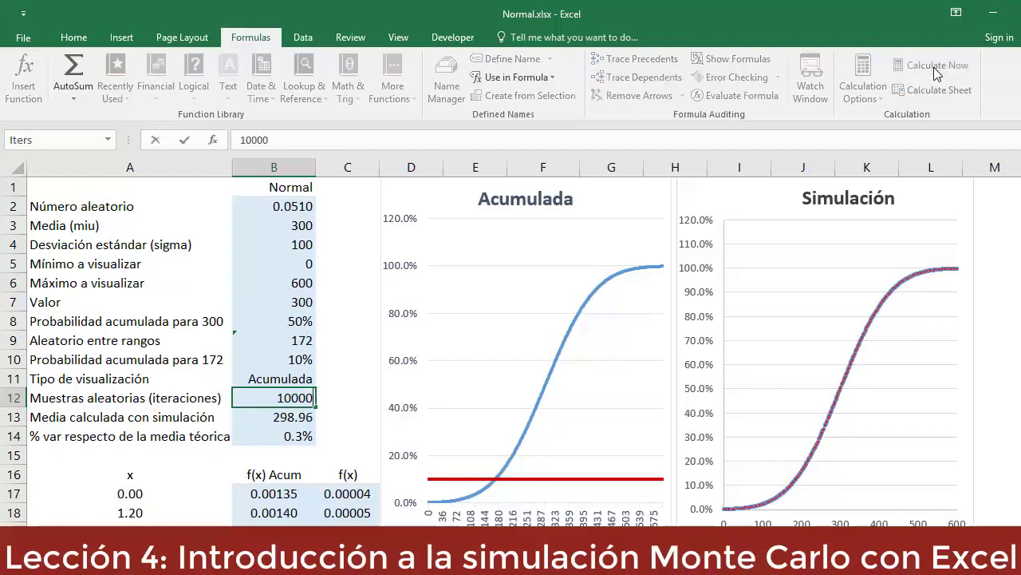
{"action": "key", "text": "ctrl+Return"}
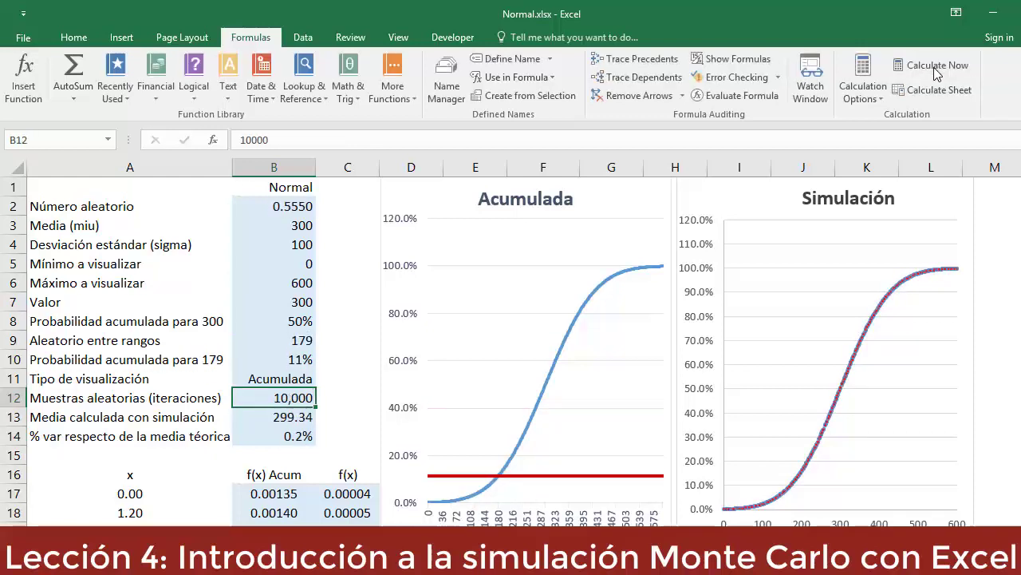
{"action": "left_click", "coordinate": [934, 68]}
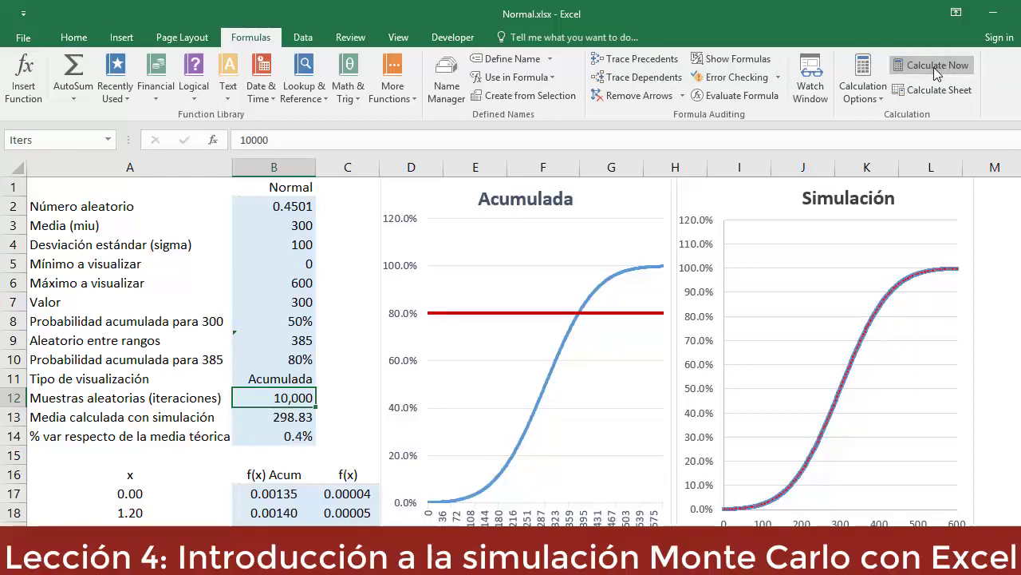
{"action": "left_click", "coordinate": [934, 67]}
{"action": "left_click", "coordinate": [934, 67]}
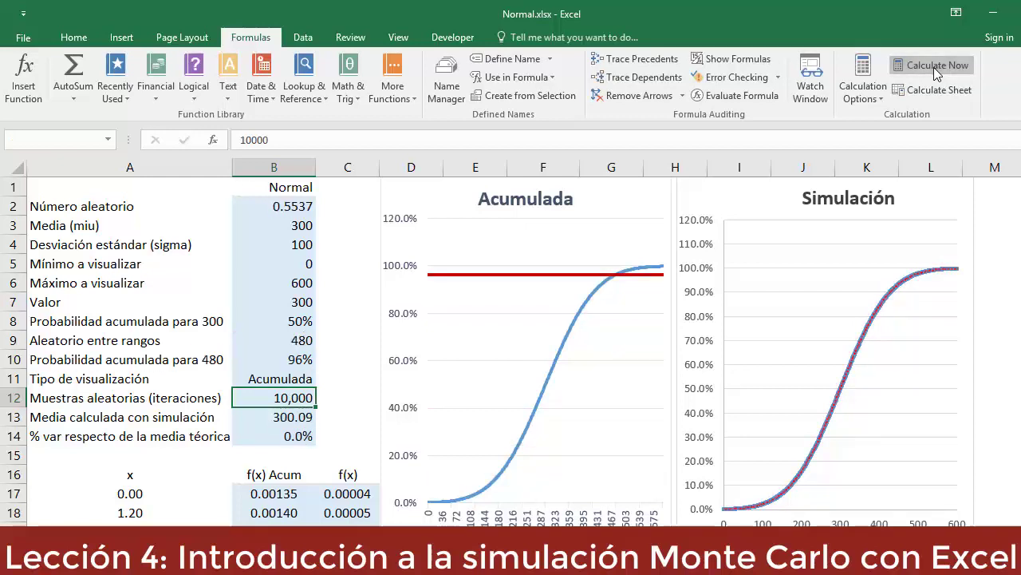
{"action": "left_click", "coordinate": [934, 68]}
{"action": "left_click", "coordinate": [933, 67]}
Select B13:B14 and recalculate repeatedly with 10000 samples to examine the simulated mean and its variation from the theoretical mean.
{"action": "key", "text": "Return"}
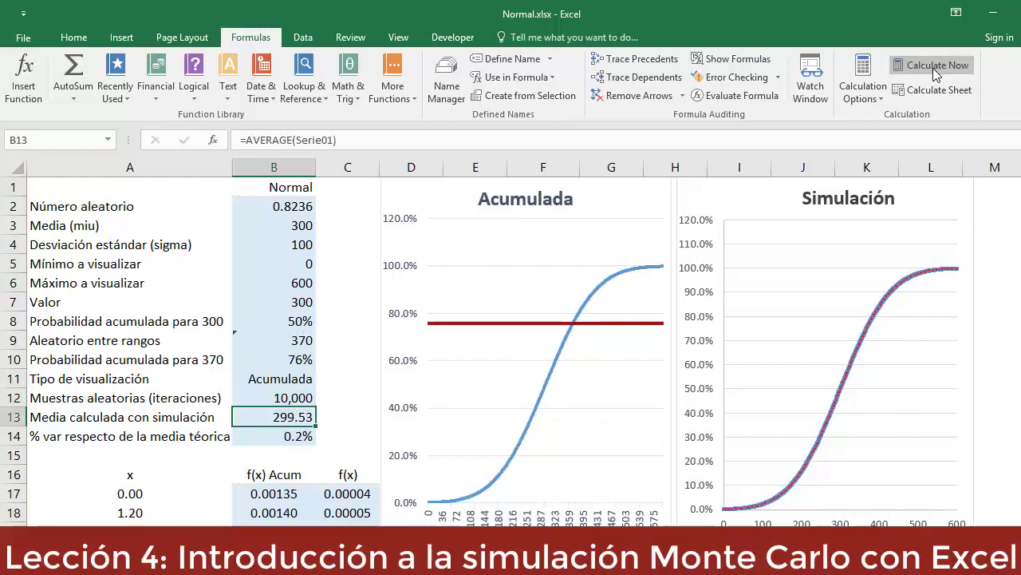
{"action": "key", "text": "shift+Down"}
{"action": "left_click", "coordinate": [933, 68]}
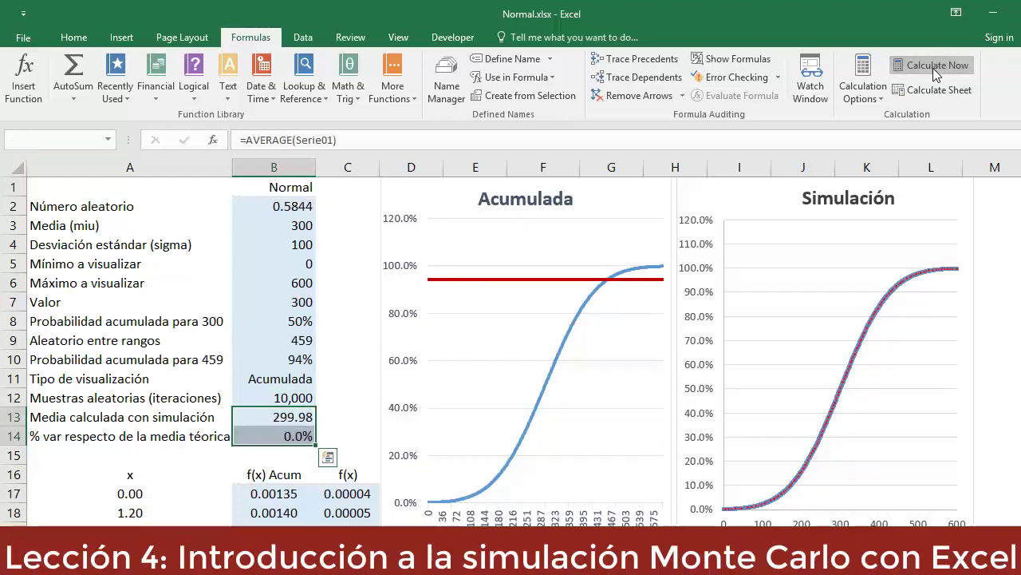
{"action": "left_click", "coordinate": [933, 68]}
{"action": "left_click", "coordinate": [933, 68]}
{"action": "left_click", "coordinate": [933, 68]}
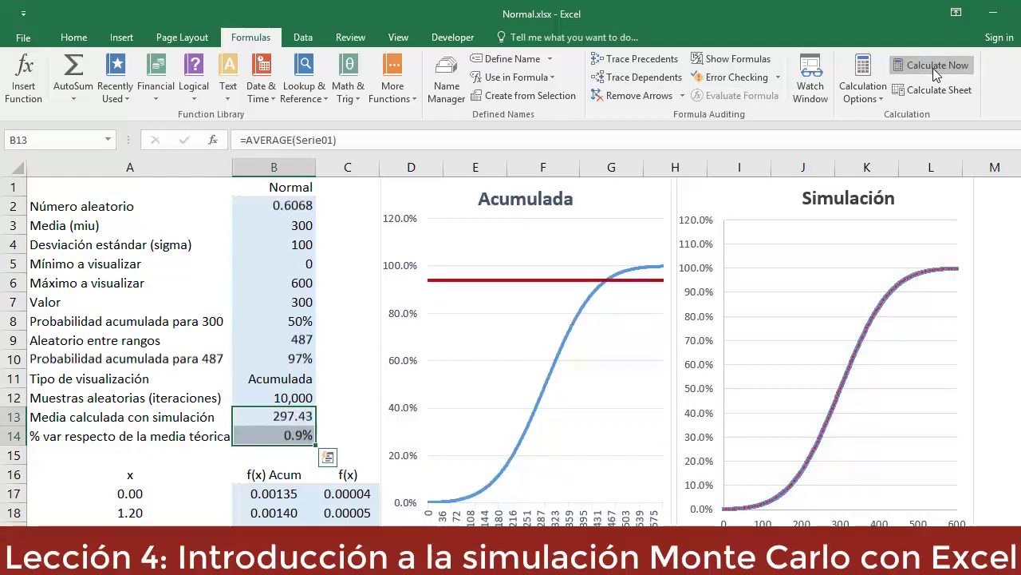
{"action": "left_click", "coordinate": [932, 68]}
{"action": "left_click", "coordinate": [933, 68]}
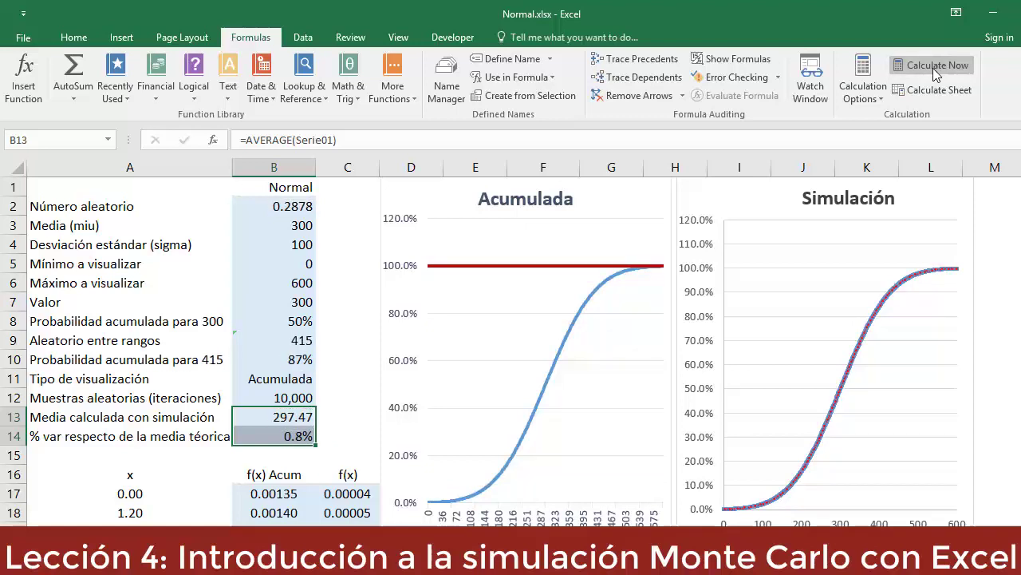
{"action": "left_click", "coordinate": [933, 68]}
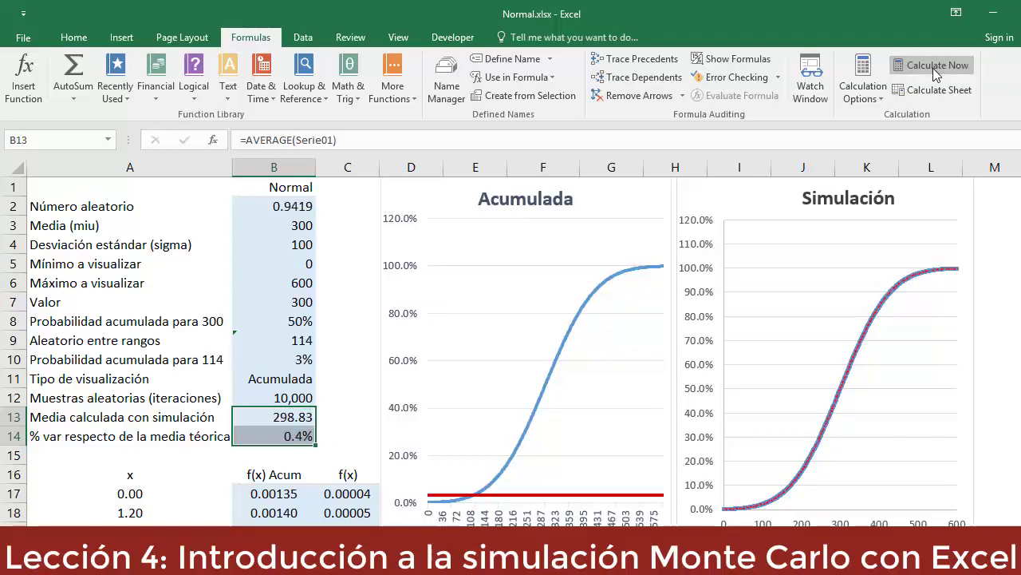
{"action": "left_click", "coordinate": [933, 68]}
{"action": "left_click", "coordinate": [933, 68]}
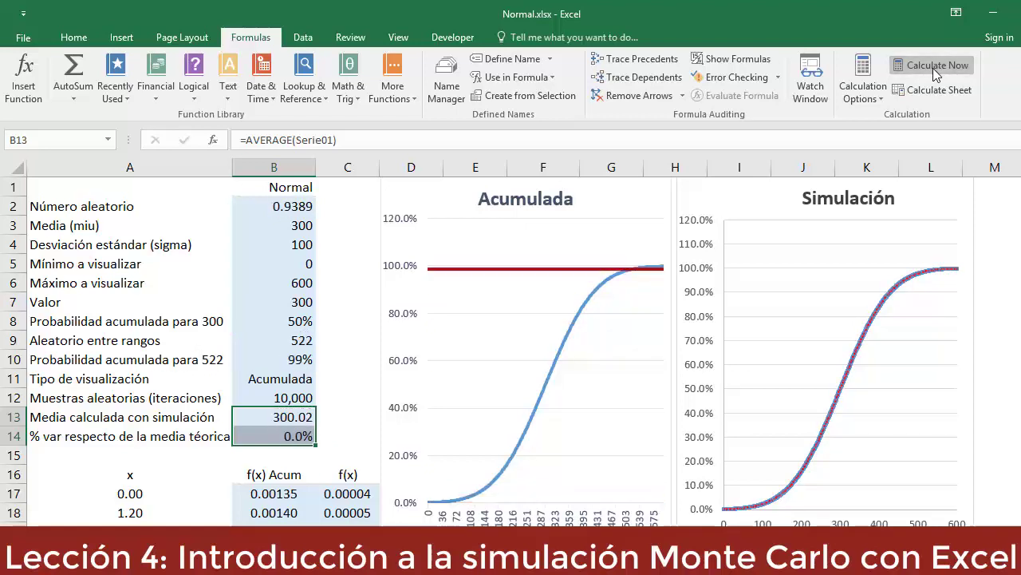
{"action": "left_click", "coordinate": [933, 68]}
{"action": "left_click", "coordinate": [933, 67]}
{"action": "left_click", "coordinate": [933, 68]}
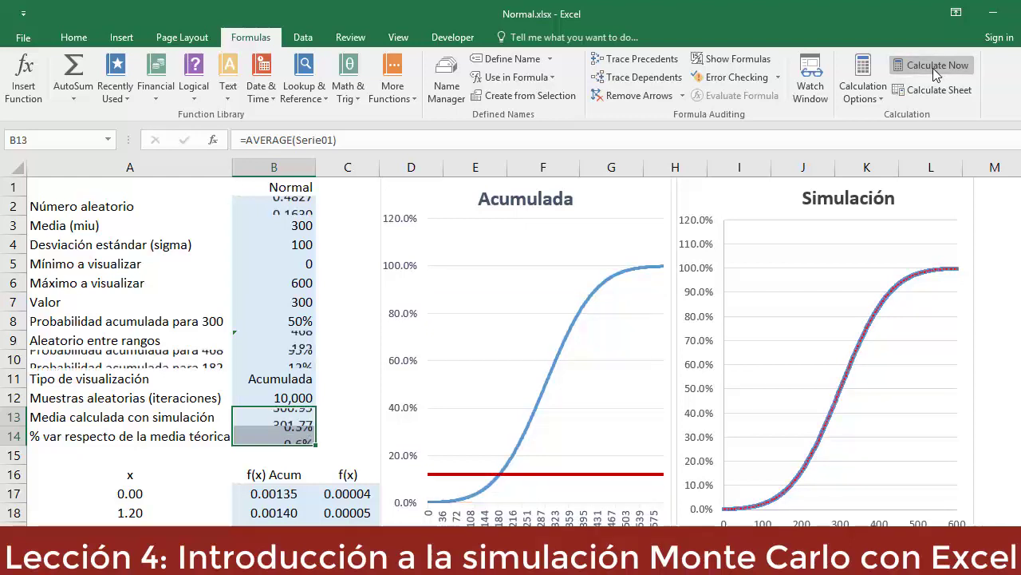
{"action": "left_click", "coordinate": [933, 68]}
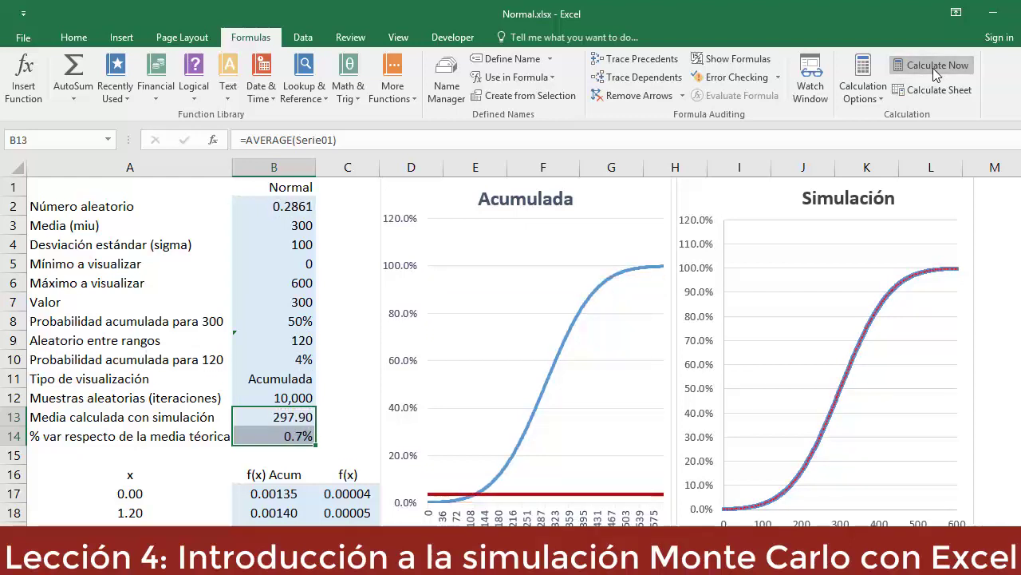
{"action": "left_click", "coordinate": [932, 67]}
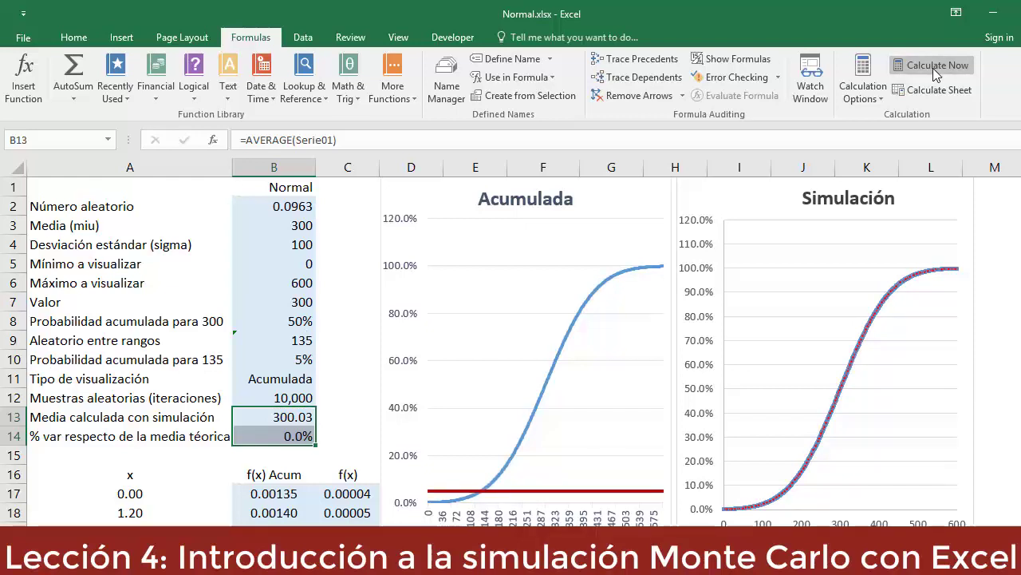
Change the display type (Tipo de visualización) in B11 to Densidad.
{"action": "left_click", "coordinate": [287, 378]}
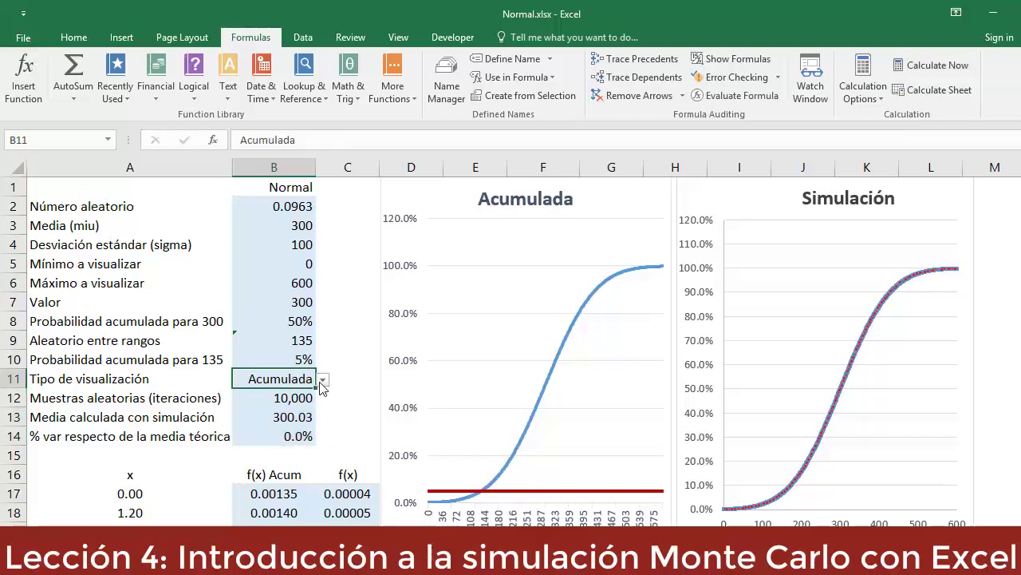
{"action": "left_click", "coordinate": [322, 382]}
{"action": "left_click", "coordinate": [318, 407]}
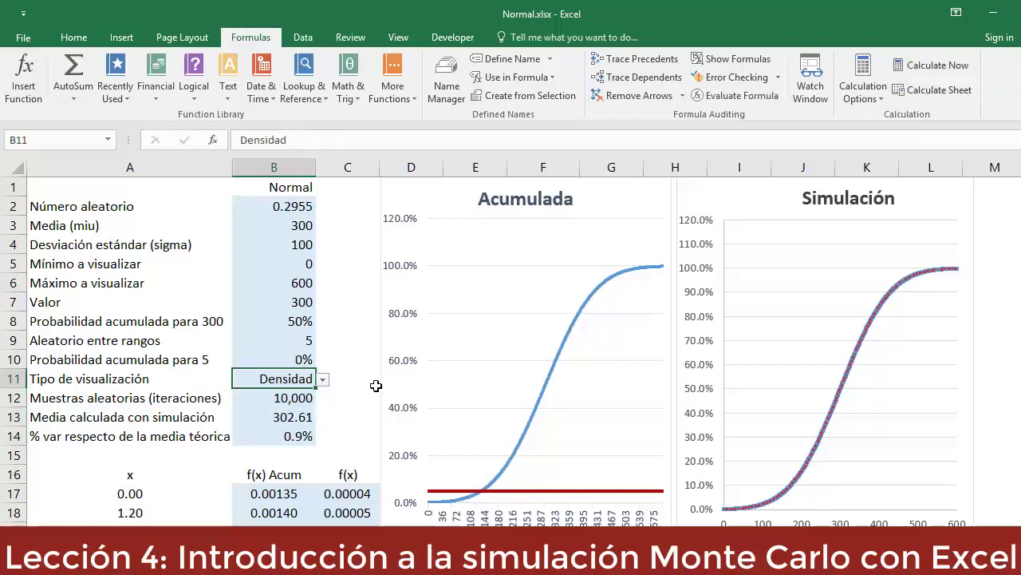